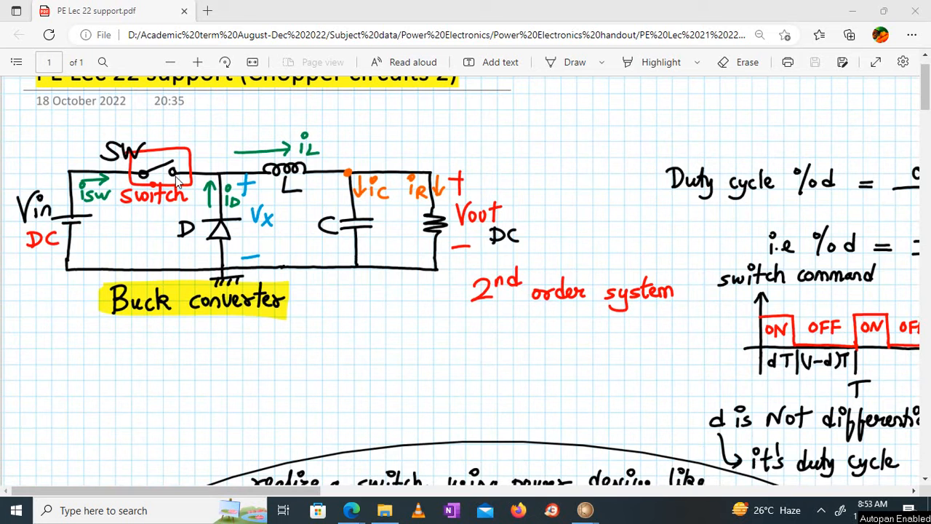
# Step: Examine the buck converter circuit and the power devices that can realize its switch in the PDF handout
pyautogui.scroll(-3, 347, 300)
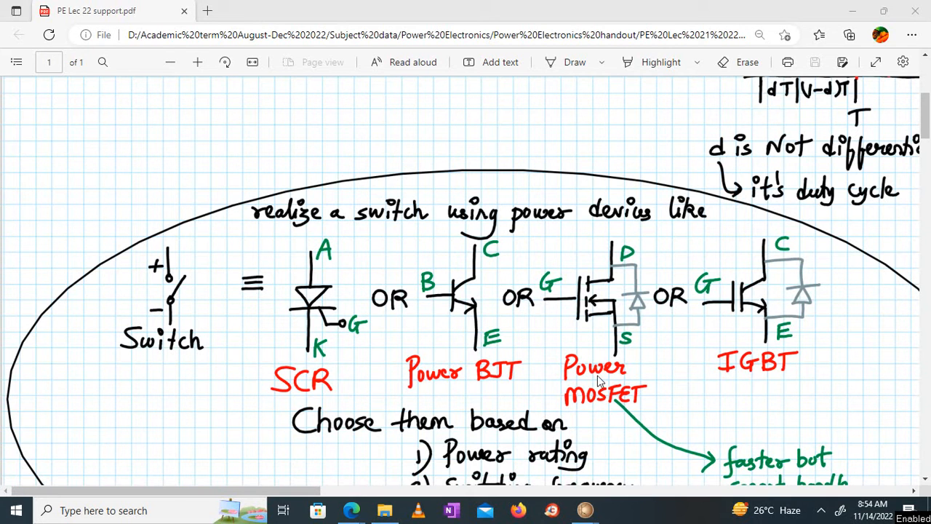
pyautogui.scroll(5, 220, 208)
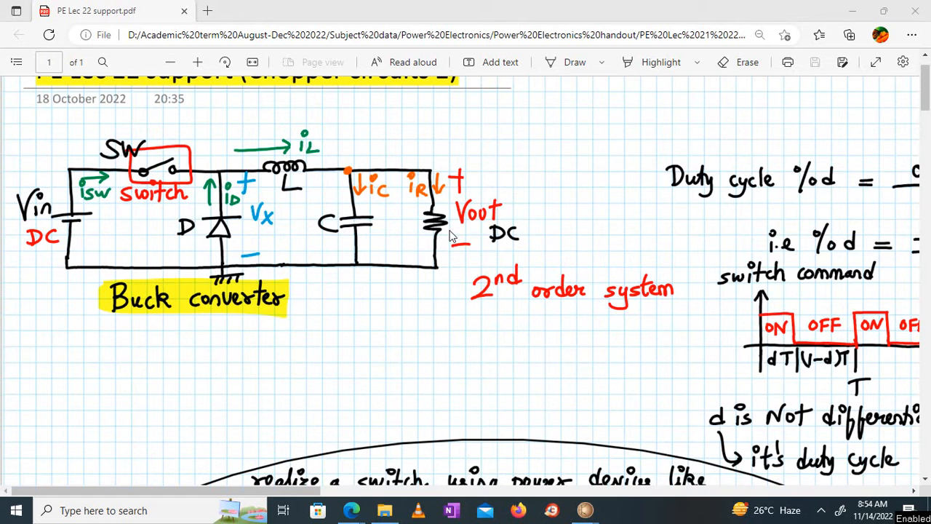
pyautogui.scroll(1, 450, 235)
pyautogui.scroll(-2, 450, 236)
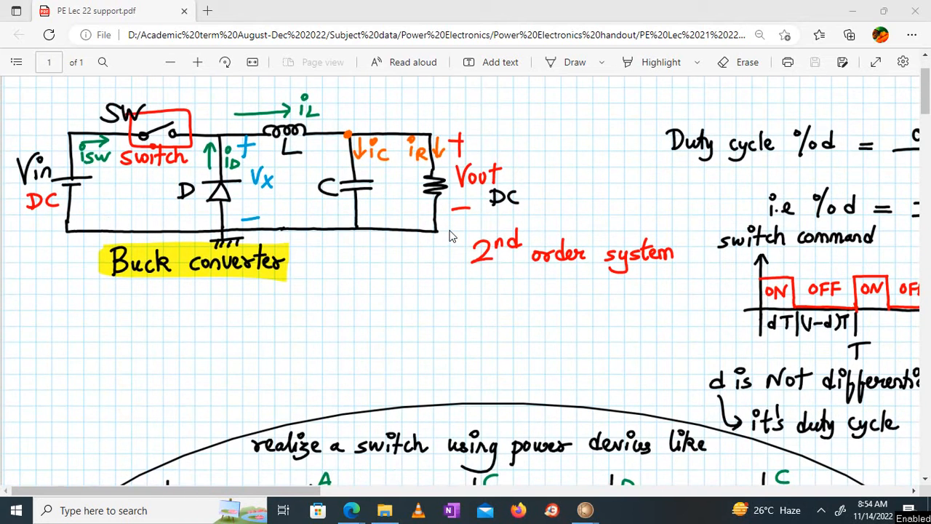
# Step: Switch to eSim and create a new project named buck_converter_new
pyautogui.moveTo(585, 510)
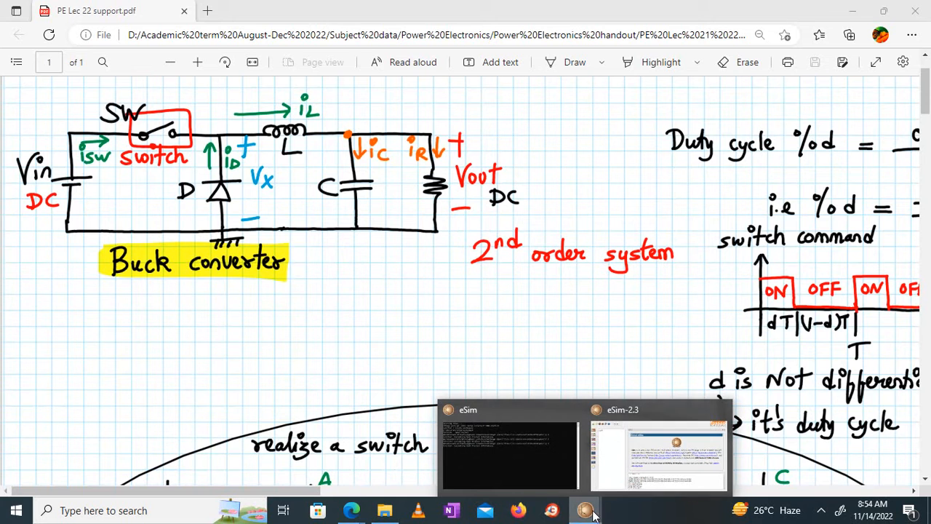
pyautogui.click(616, 483)
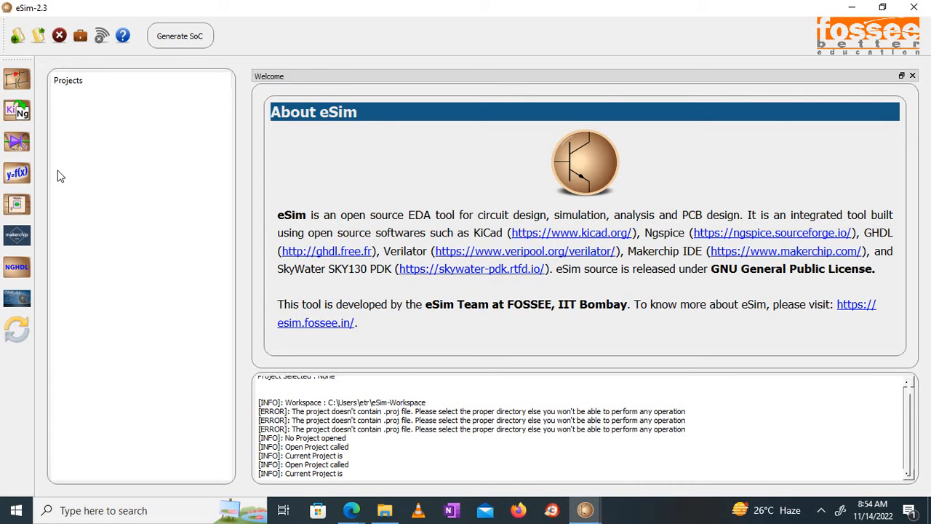
pyautogui.click(19, 40)
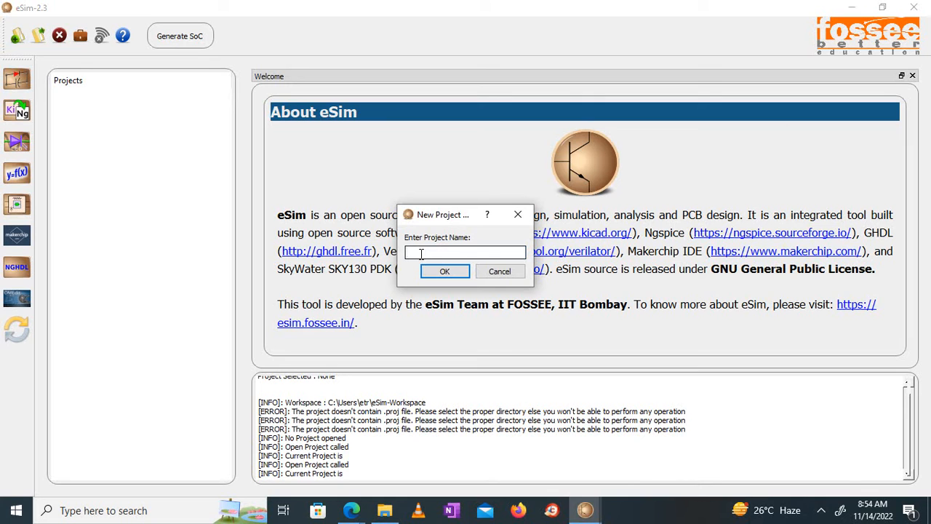
pyautogui.write('buck_converter_new')
pyautogui.click(446, 271)
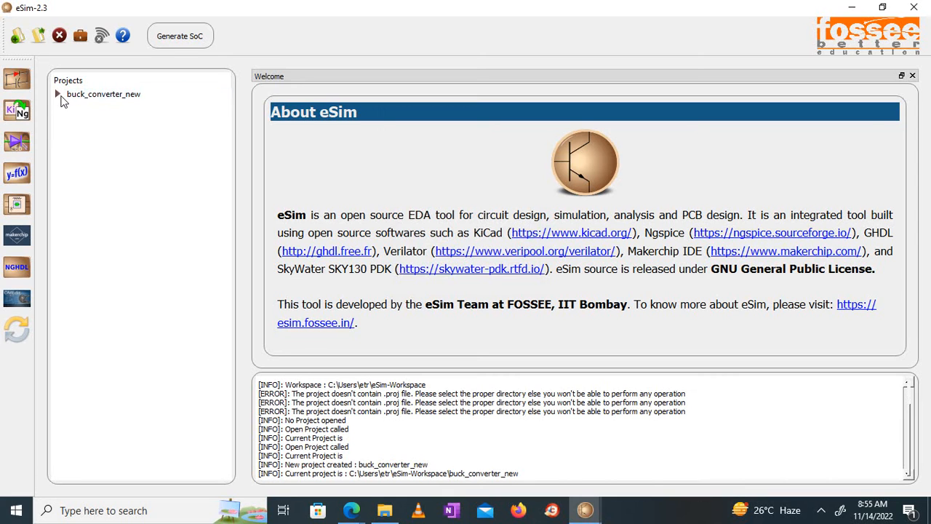
# Step: Expand the buck_converter_new project and create its new schematic in the KiCad schematic editor
pyautogui.click(59, 96)
pyautogui.click(59, 96)
pyautogui.click(59, 96)
pyautogui.click(18, 80)
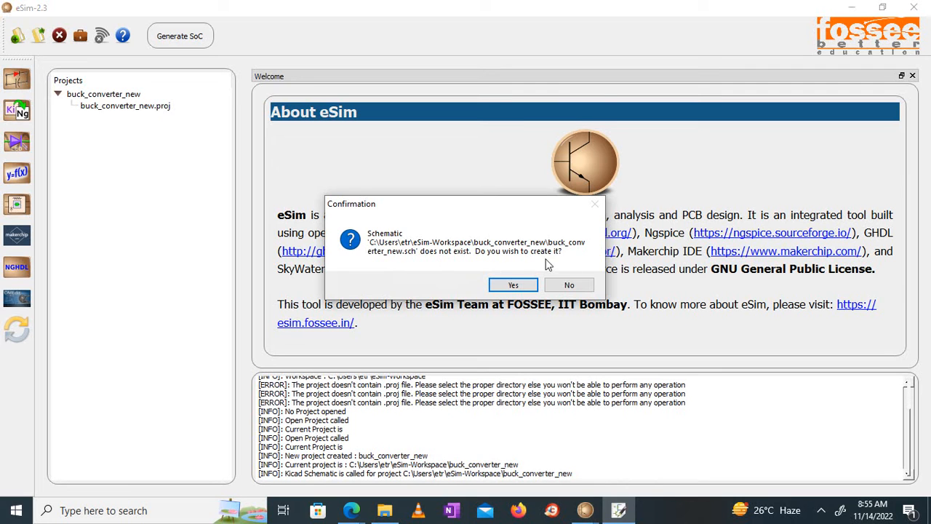
pyautogui.click(527, 287)
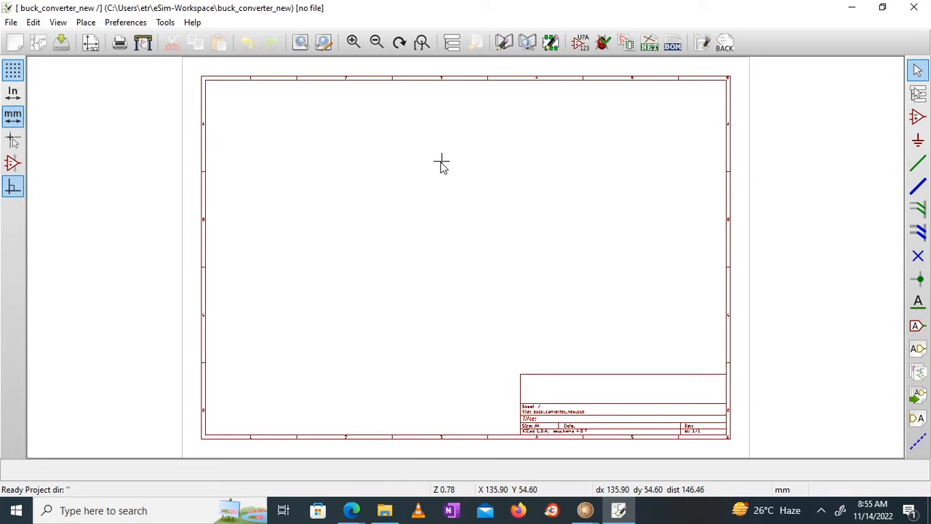
# Step: Place a DC voltage source (component DC from eSim_Sources) in the left part of the schematic sheet
pyautogui.scroll(1, 441, 160)
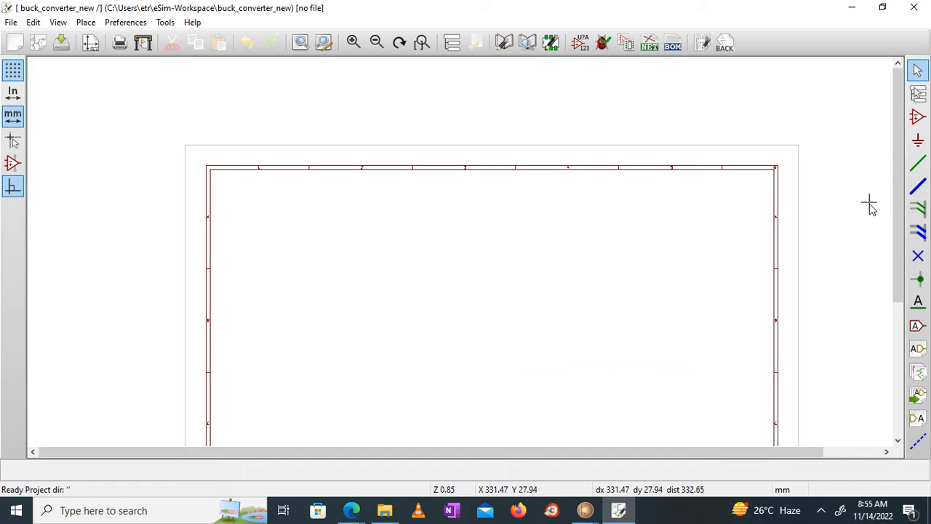
pyautogui.moveTo(895, 203); pyautogui.dragTo(898, 270)
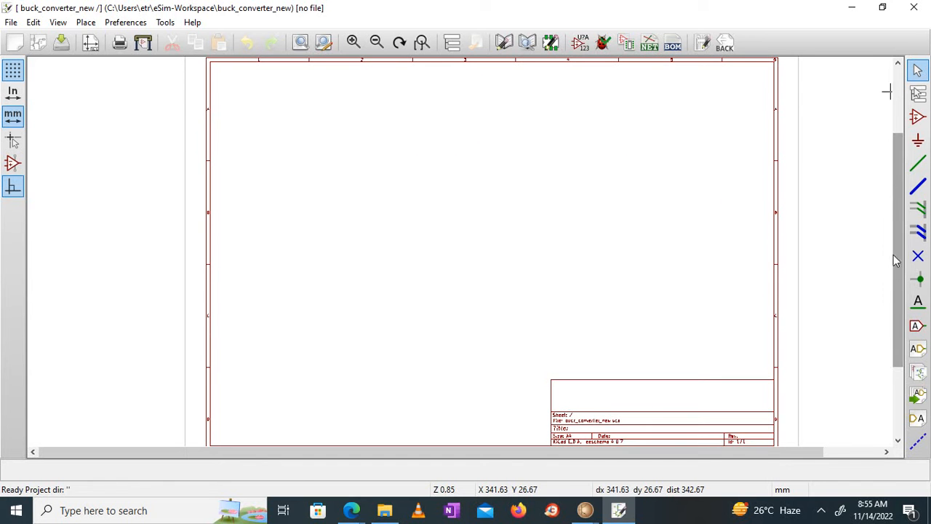
pyautogui.click(352, 43)
pyautogui.click(353, 42)
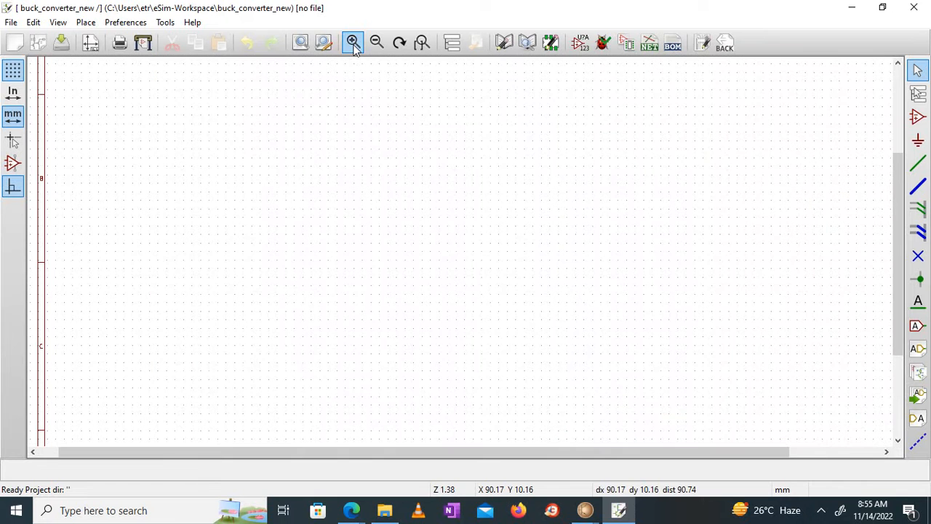
pyautogui.click(917, 118)
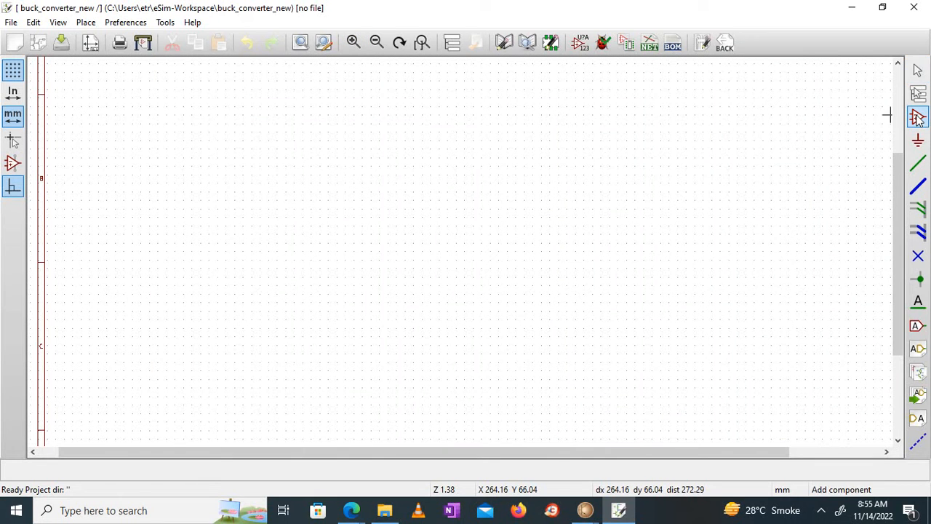
pyautogui.click(357, 216)
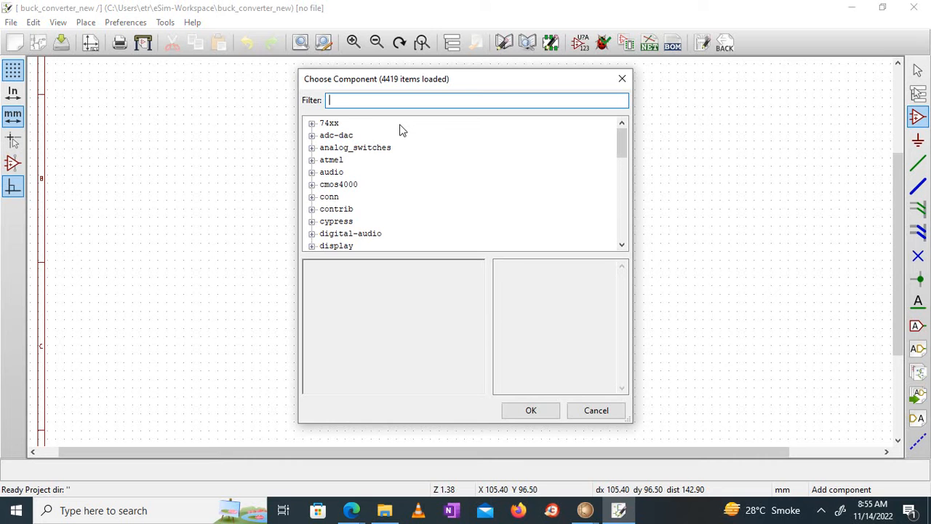
pyautogui.write('dc')
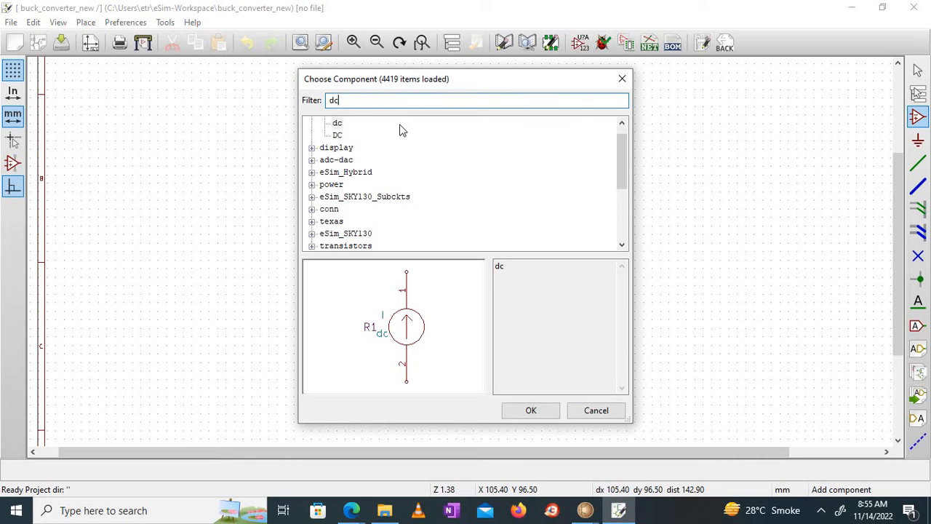
pyautogui.click(337, 136)
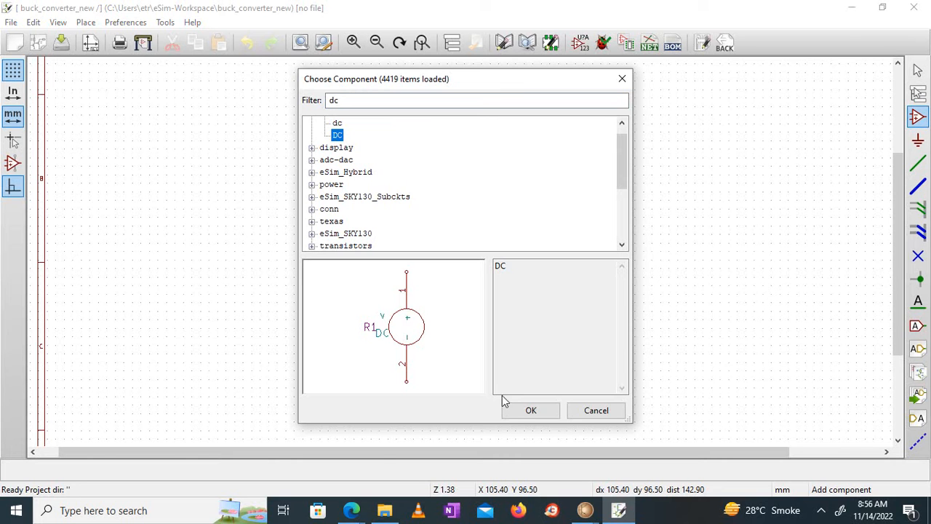
pyautogui.click(529, 411)
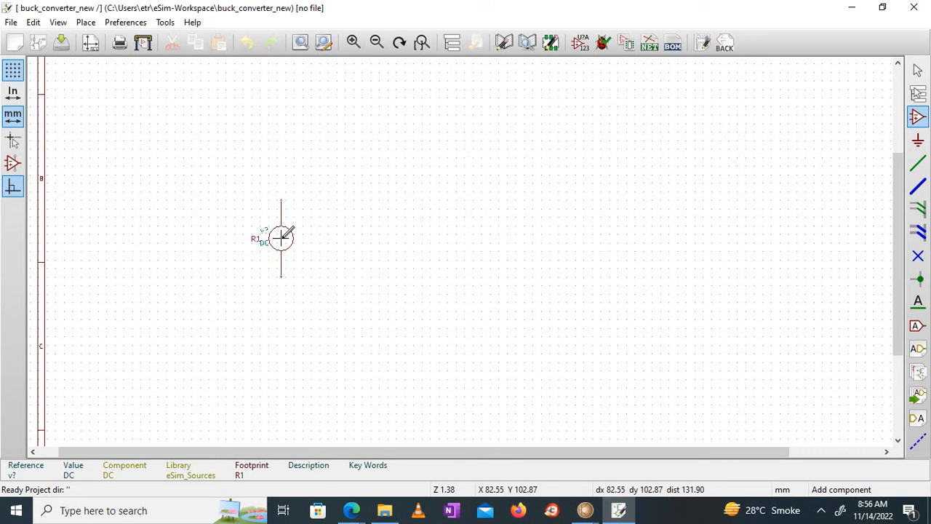
pyautogui.click(282, 238)
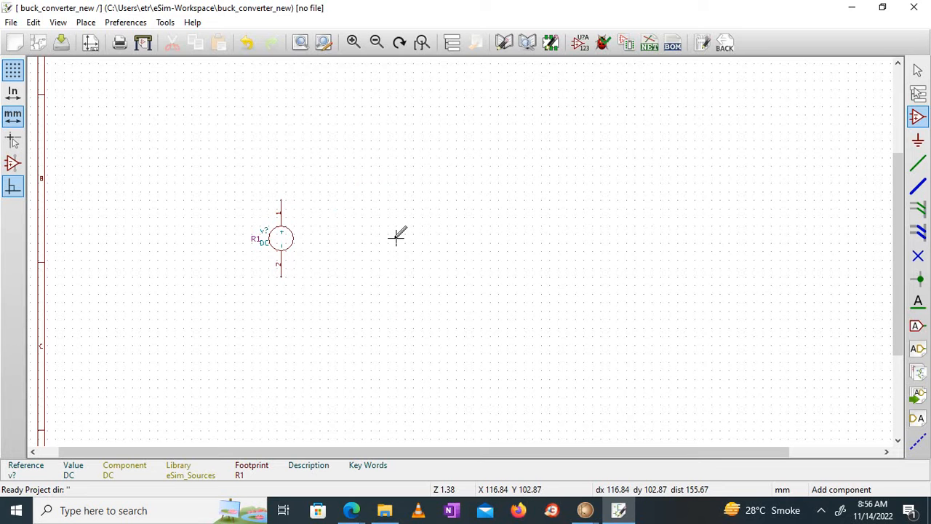
# Step: Check the buck converter circuit in the PDF handout for the next component, and return to the schematic
pyautogui.click(920, 122)
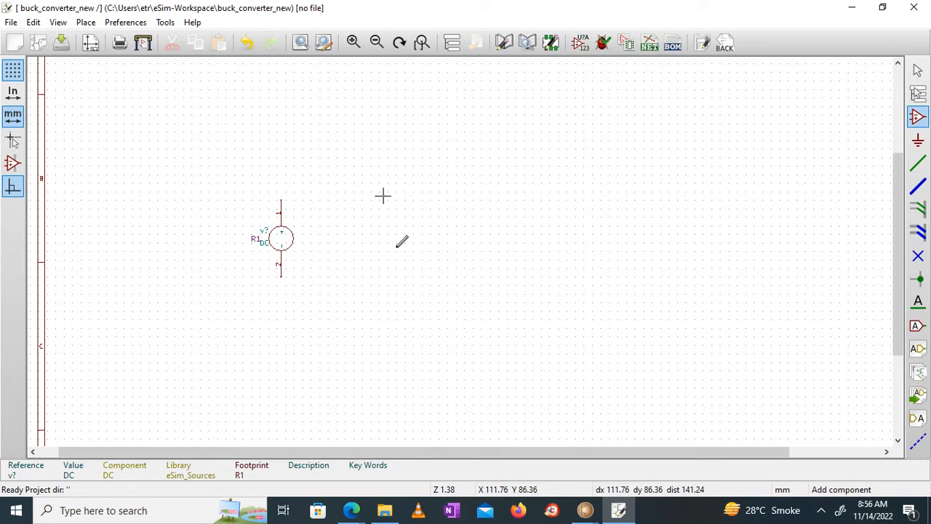
pyautogui.moveTo(350, 509)
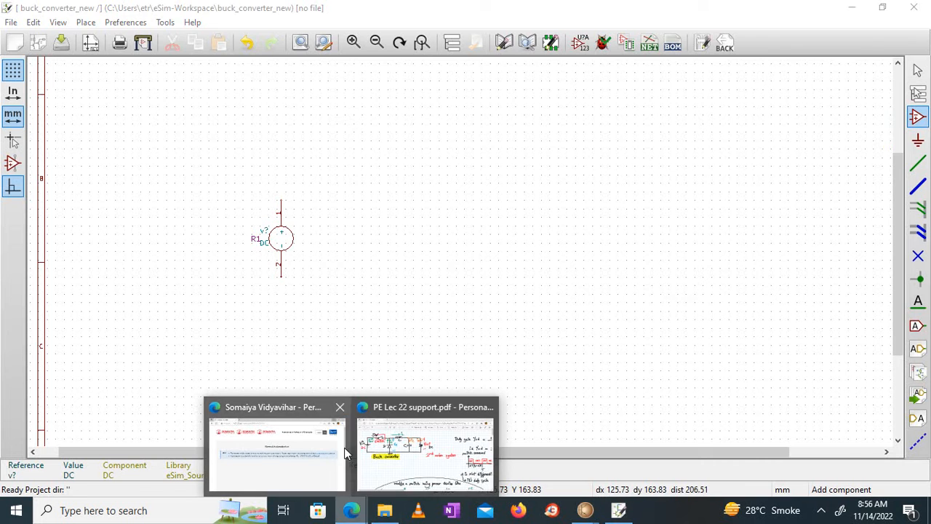
pyautogui.click(400, 453)
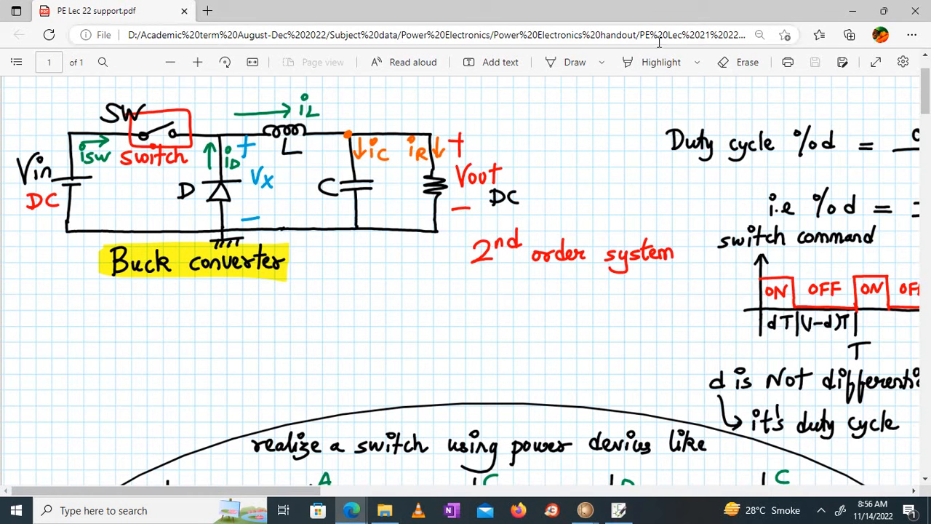
pyautogui.click(859, 8)
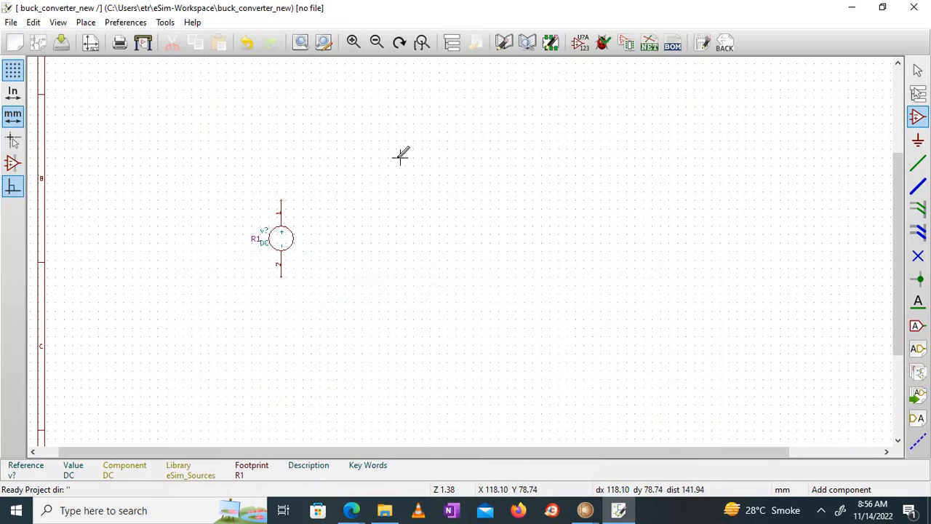
# Step: Place an eSim_MOS_N transistor above and to the right of the DC source as the converter's switch
pyautogui.click(346, 177)
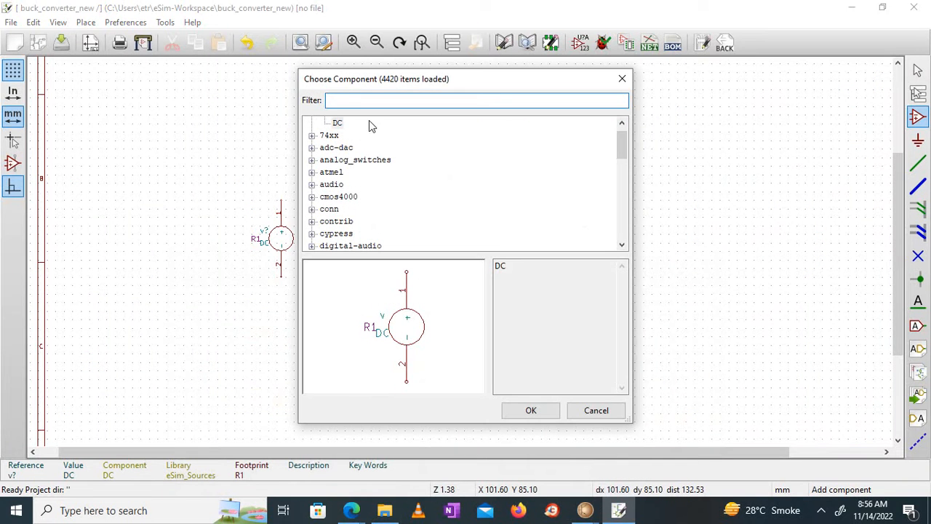
pyautogui.write('esim_')
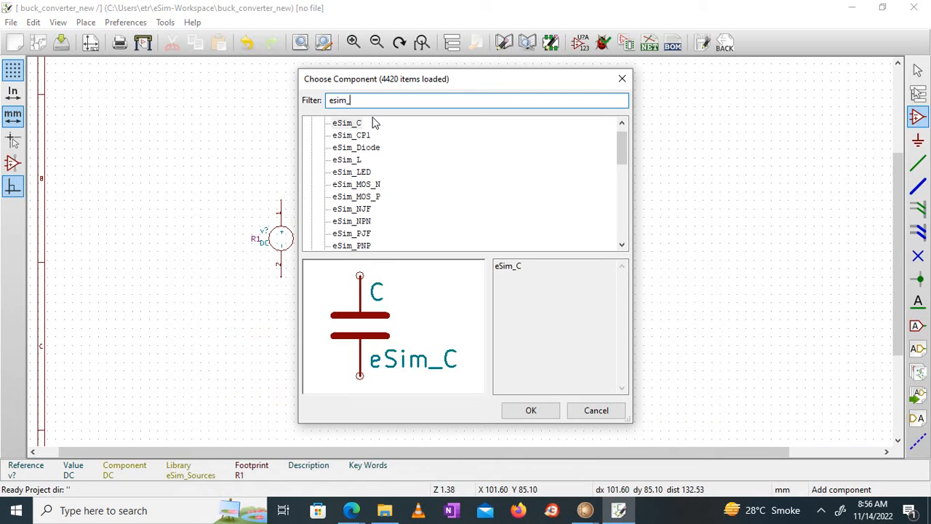
pyautogui.click(375, 186)
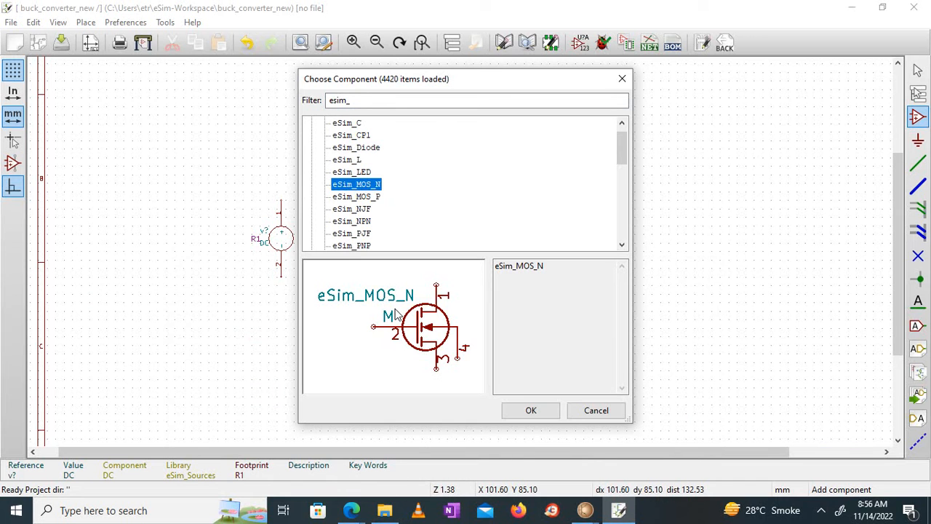
pyautogui.click(530, 411)
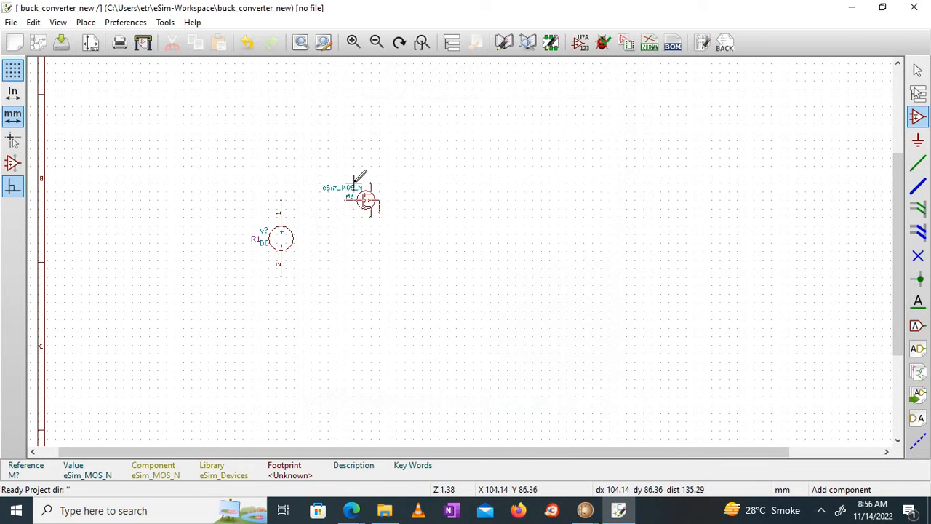
pyautogui.scroll(5, 358, 177)
pyautogui.scroll(-6, 459, 245)
pyautogui.scroll(1, 455, 245)
pyautogui.scroll(1, 464, 246)
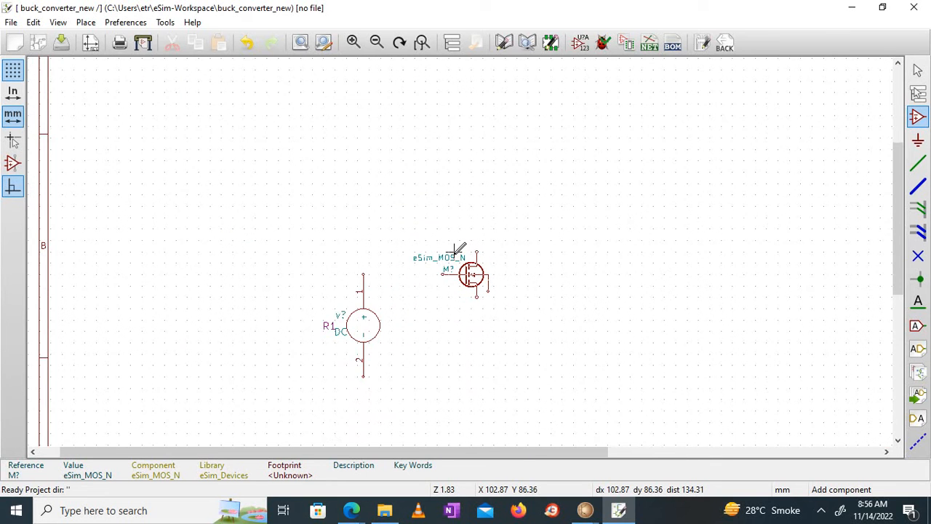
pyautogui.click(466, 244)
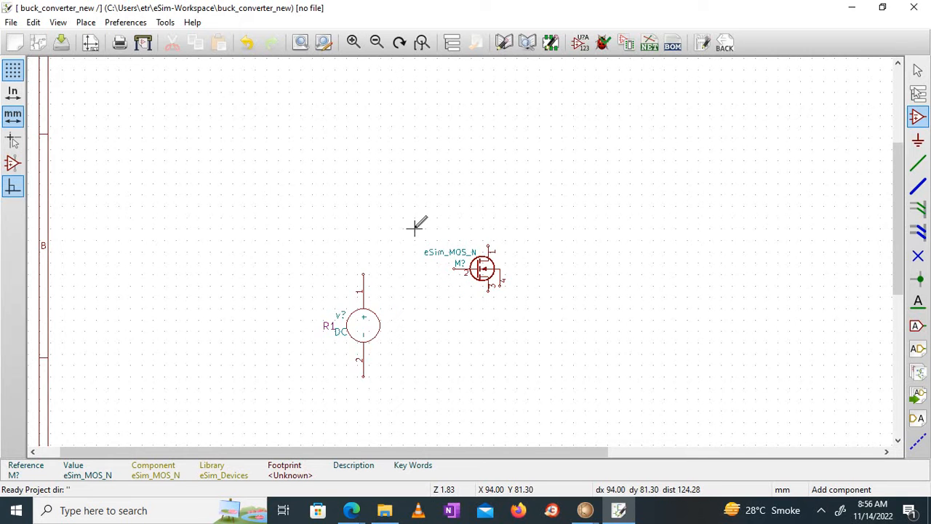
# Step: Rotate the eSim_MOS_N transistor counterclockwise and reposition it above and to the right of the DC source
pyautogui.rightClick(478, 268)
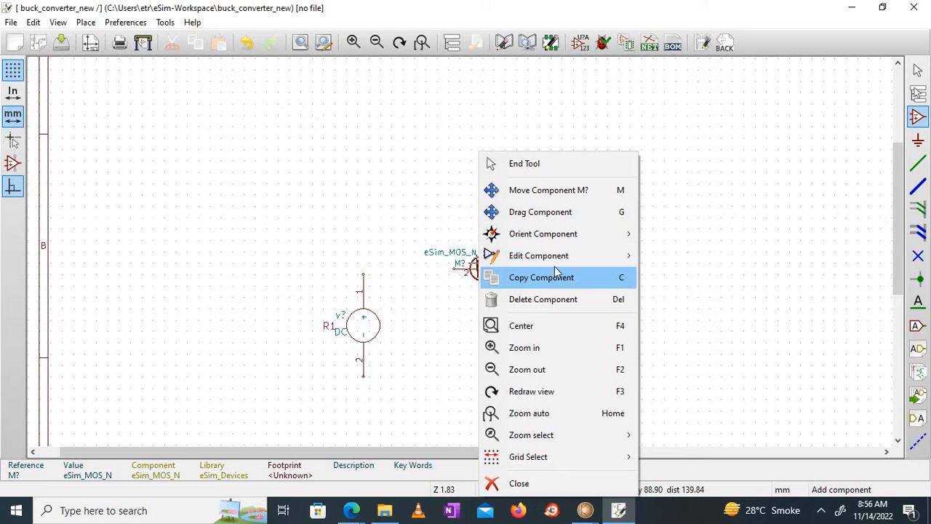
pyautogui.moveTo(531, 254)
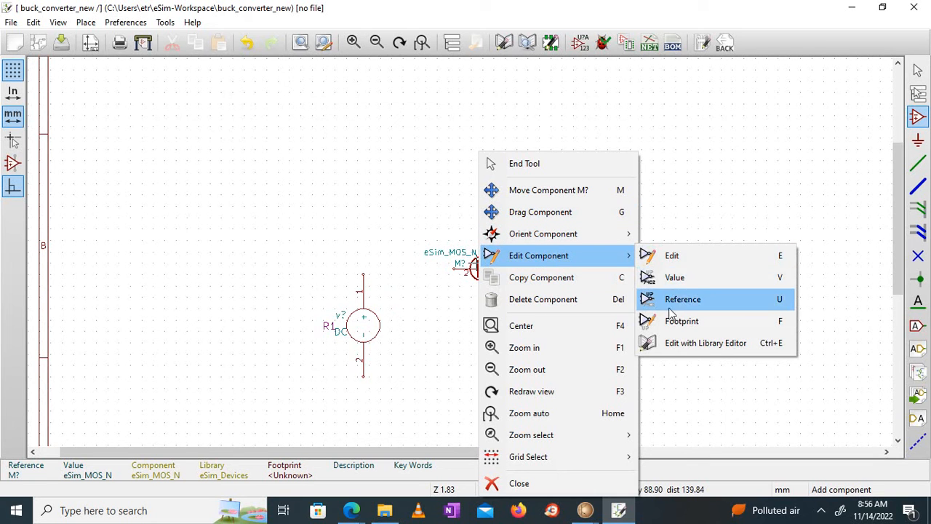
pyautogui.moveTo(573, 230)
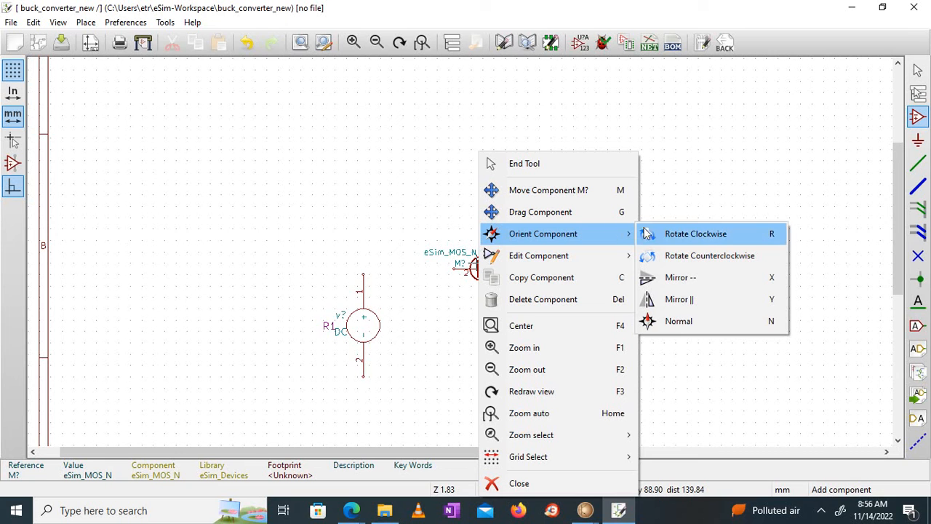
pyautogui.click(683, 256)
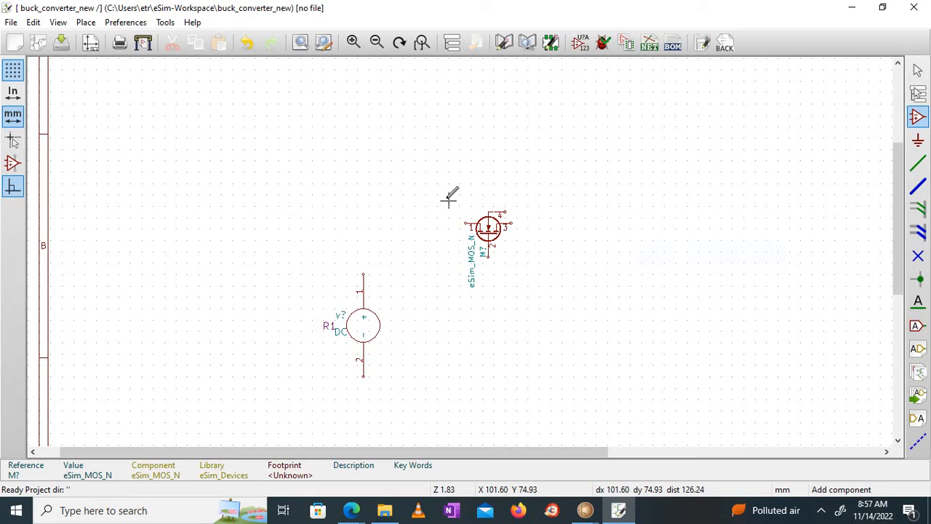
pyautogui.moveTo(449, 201); pyautogui.dragTo(542, 294)
pyautogui.click(536, 295)
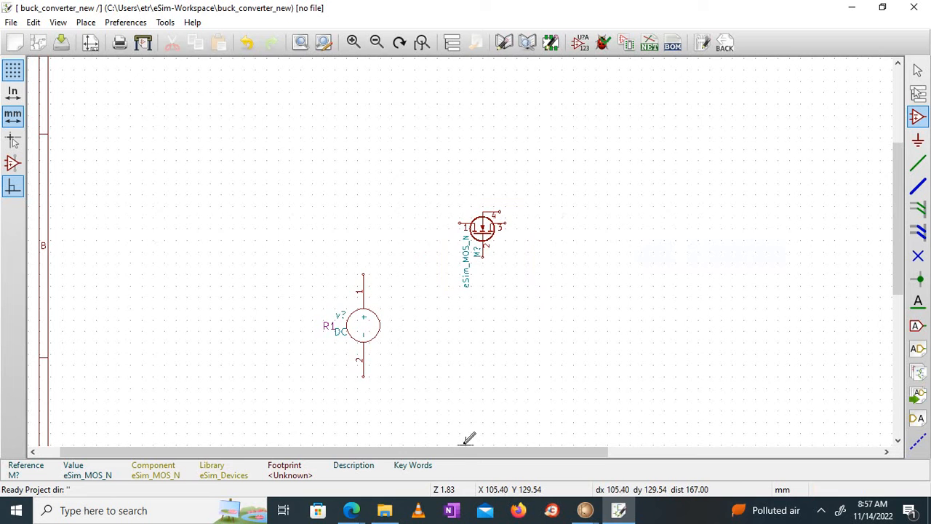
# Step: Place an eSim_Diode from eSim_Devices below and to the right of the eSim_MOS_N transistor
pyautogui.moveTo(461, 451); pyautogui.dragTo(517, 452)
pyautogui.moveTo(555, 449); pyautogui.dragTo(572, 450)
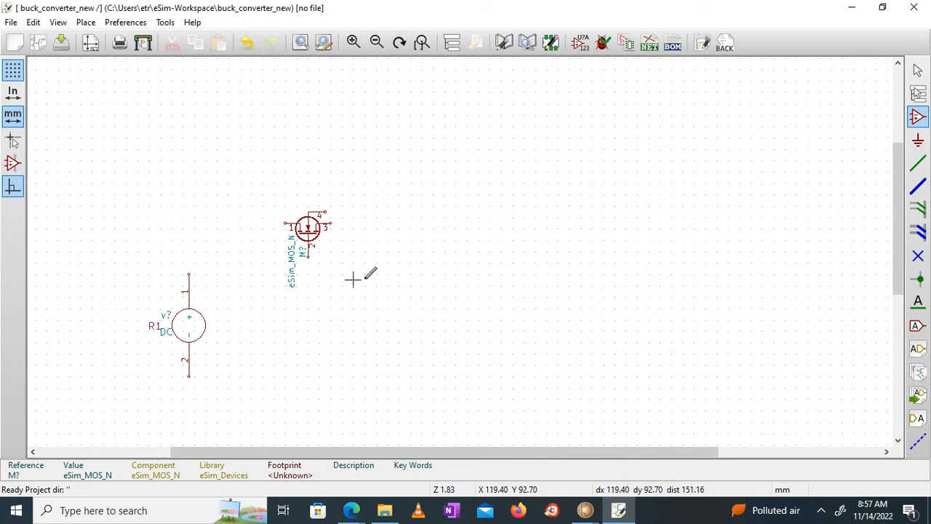
pyautogui.click(433, 255)
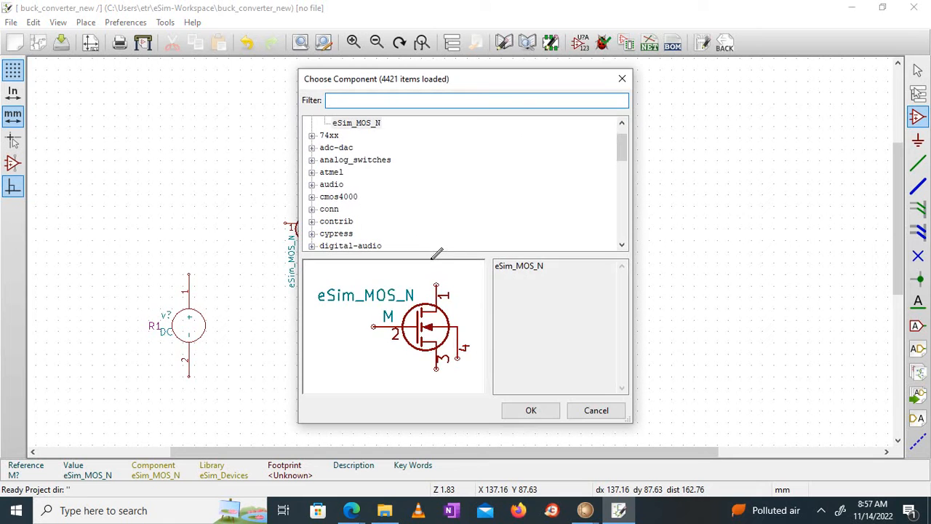
pyautogui.write('esi')
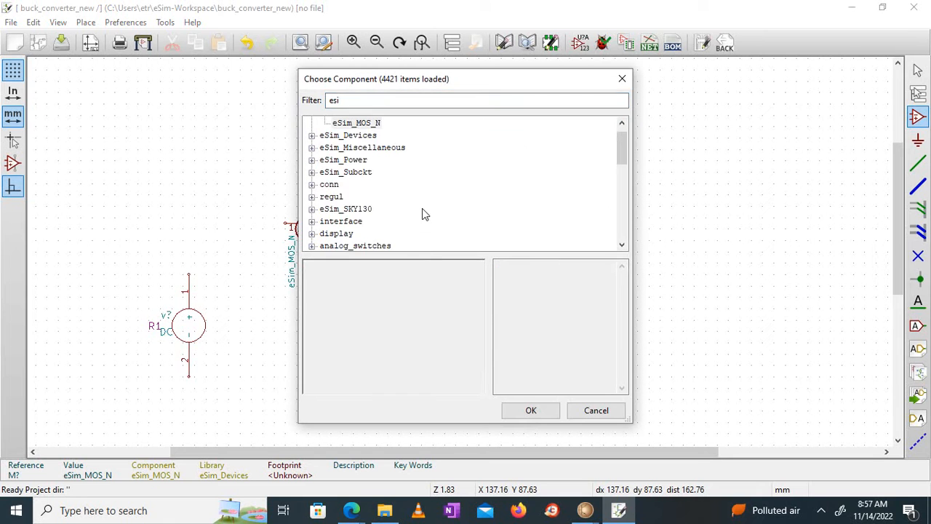
pyautogui.write('m_dio')
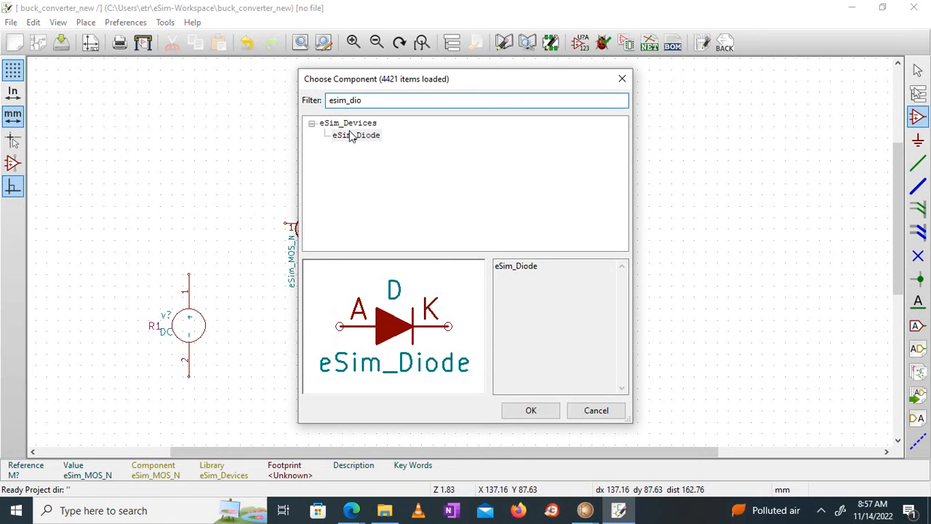
pyautogui.click(556, 408)
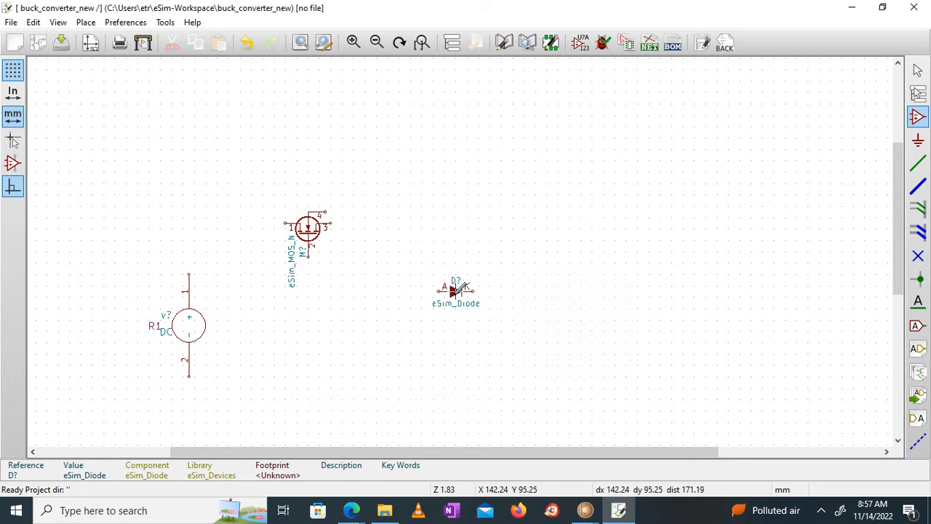
# Step: Rotate the diode counterclockwise so its cathode points up, and move it slightly down, level with the DC source
pyautogui.rightClick(452, 291)
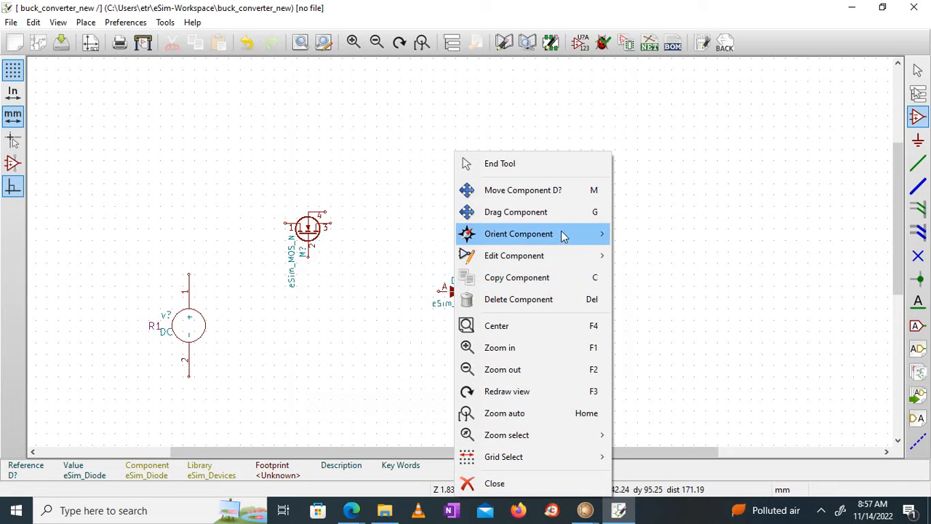
pyautogui.moveTo(557, 234)
pyautogui.click(634, 256)
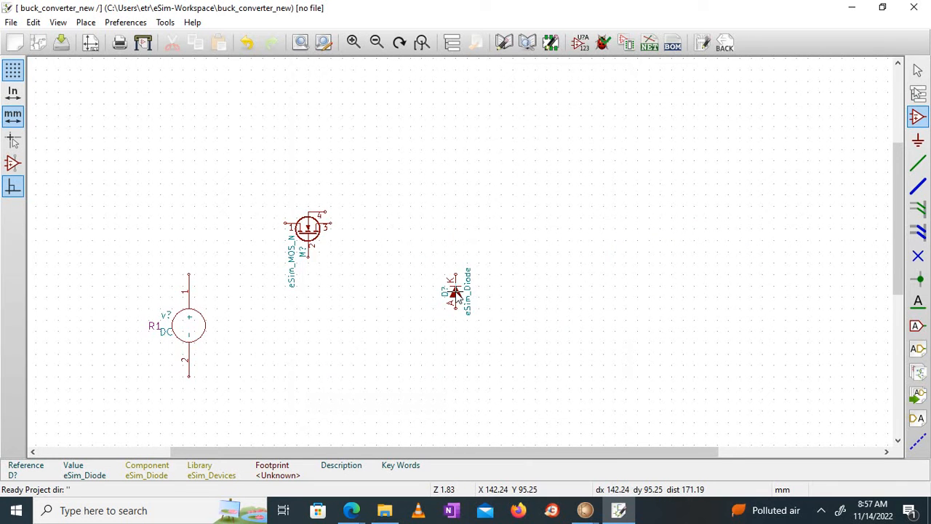
pyautogui.moveTo(427, 252); pyautogui.dragTo(519, 357)
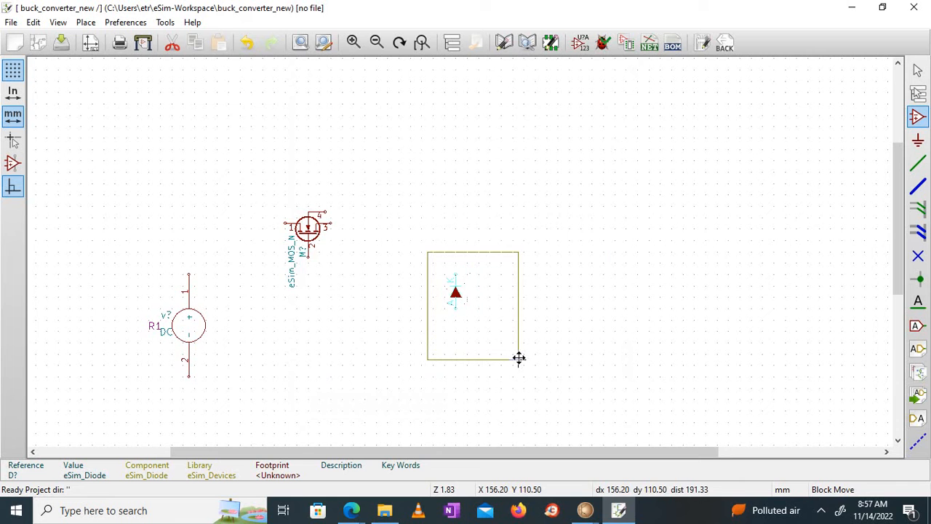
pyautogui.click(515, 390)
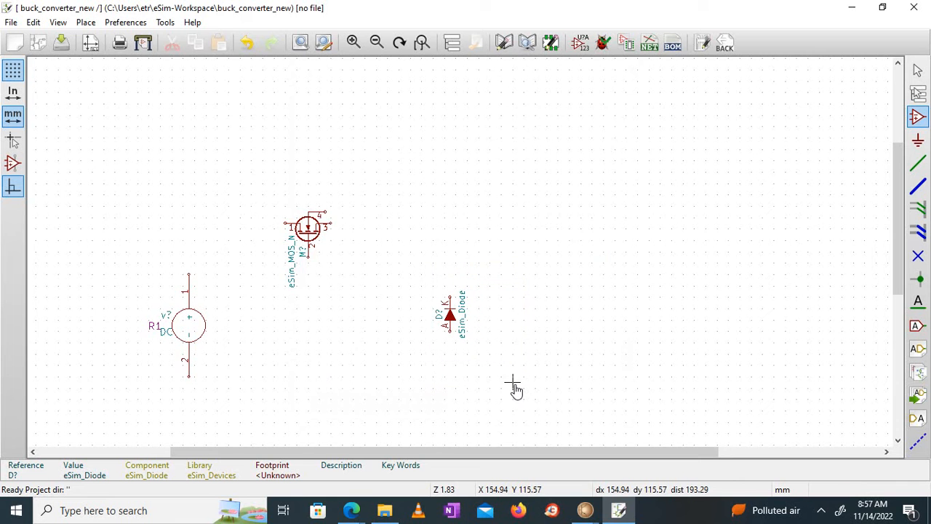
# Step: Place an eSim_L inductor above and to the right of the diode, roughly level with the transistor
pyautogui.click(353, 43)
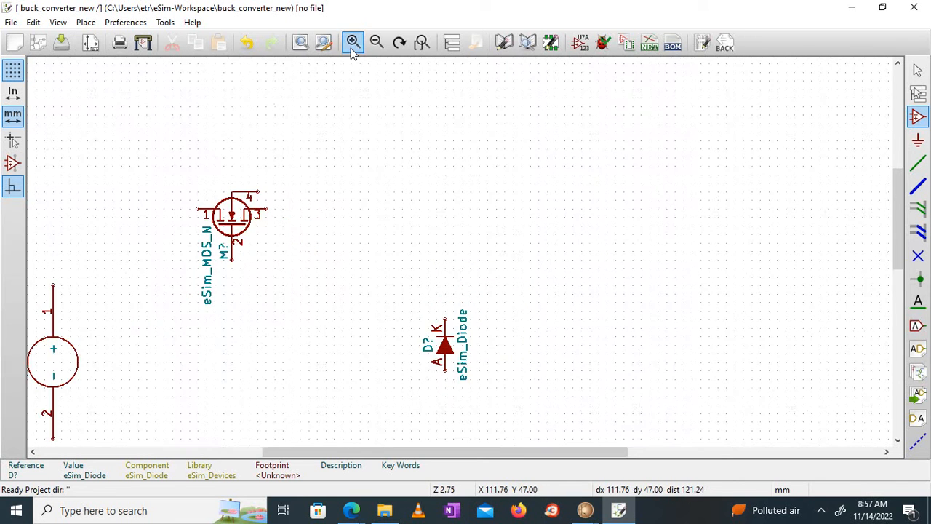
pyautogui.moveTo(427, 452); pyautogui.dragTo(402, 451)
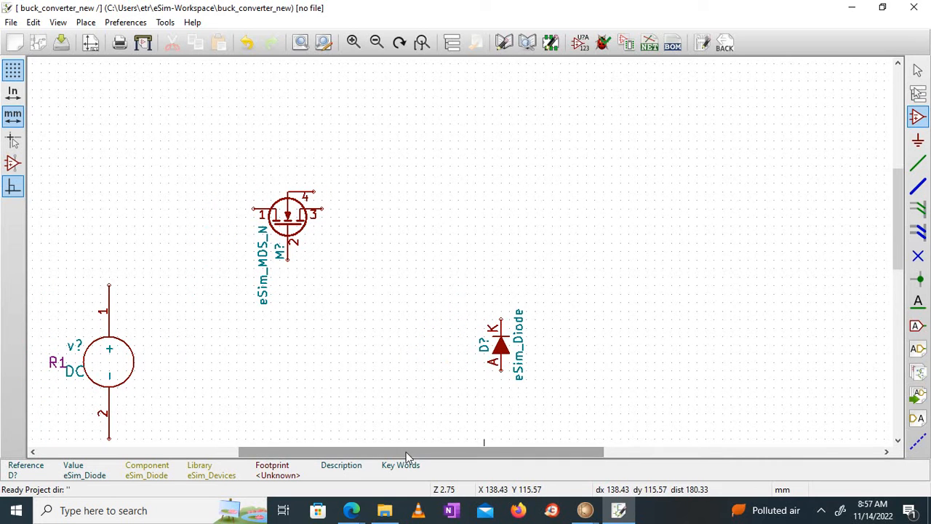
pyautogui.click(621, 198)
pyautogui.write('e')
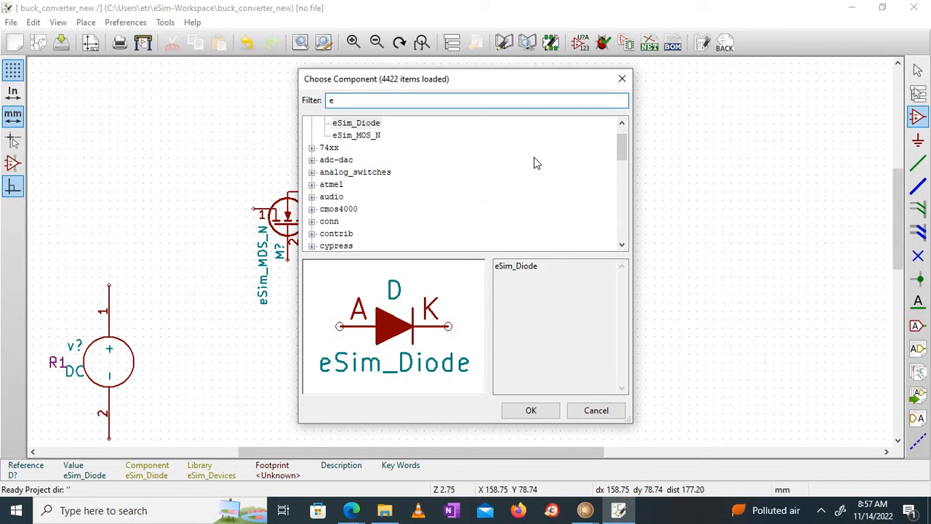
pyautogui.write('sim_L')
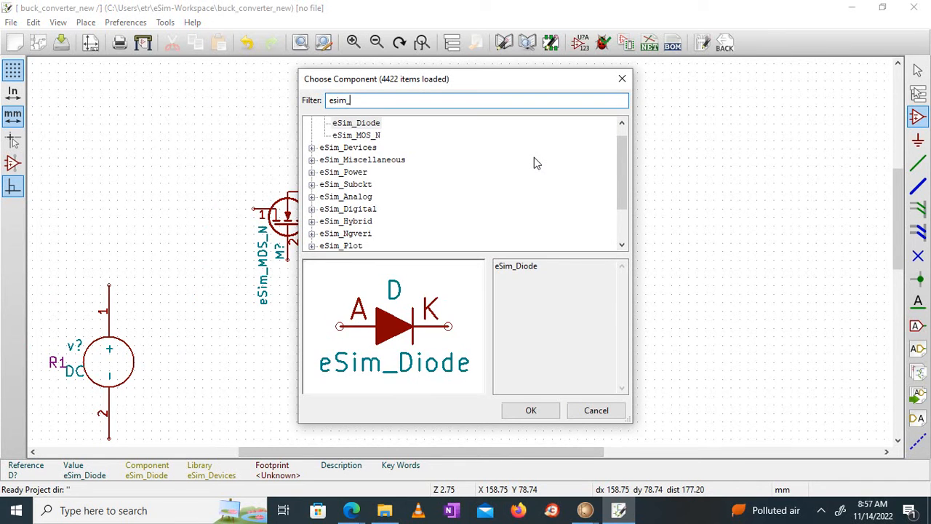
pyautogui.click(353, 135)
pyautogui.click(544, 412)
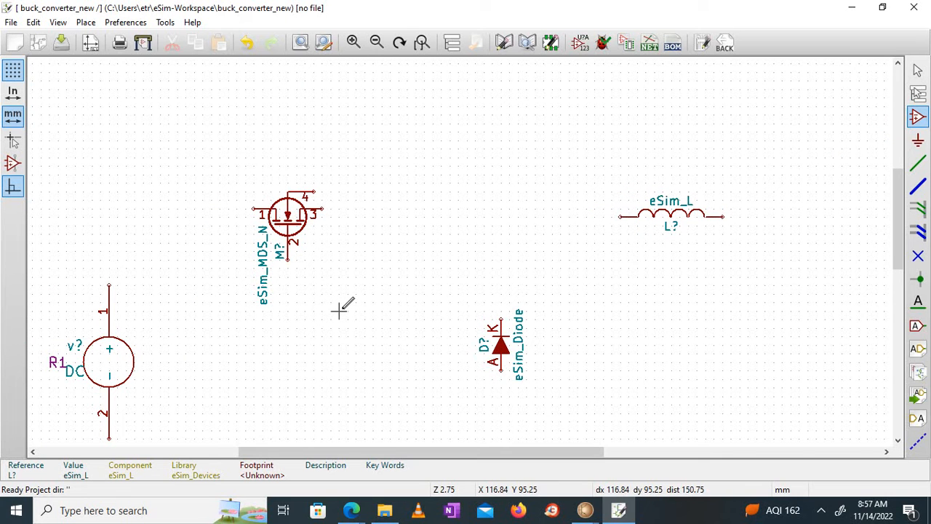
# Step: Place an eSim_C capacitor below and to the right of the inductor, level with the diode
pyautogui.click(749, 299)
pyautogui.write('esim_C')
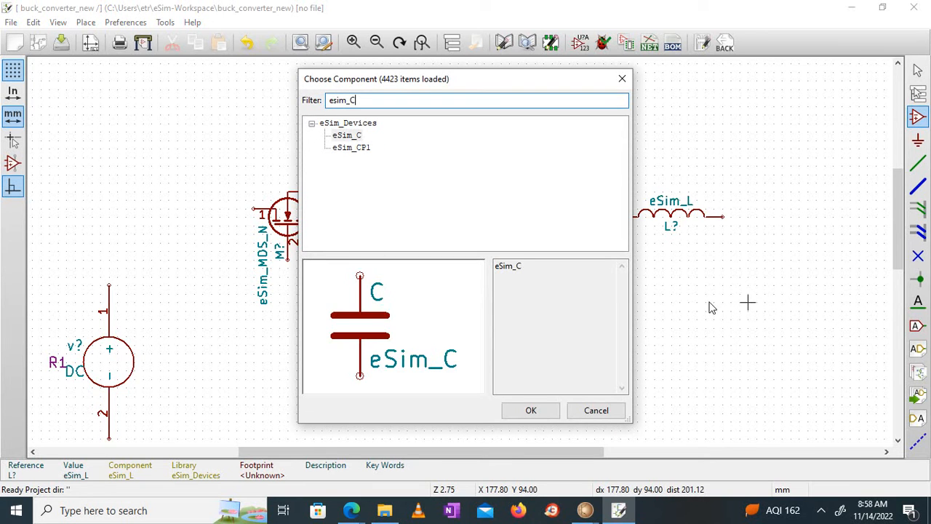
pyautogui.click(344, 138)
pyautogui.click(534, 409)
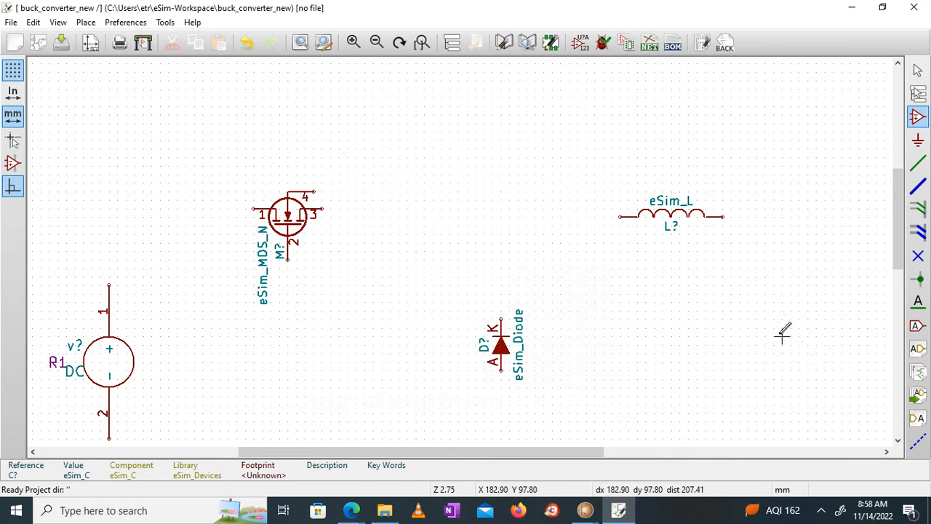
pyautogui.click(790, 334)
# Step: Place an eSim_R resistor to the right of the capacitor as the converter's load
pyautogui.moveTo(557, 450); pyautogui.dragTo(637, 452)
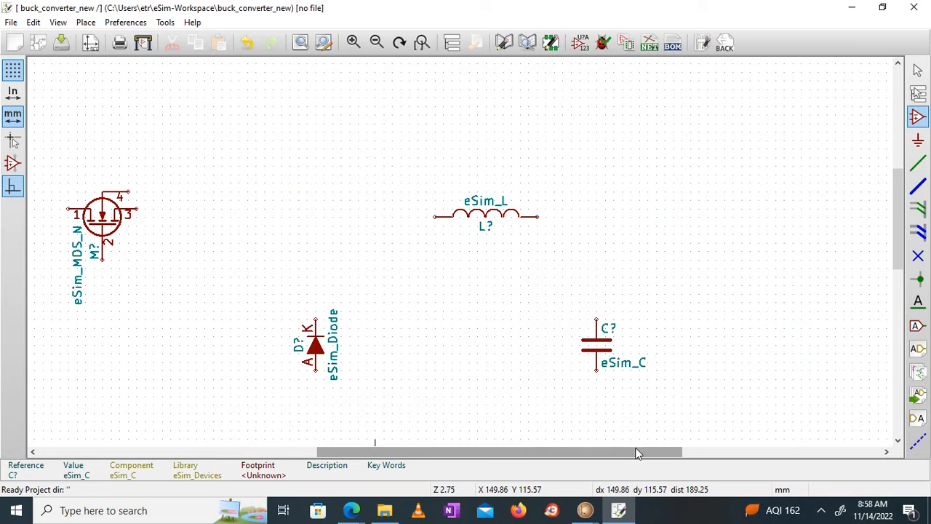
pyautogui.click(648, 256)
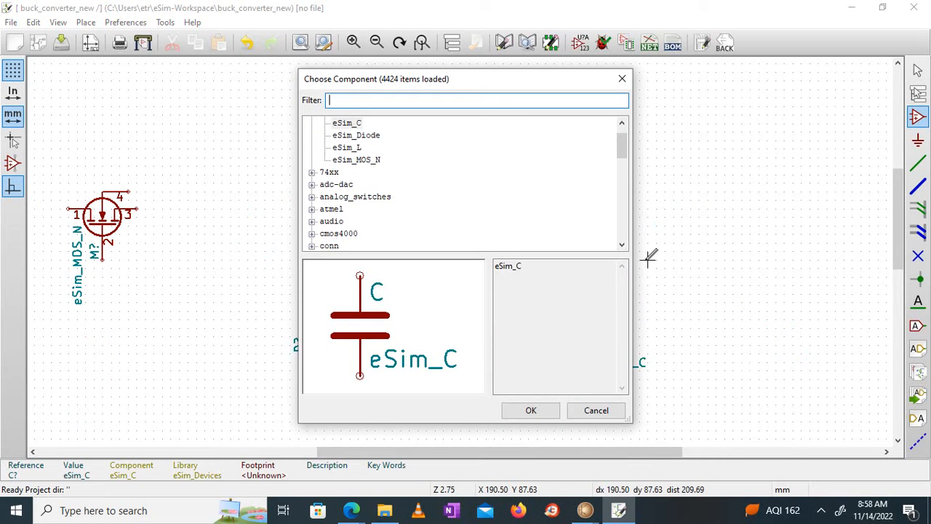
pyautogui.write('esim_R')
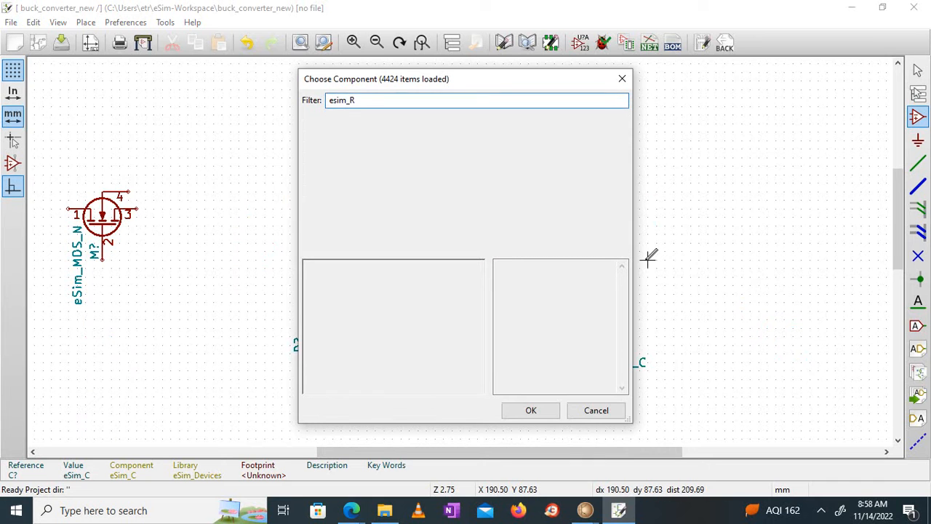
pyautogui.click(348, 135)
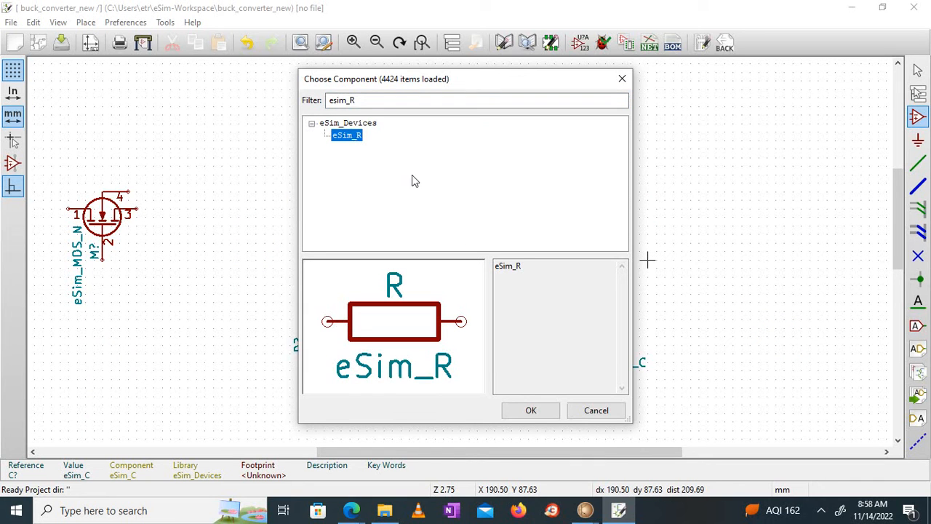
pyautogui.click(544, 411)
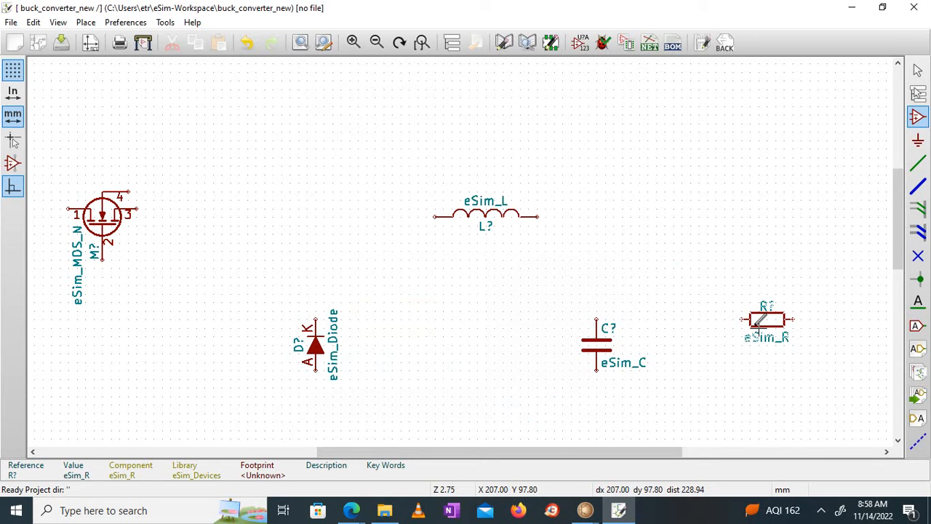
pyautogui.click(759, 323)
# Step: Rotate the eSim_R resistor counterclockwise to stand vertically, and move it down beside the capacitor
pyautogui.rightClick(764, 320)
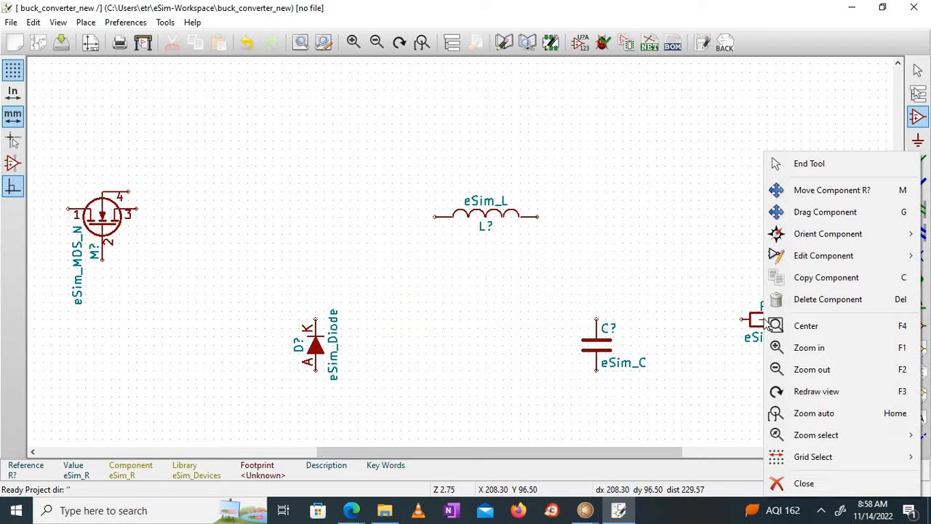
pyautogui.moveTo(810, 244)
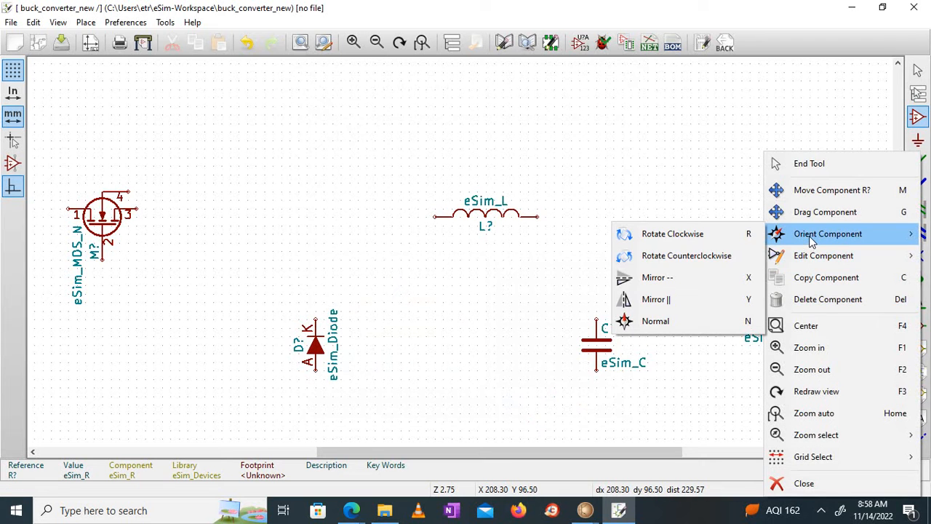
pyautogui.click(725, 256)
pyautogui.moveTo(716, 268); pyautogui.dragTo(785, 371)
pyautogui.click(785, 396)
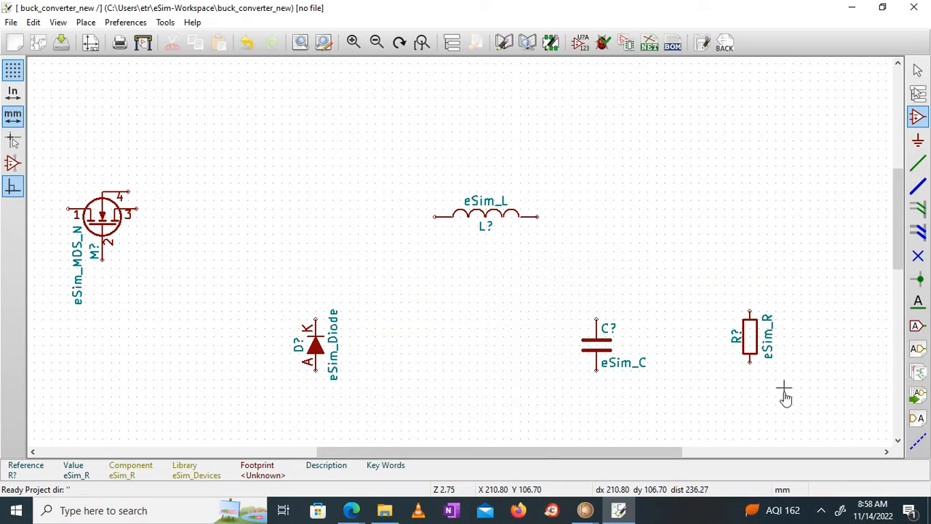
# Step: Wire pin 1 of the eSim_MOS_N transistor to the positive terminal of the DC source
pyautogui.moveTo(542, 452); pyautogui.dragTo(484, 463)
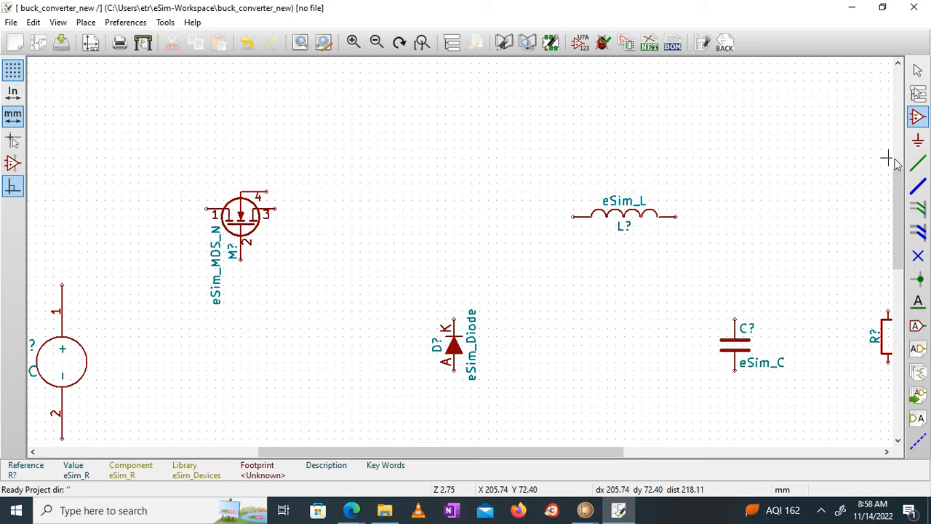
pyautogui.moveTo(899, 187); pyautogui.dragTo(899, 226)
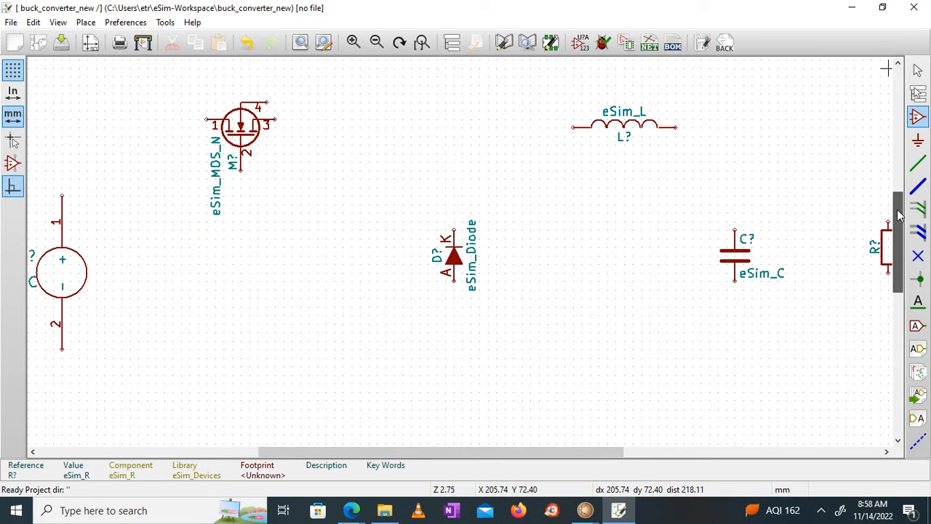
pyautogui.click(918, 166)
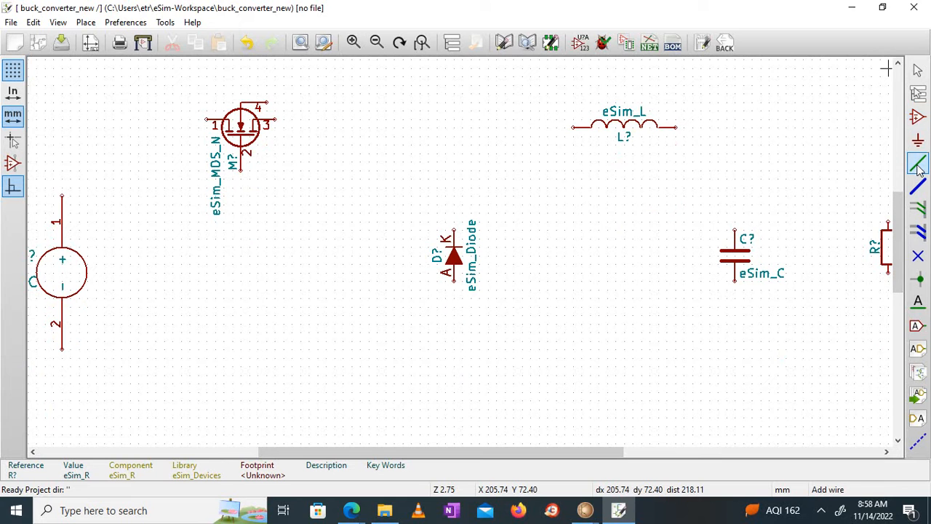
pyautogui.click(206, 119)
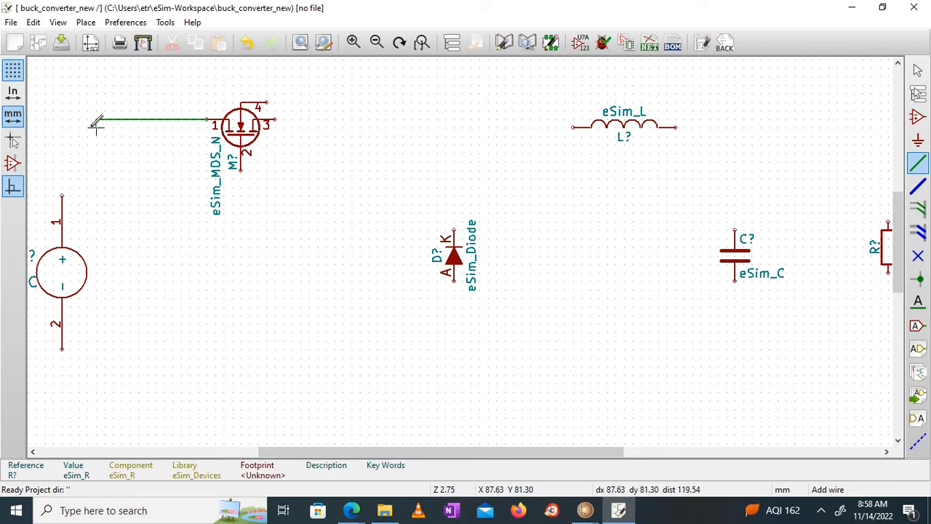
pyautogui.click(62, 195)
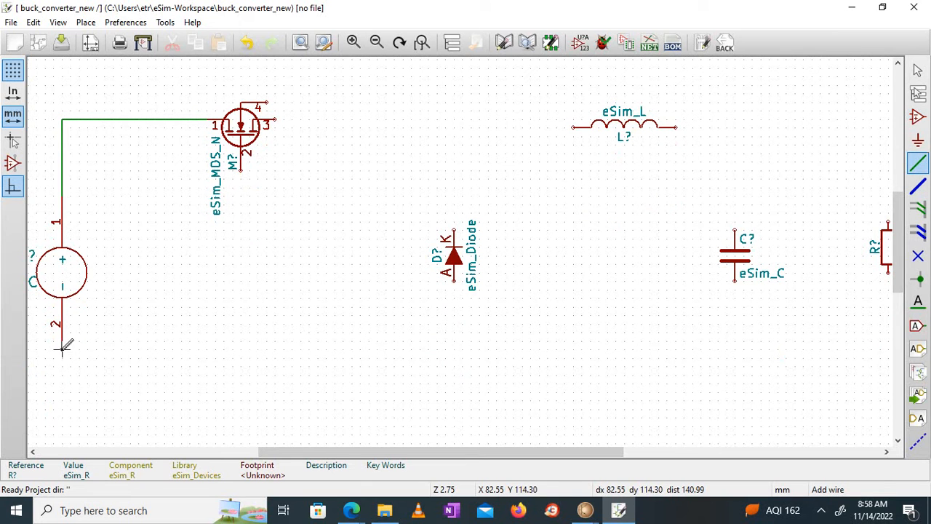
# Step: Wire the DC source's negative terminal to the diode's anode, and extend that line to the capacitor's lower pin
pyautogui.click(62, 347)
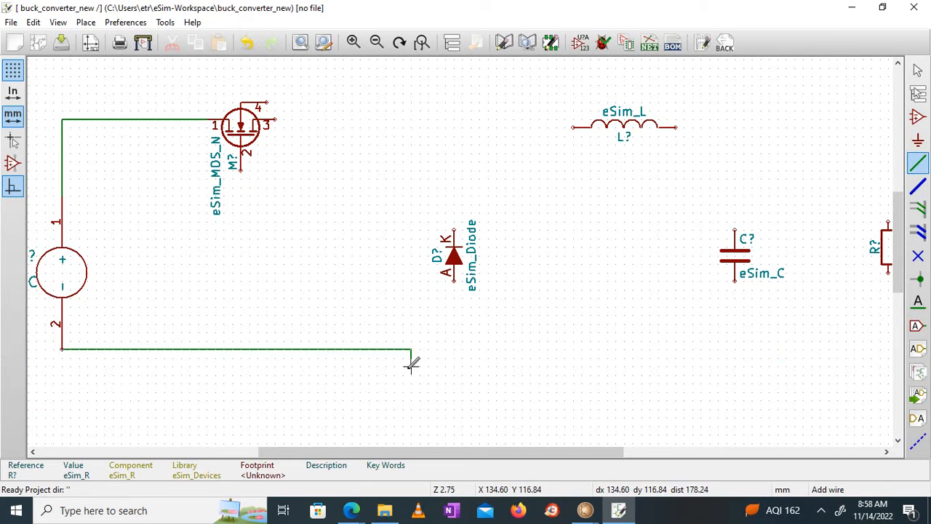
pyautogui.click(453, 281)
pyautogui.click(454, 348)
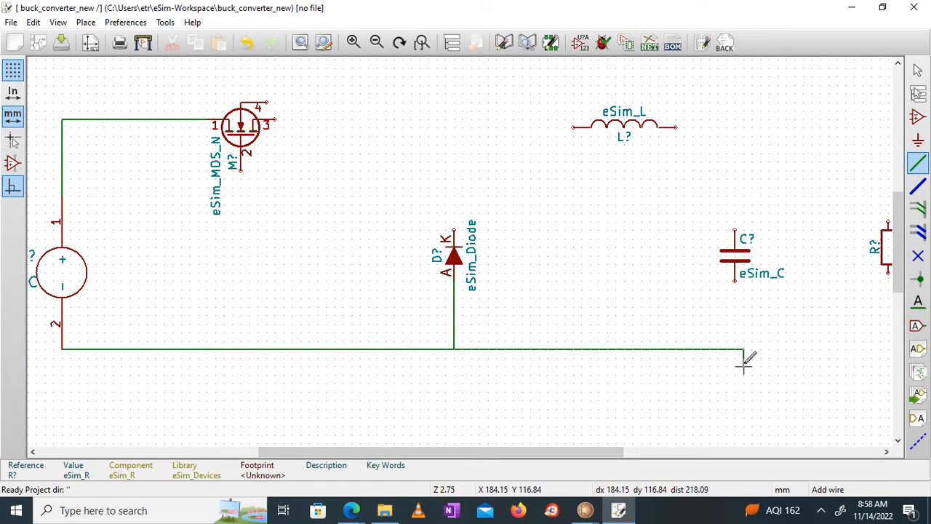
pyautogui.click(735, 281)
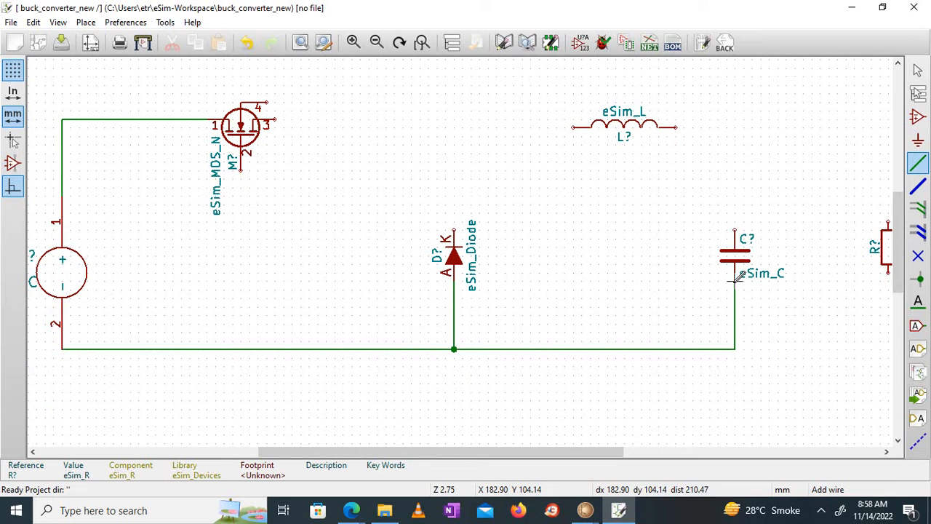
# Step: Wire the capacitor's upper pin to the right end of the inductor
pyautogui.click(735, 231)
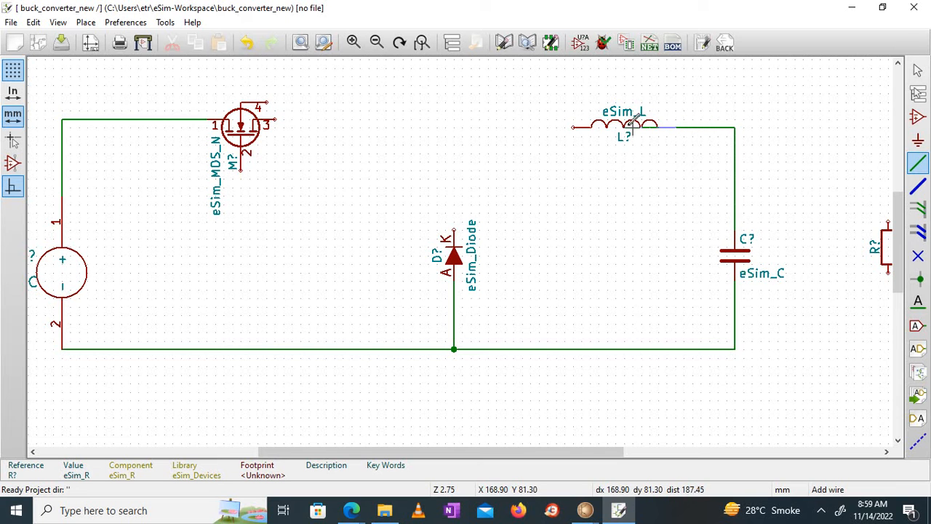
pyautogui.rightClick(677, 125)
pyautogui.click(687, 135)
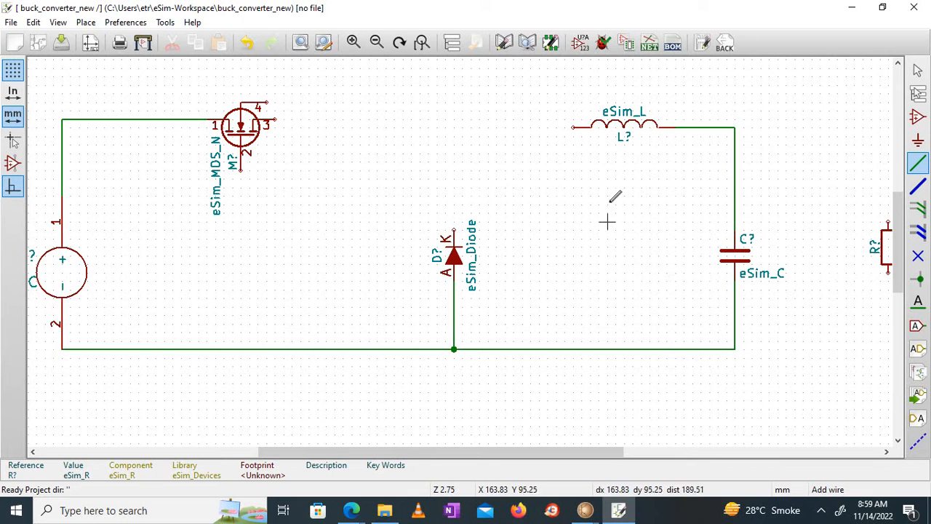
# Step: Wire the inductor's left end to pin 3 of the transistor, and connect the diode's cathode up to that line
pyautogui.click(573, 127)
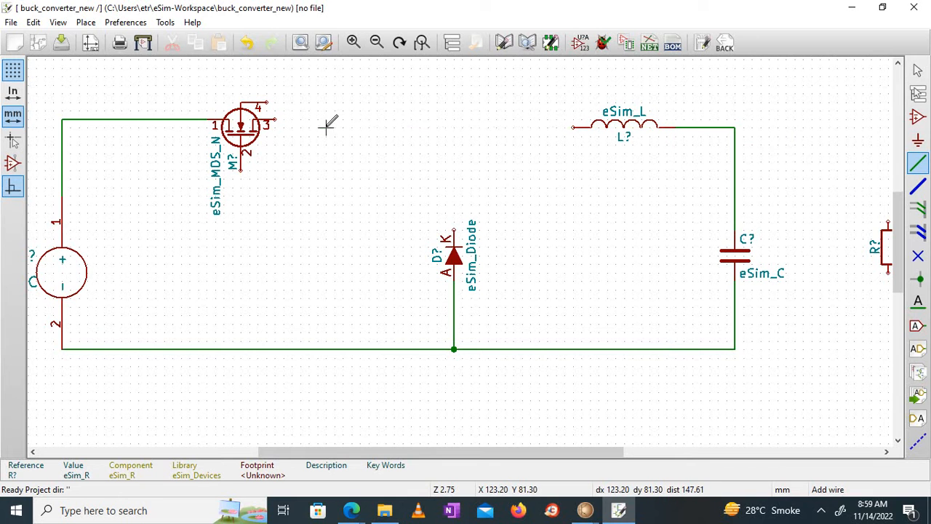
pyautogui.click(275, 125)
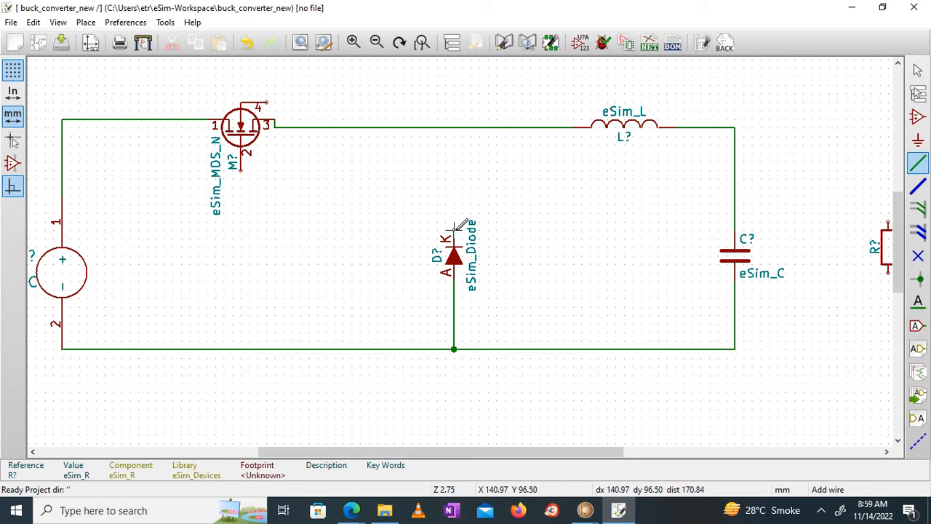
pyautogui.click(453, 230)
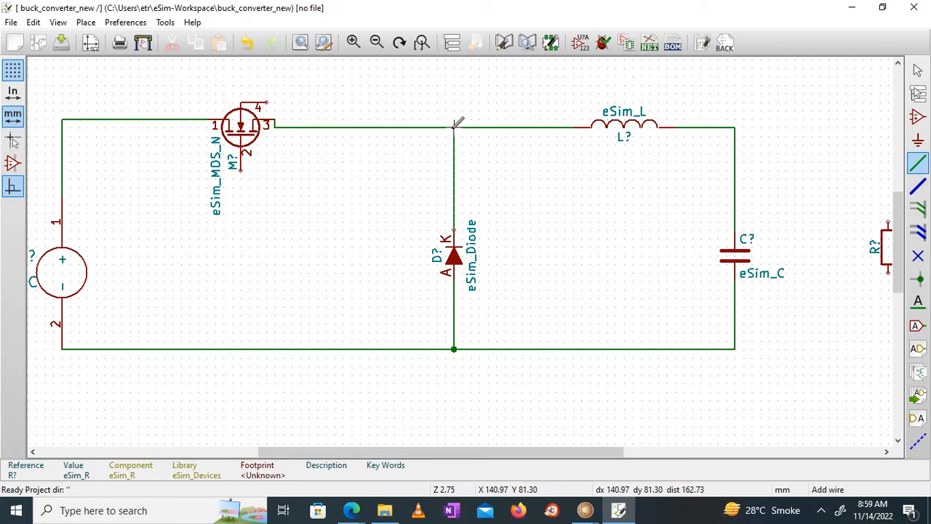
pyautogui.click(454, 126)
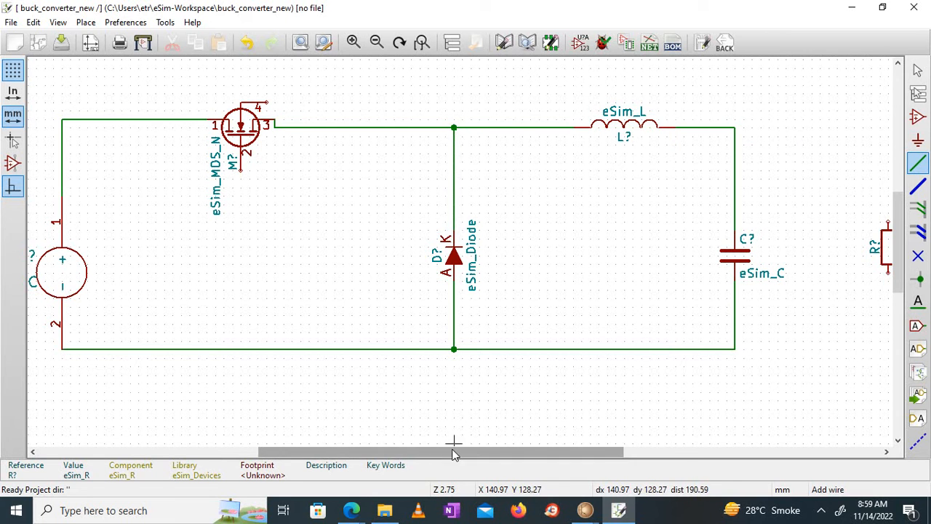
# Step: Wire the eSim_R resistor in parallel with the capacitor, joining its upper pin to the inductor line and its lower pin to the return line
pyautogui.moveTo(454, 450); pyautogui.dragTo(560, 435)
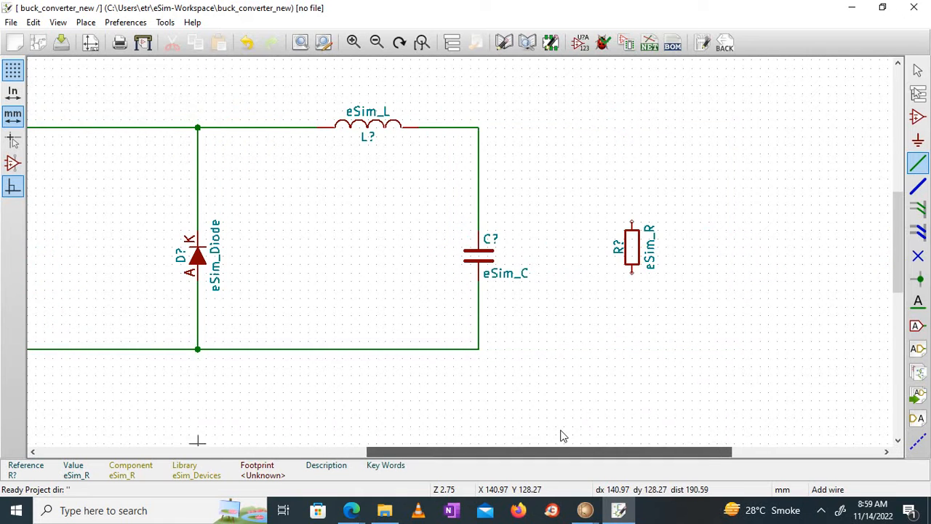
pyautogui.click(479, 128)
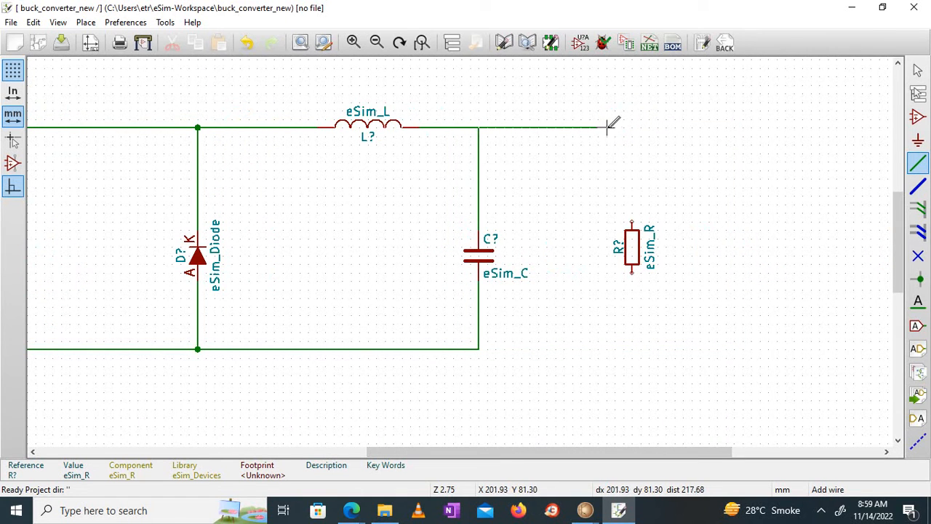
pyautogui.click(631, 217)
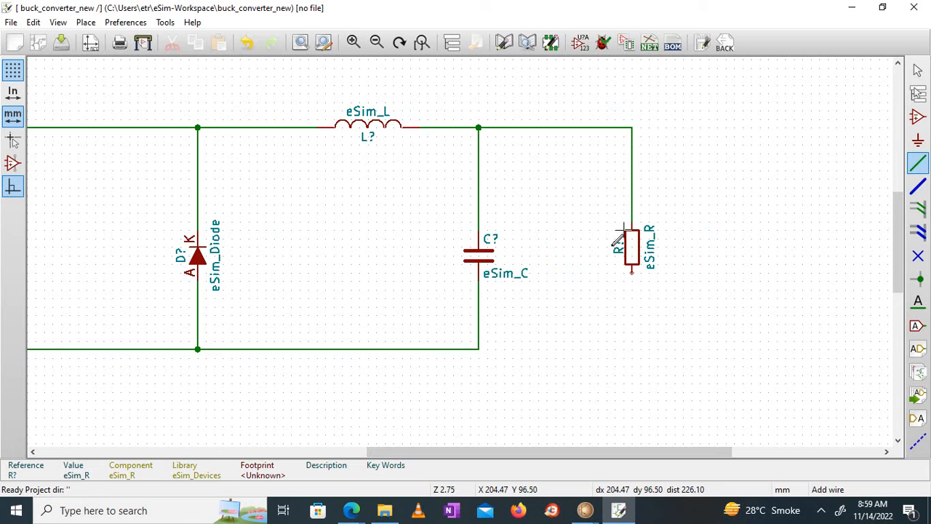
pyautogui.click(478, 349)
pyautogui.click(631, 271)
# Step: Wire pin 4 of the transistor to its pin 3
pyautogui.moveTo(494, 452); pyautogui.dragTo(367, 463)
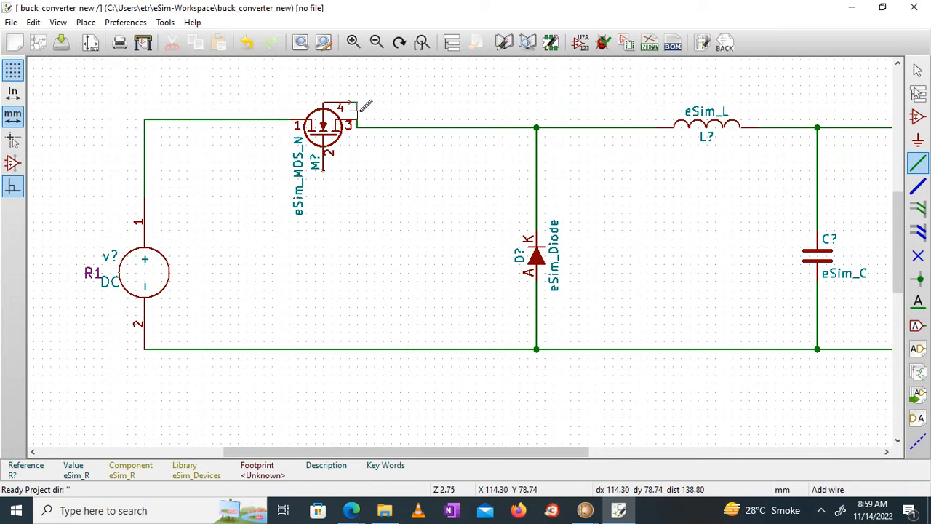
pyautogui.click(357, 120)
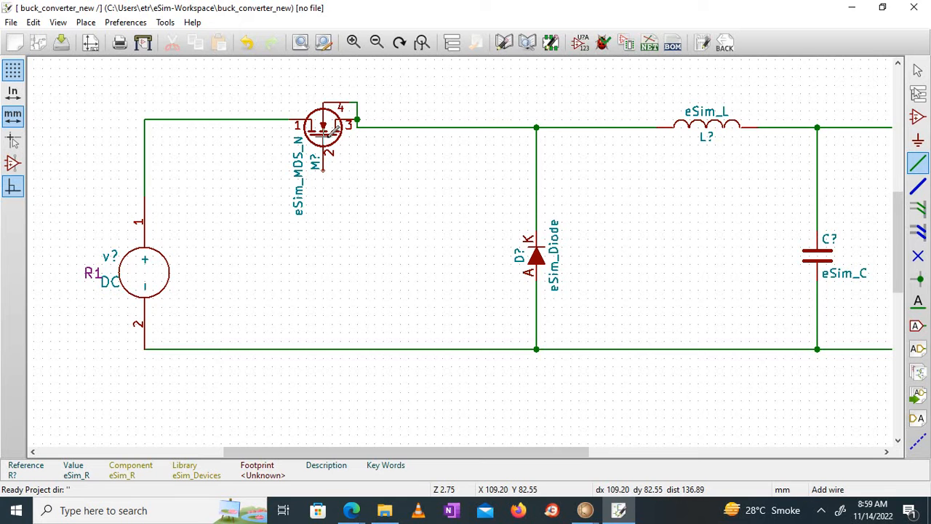
# Step: Place a pulse source from eSim_Sources directly below the transistor and wire its upper pin to the transistor's pin 2
pyautogui.click(916, 118)
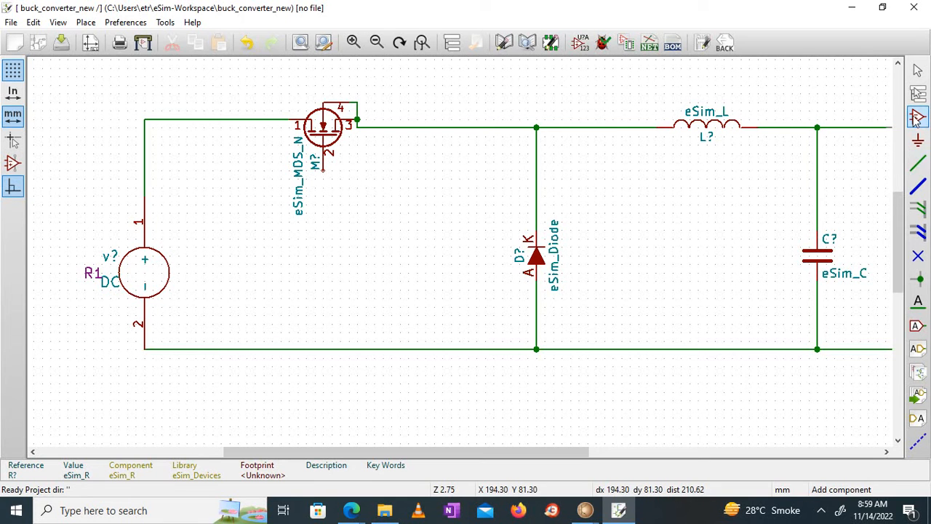
pyautogui.click(349, 222)
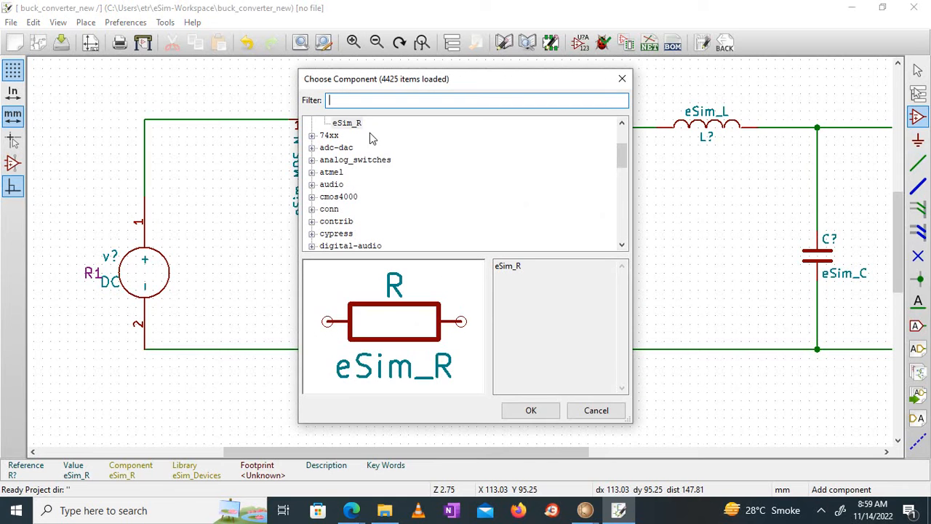
pyautogui.write('PULSE')
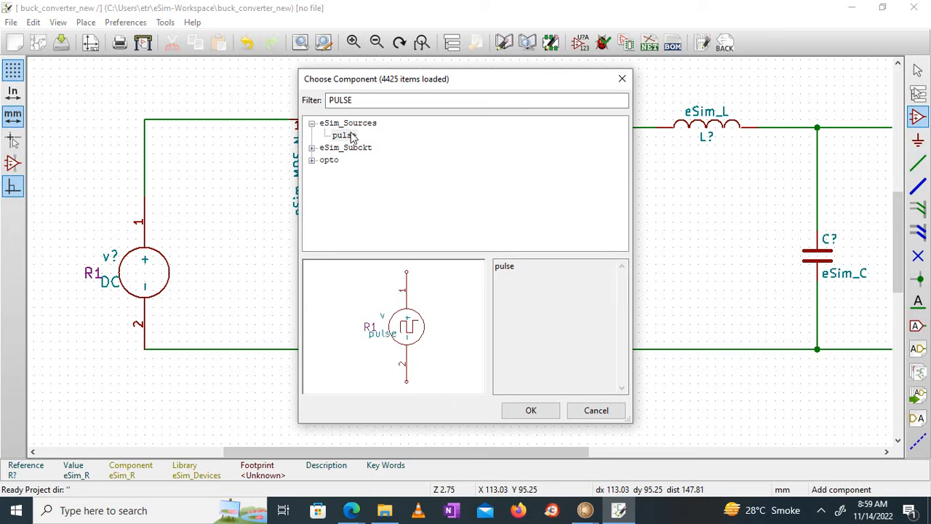
pyautogui.click(352, 136)
pyautogui.click(527, 410)
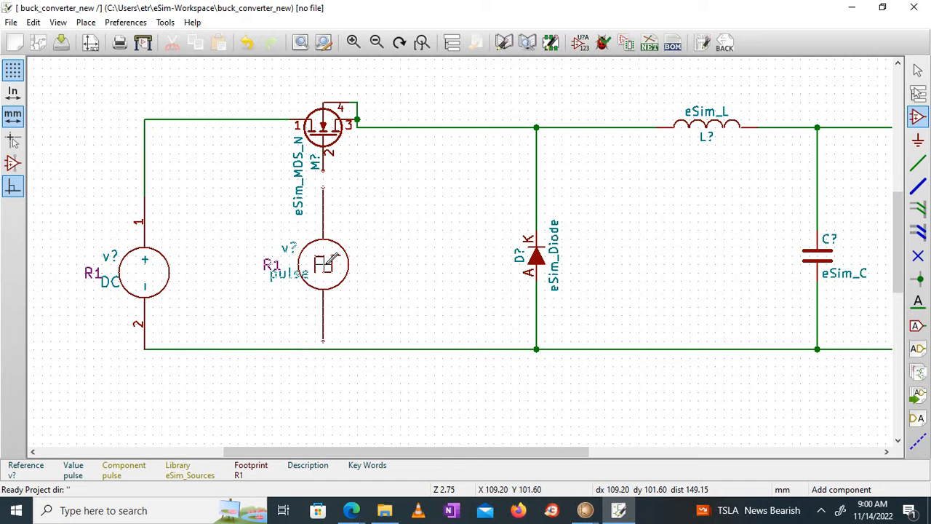
pyautogui.click(323, 264)
pyautogui.click(919, 164)
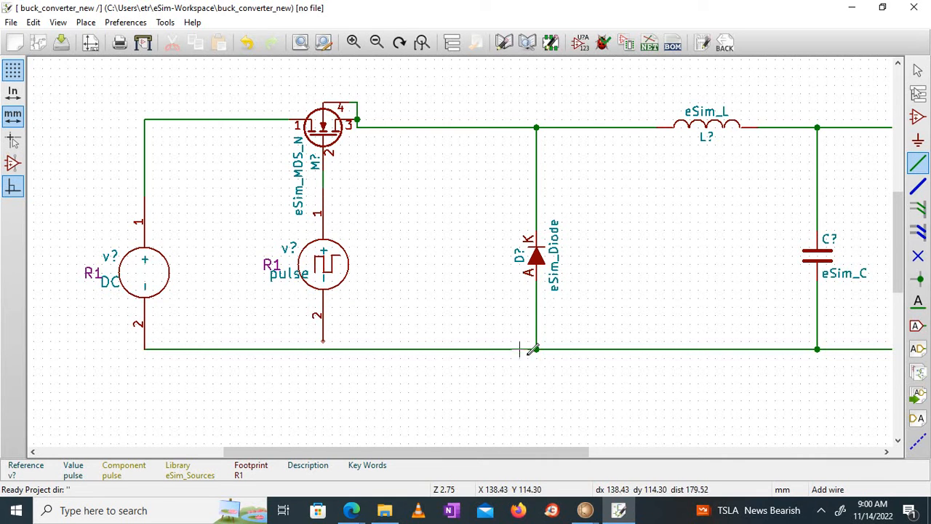
# Step: Place an eSim_GND ground symbol from eSim_Power just below the diode's junction with the return line
pyautogui.moveTo(487, 456); pyautogui.dragTo(500, 453)
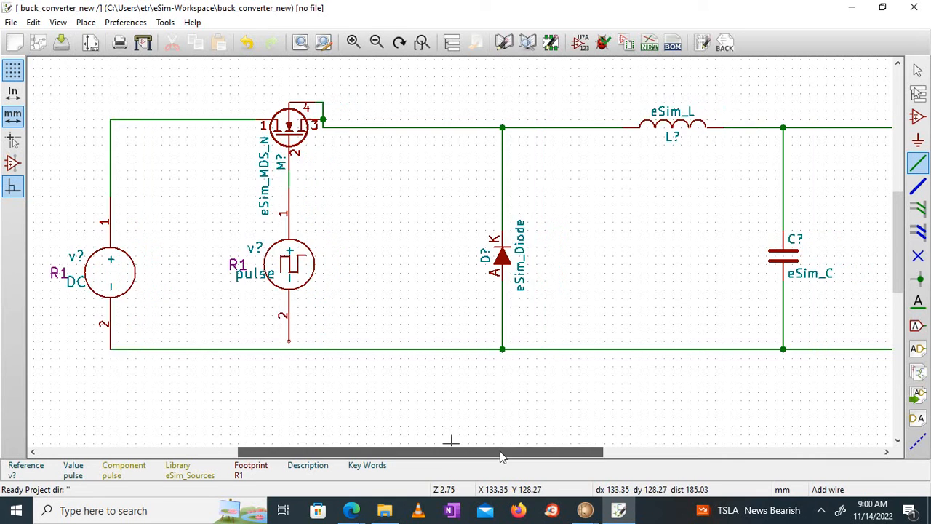
pyautogui.click(917, 119)
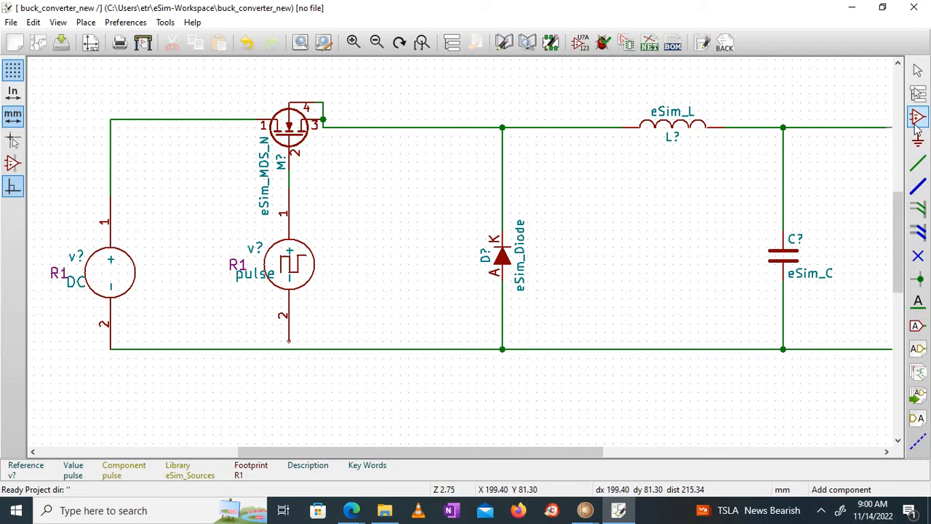
pyautogui.click(495, 380)
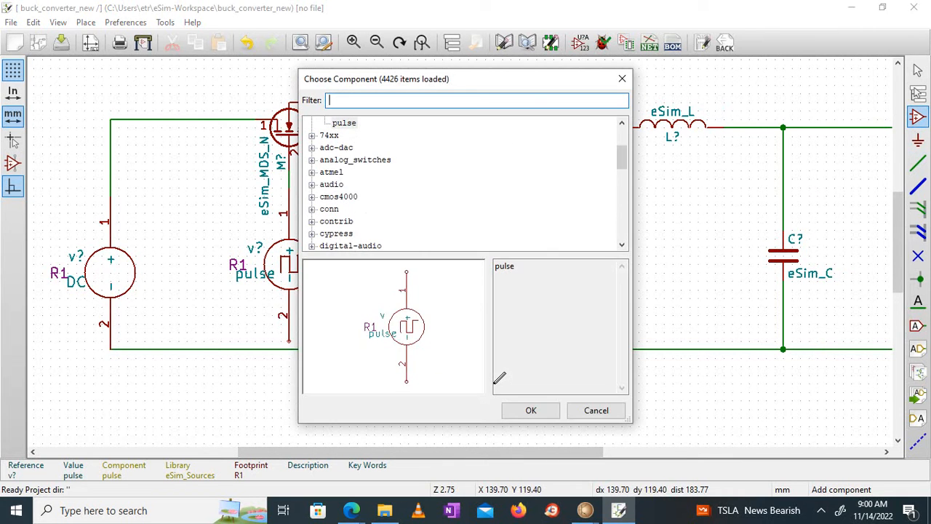
pyautogui.write('im_gnd')
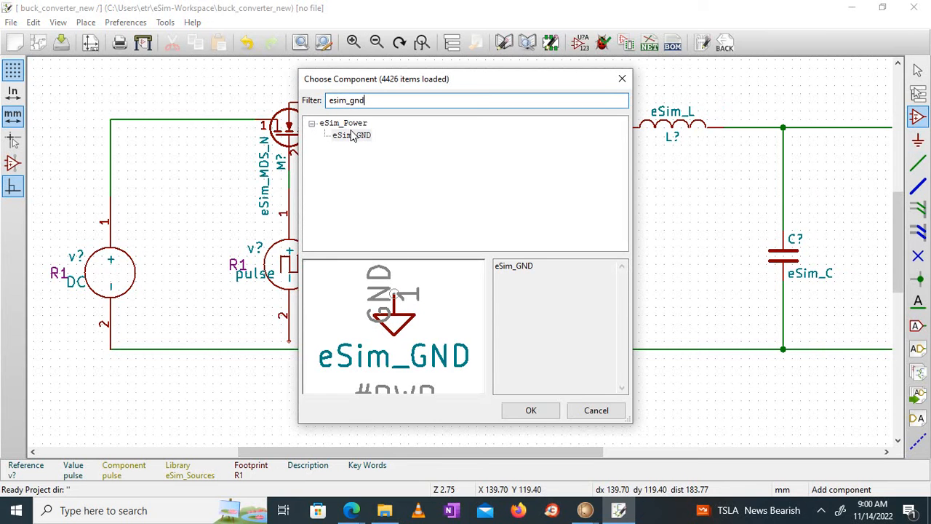
pyautogui.click(353, 136)
pyautogui.click(542, 410)
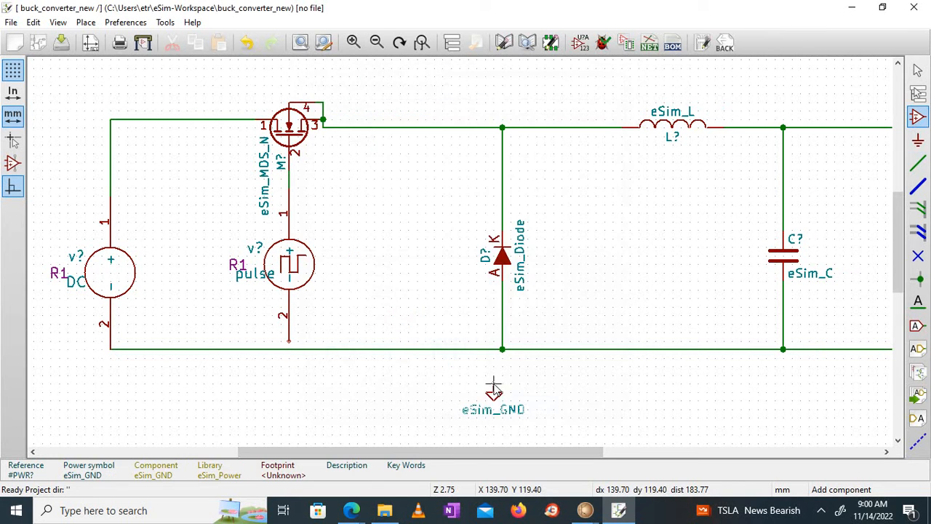
pyautogui.click(502, 382)
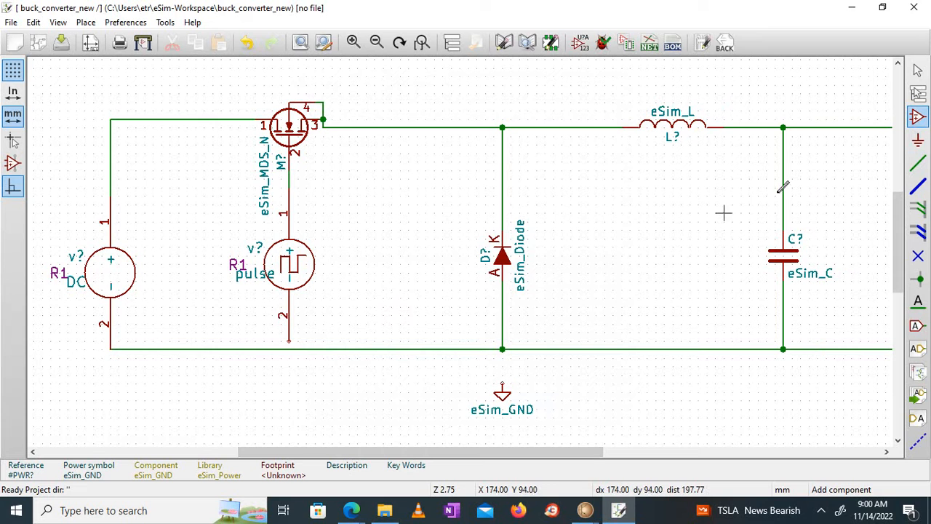
# Step: Wire the pulse source's lower pin to the return line, and the ground symbol to the junction below the diode
pyautogui.click(917, 163)
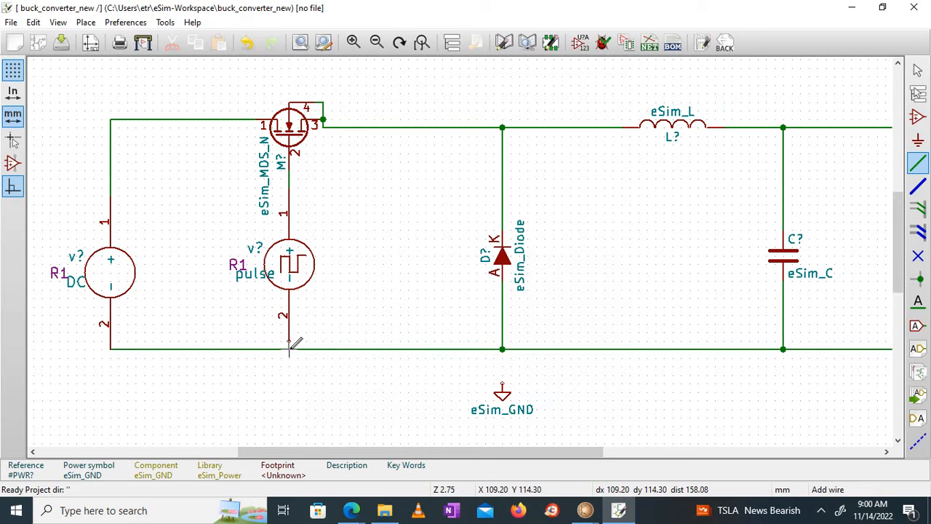
pyautogui.click(502, 383)
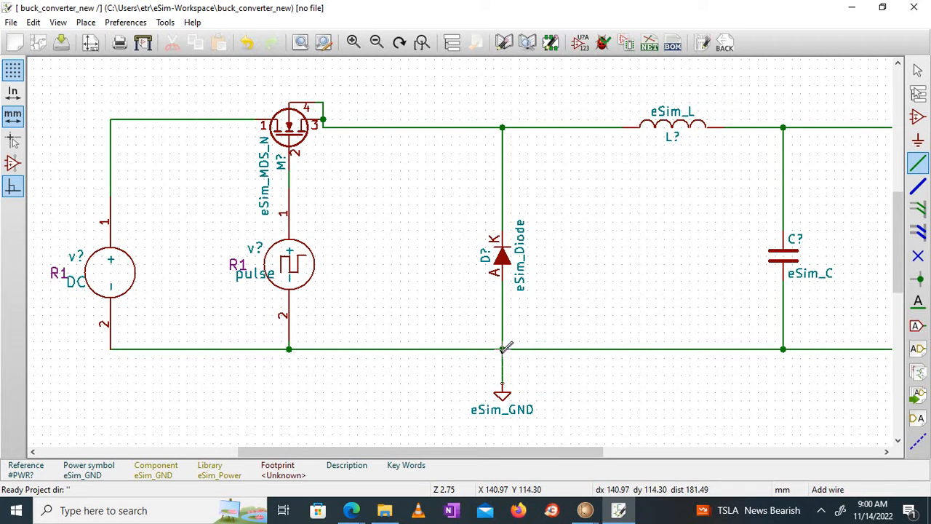
pyautogui.click(501, 349)
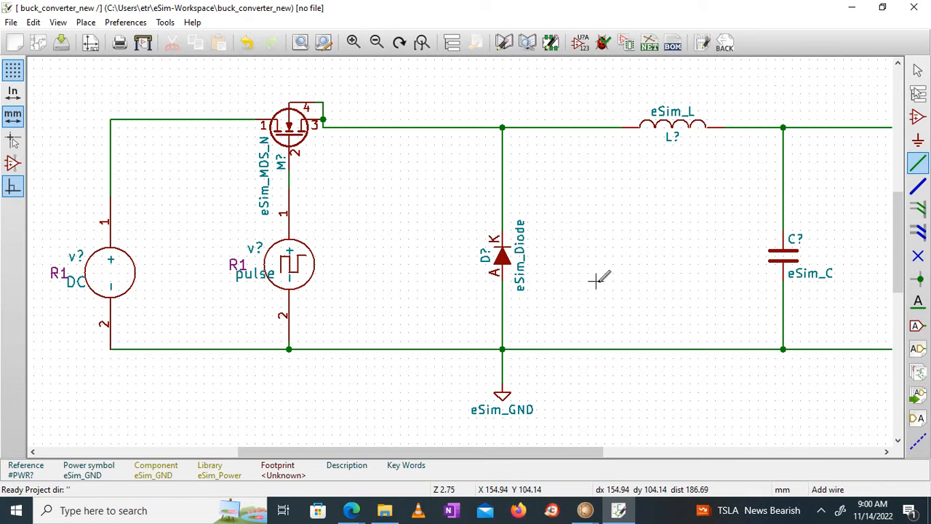
pyautogui.moveTo(475, 454)
pyautogui.mouseDown()
pyautogui.moveTo(500, 461)
pyautogui.moveTo(479, 466)
pyautogui.moveTo(509, 461)
pyautogui.moveTo(464, 461)
pyautogui.mouseUp()
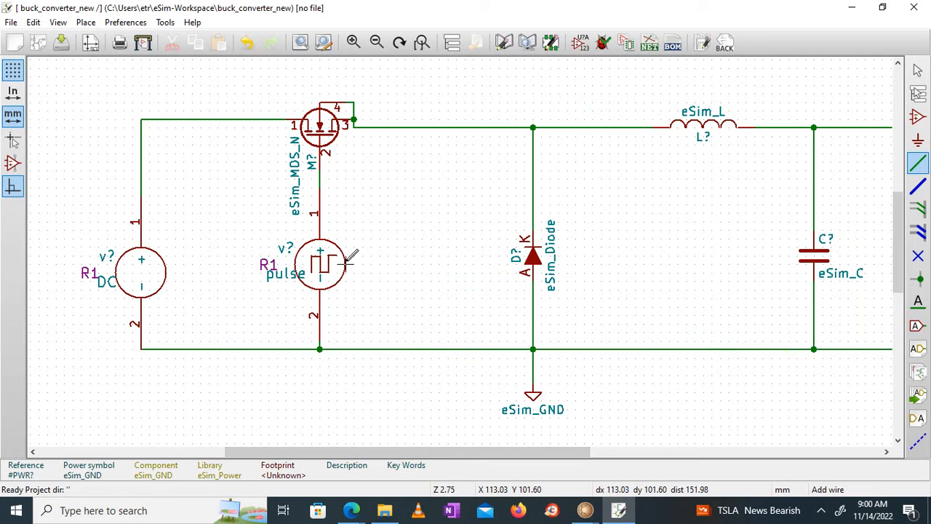
pyautogui.moveTo(520, 454); pyautogui.dragTo(594, 449)
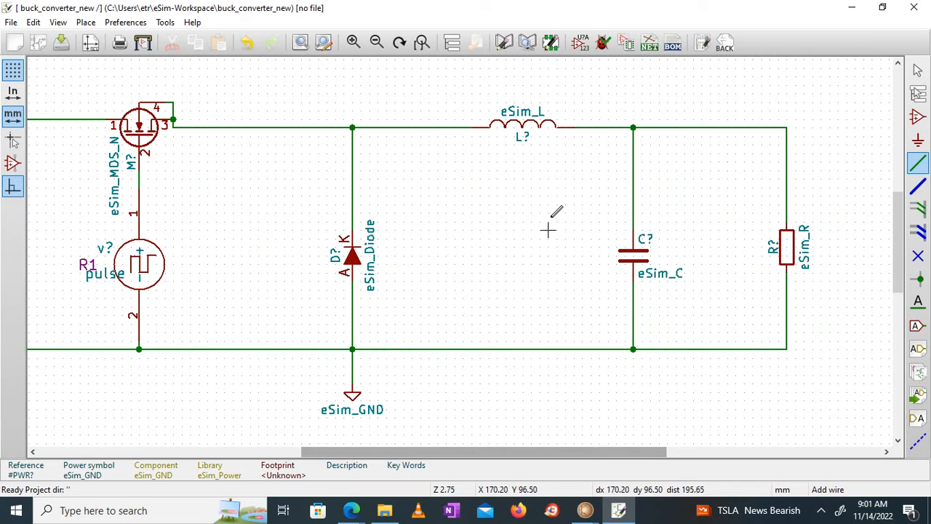
pyautogui.rightClick(524, 130)
pyautogui.press('Escape')
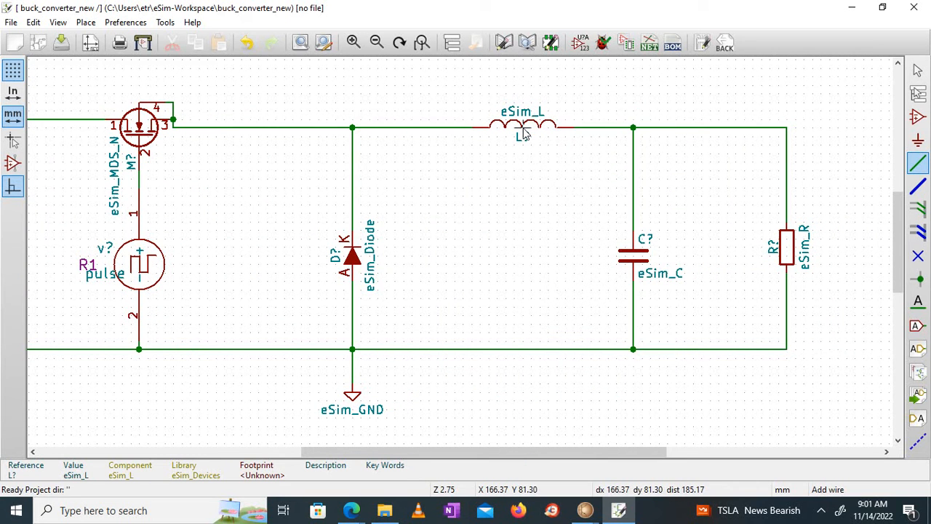
pyautogui.rightClick(525, 117)
pyautogui.press('Escape')
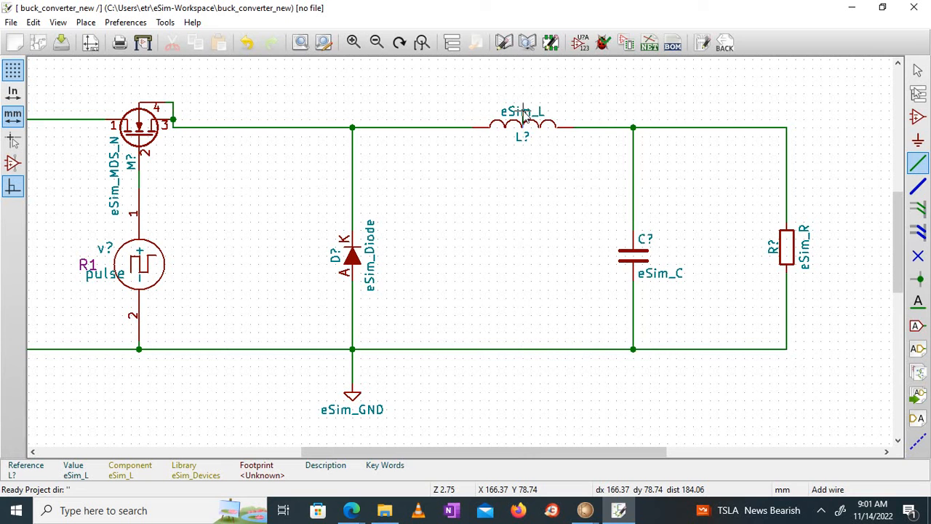
pyautogui.click(524, 117)
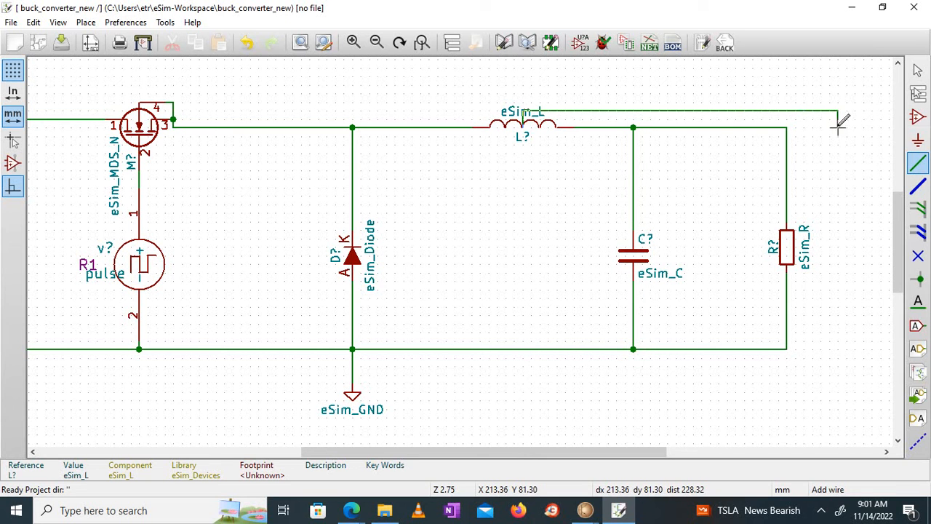
pyautogui.rightClick(838, 126)
pyautogui.click(844, 139)
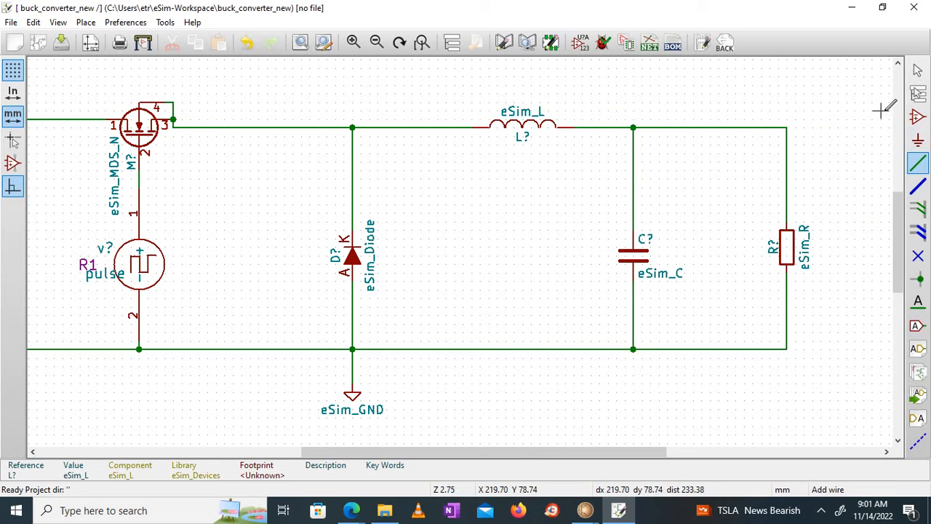
# Step: Leave wire drawing and set the inductor's value to 1.5m
pyautogui.click(917, 70)
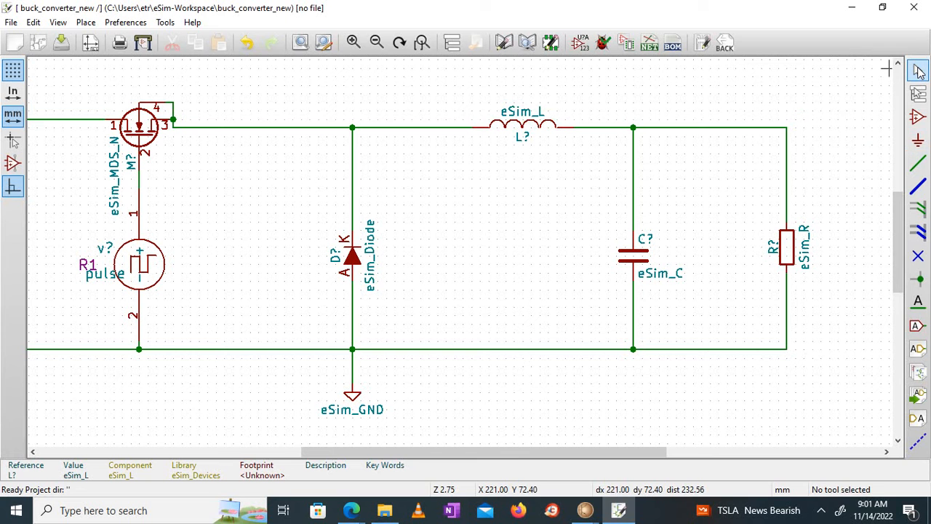
pyautogui.rightClick(517, 115)
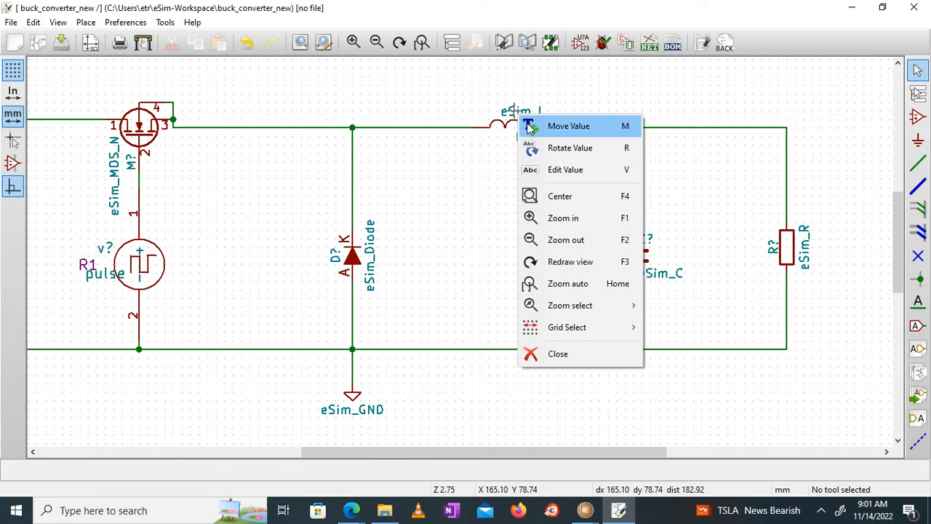
pyautogui.click(546, 169)
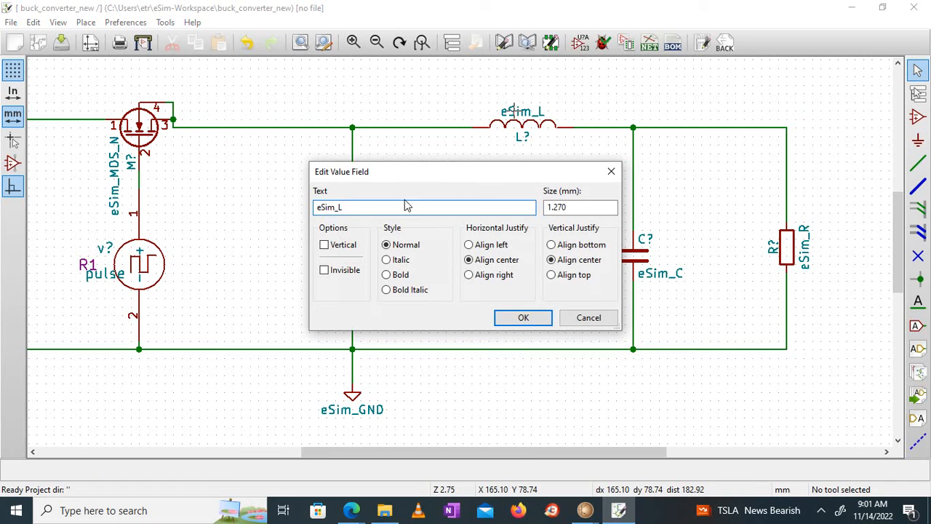
pyautogui.moveTo(396, 211); pyautogui.dragTo(204, 192)
pyautogui.press('BackSpace')
pyautogui.press('Return')
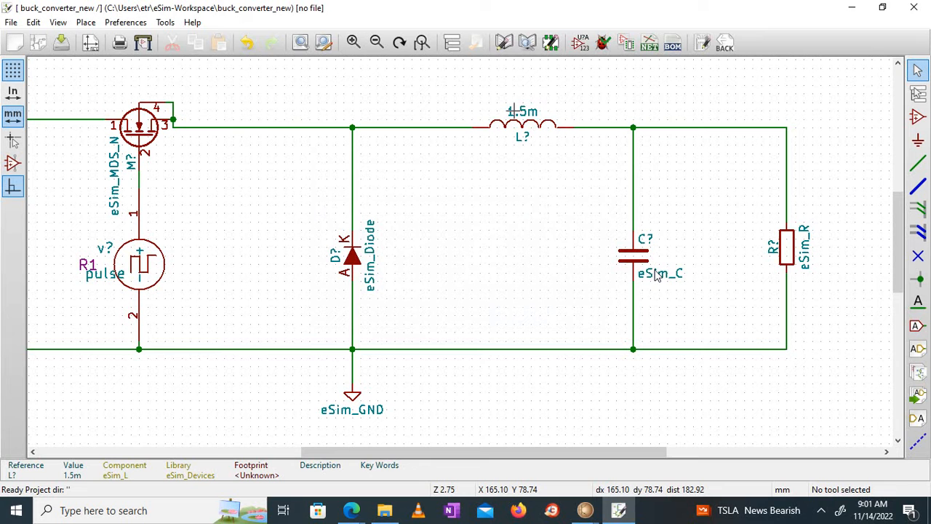
# Step: Check the buck converter circuit in the PDF handout, and set the capacitor's value to 10u in the schematic
pyautogui.click(585, 510)
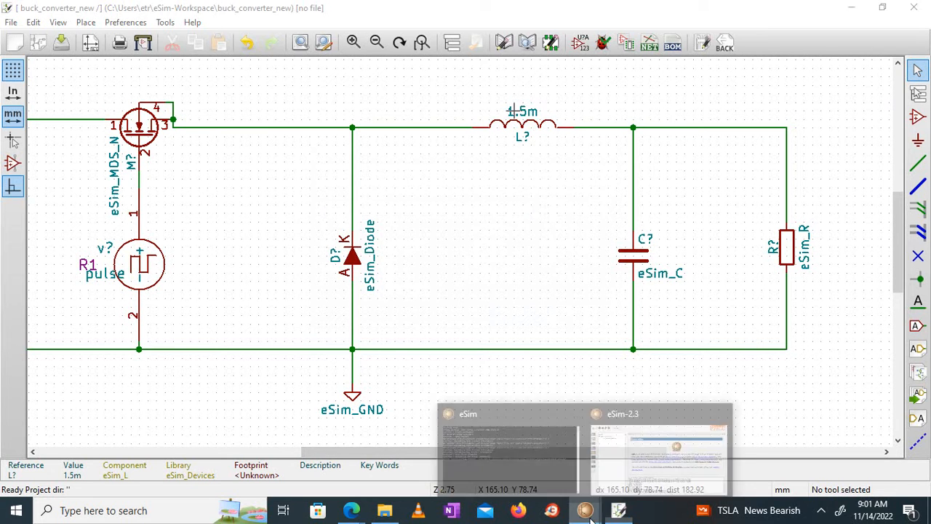
pyautogui.moveTo(351, 510)
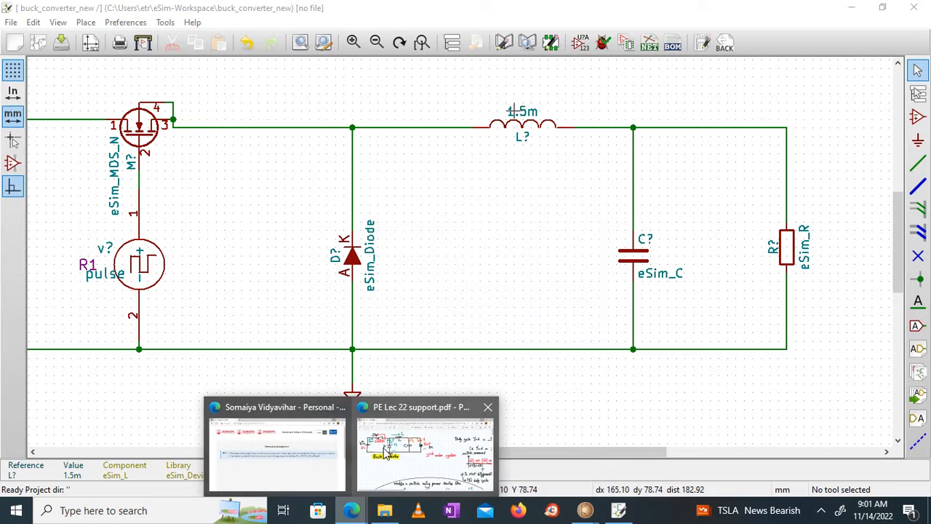
pyautogui.click(385, 452)
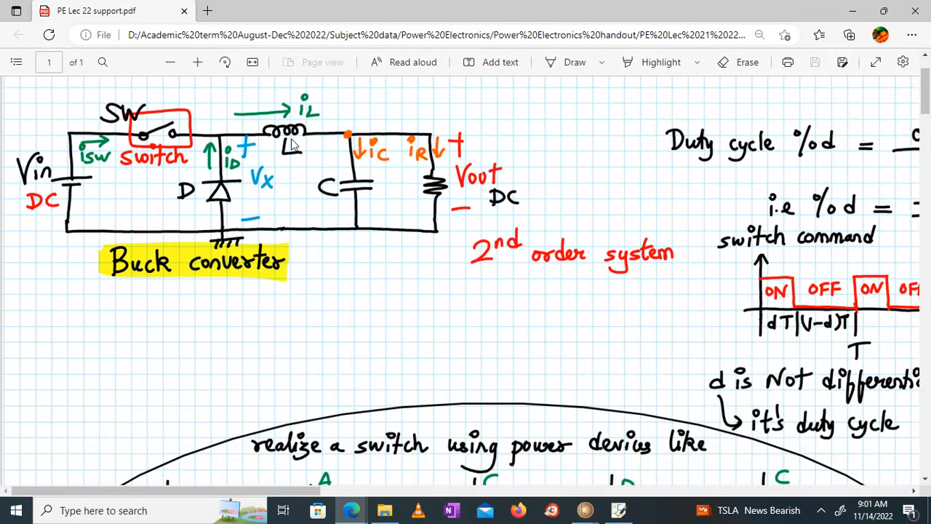
pyautogui.click(852, 11)
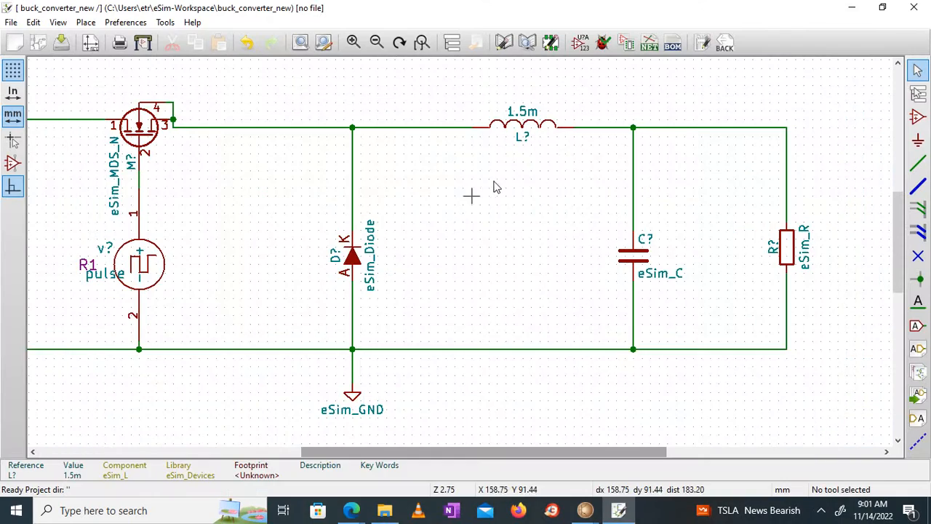
pyautogui.rightClick(647, 278)
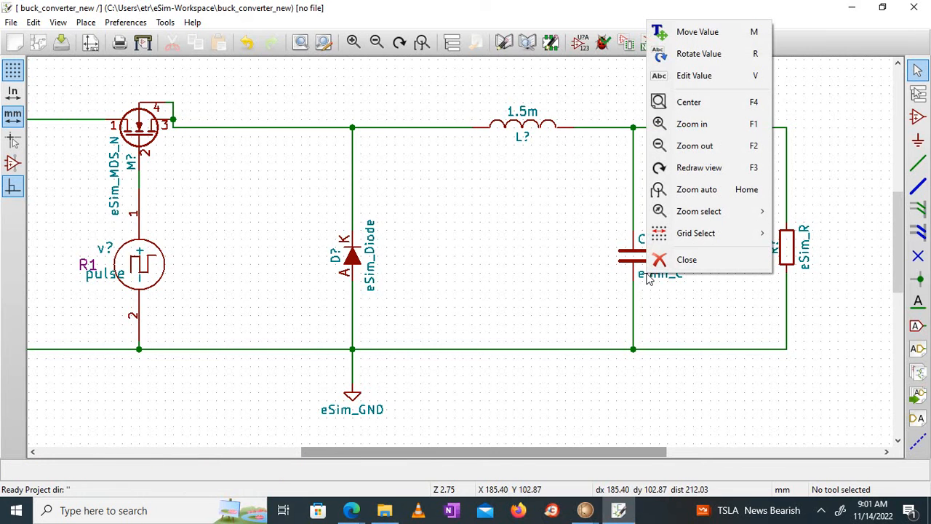
pyautogui.click(706, 77)
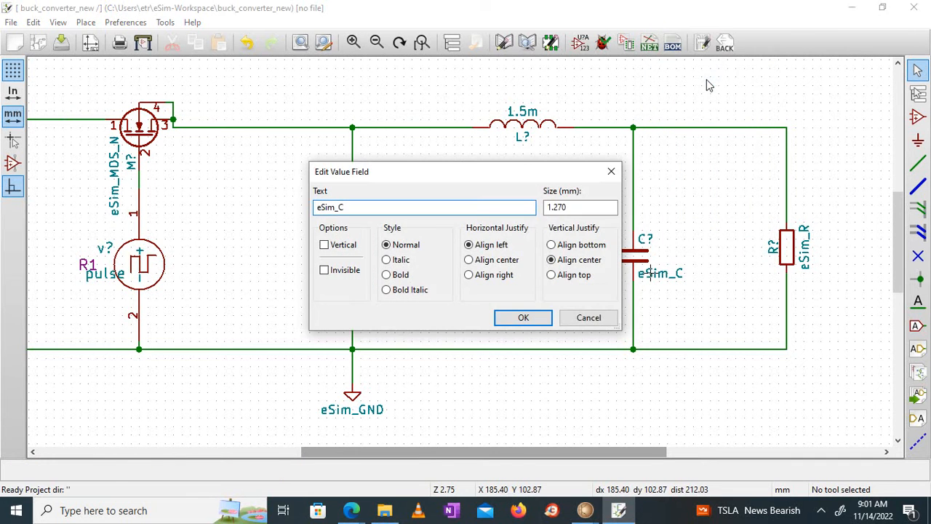
pyautogui.click(405, 208)
pyautogui.write('10u')
pyautogui.press('Return')
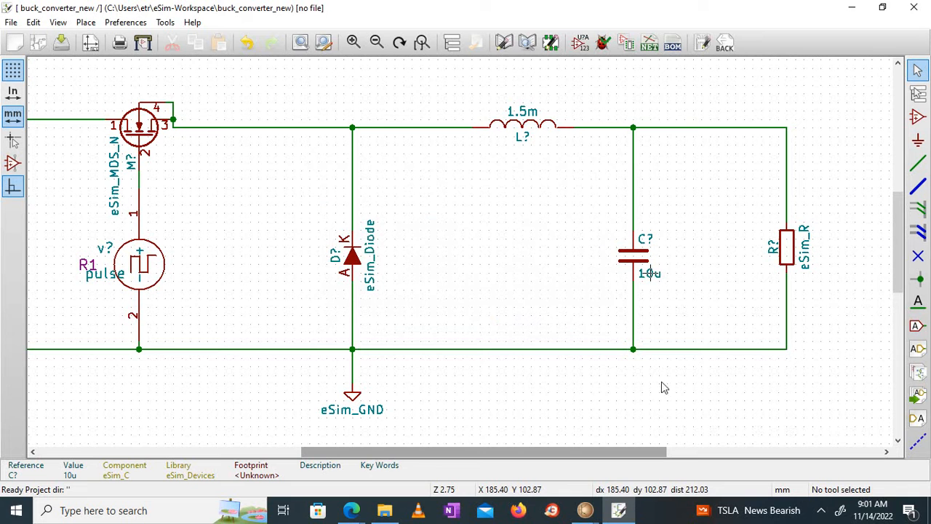
# Step: Recheck the circuit in the PDF handout, set the load resistor's value to 500 and save the schematic
pyautogui.click(352, 511)
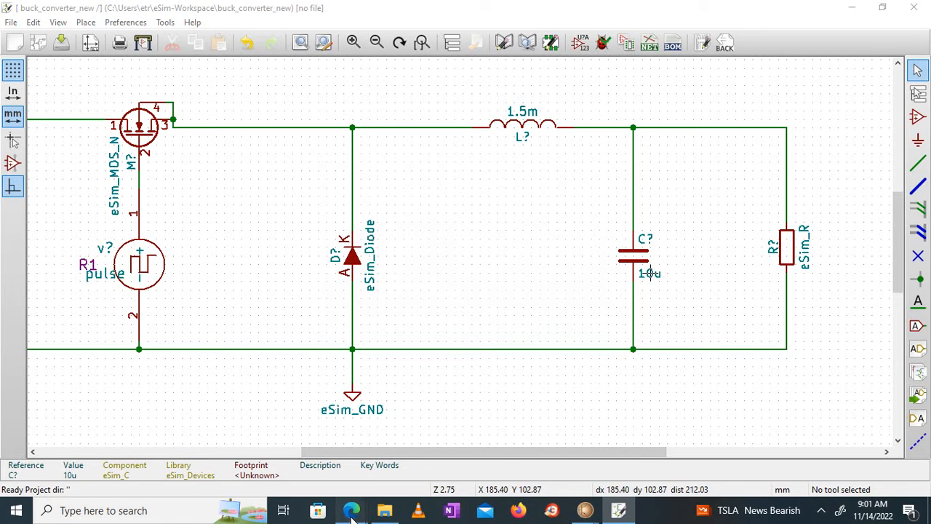
pyautogui.click(385, 459)
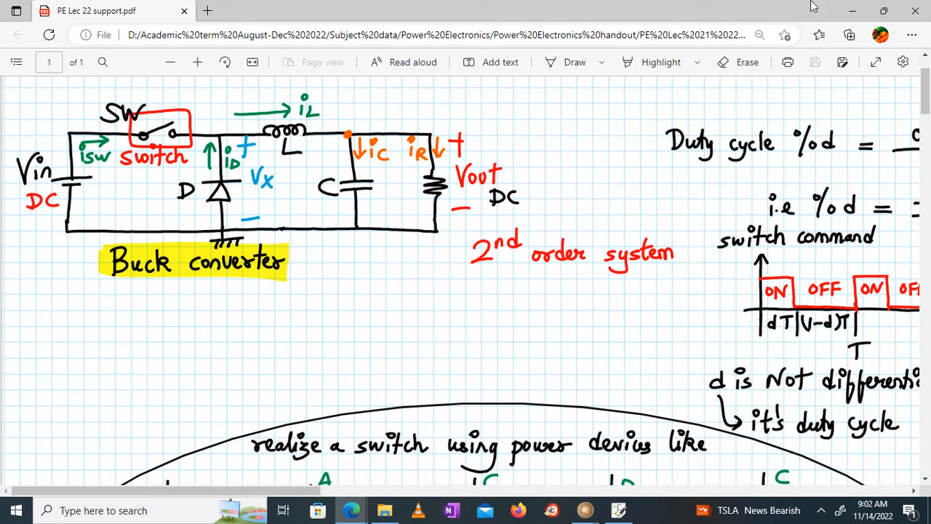
pyautogui.click(852, 11)
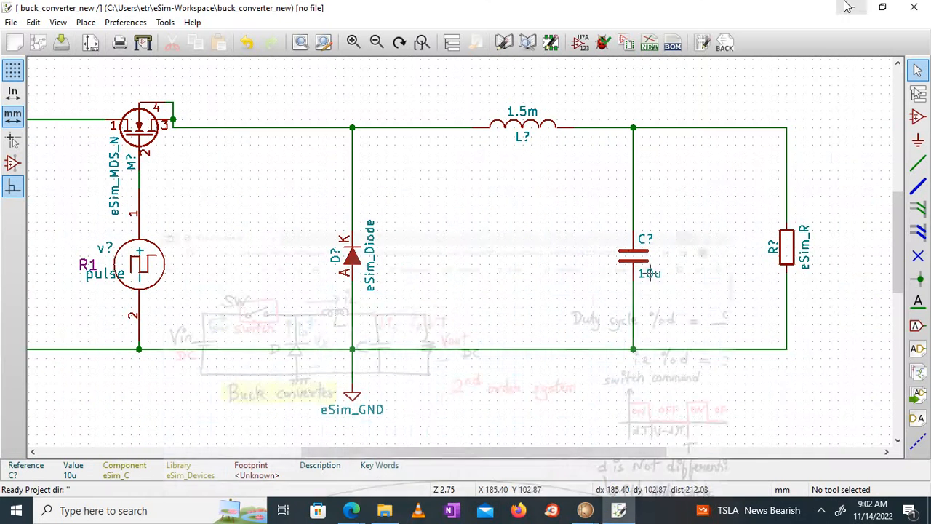
pyautogui.rightClick(801, 244)
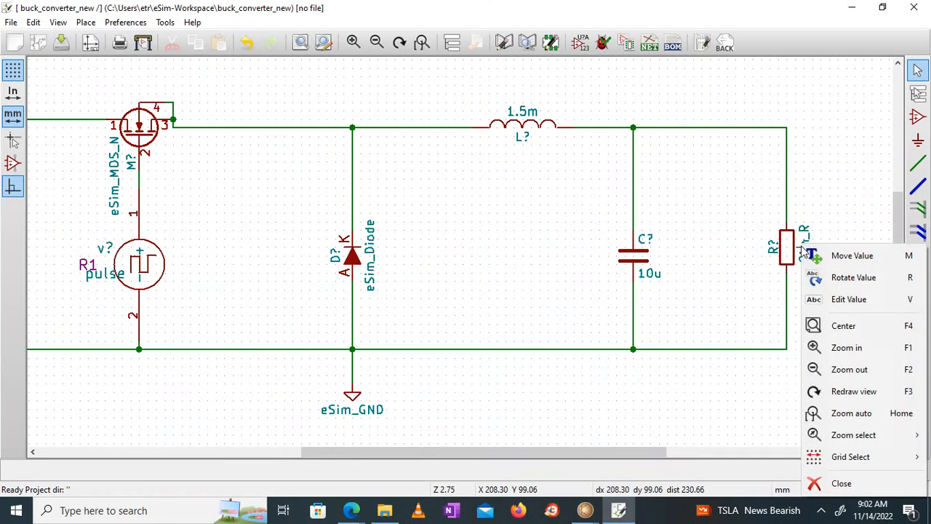
pyautogui.click(838, 300)
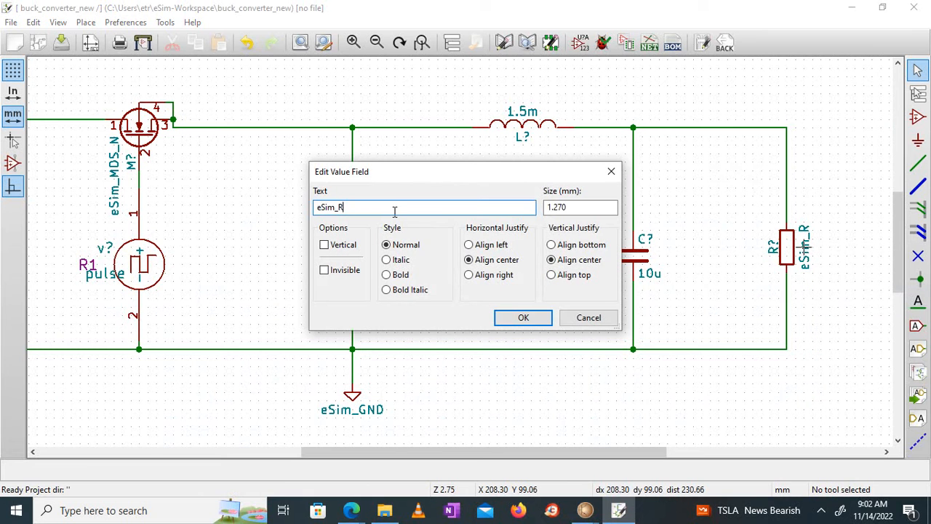
pyautogui.press('BackSpace')
pyautogui.press('BackSpace')
pyautogui.press('BackSpace')
pyautogui.press('BackSpace')
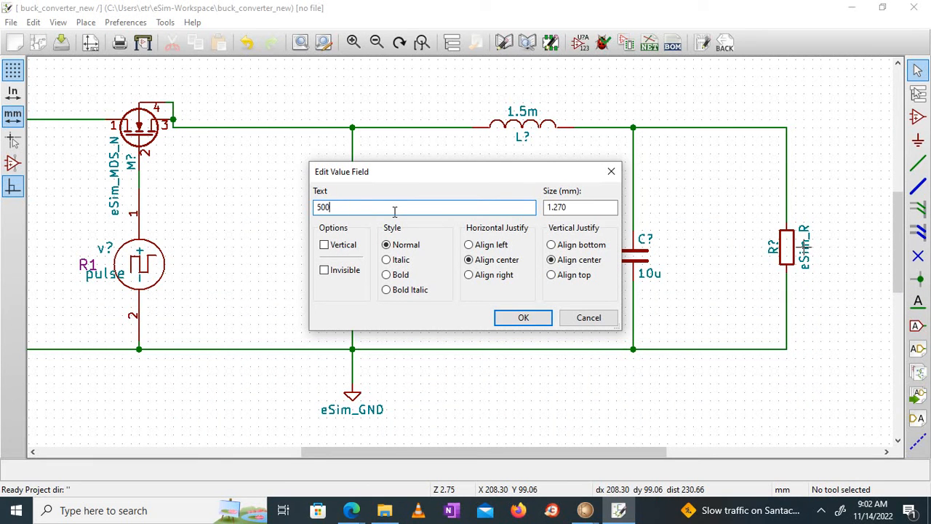
pyautogui.press('Return')
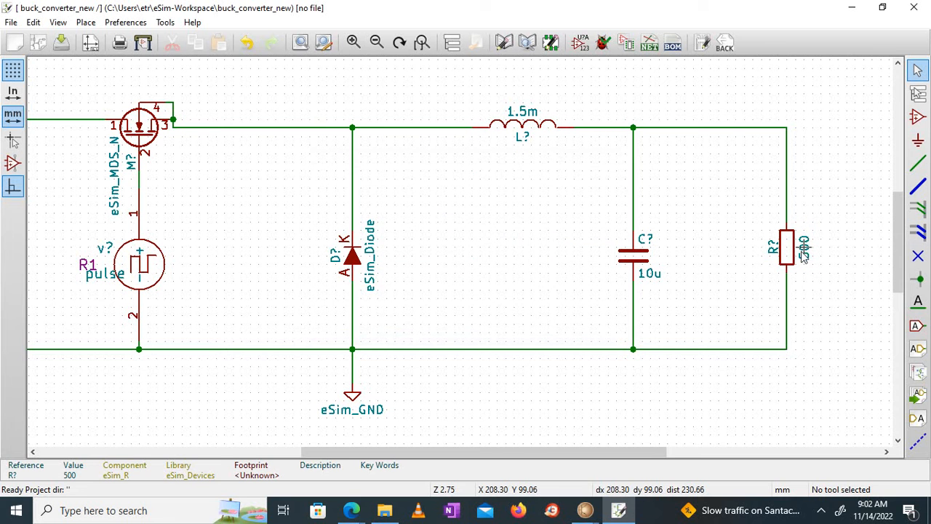
pyautogui.moveTo(899, 242); pyautogui.dragTo(899, 234)
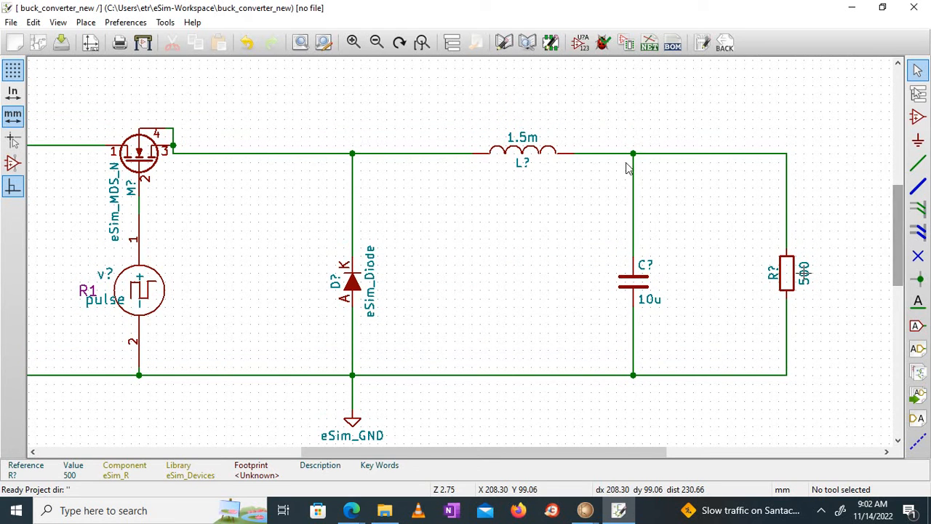
pyautogui.click(61, 41)
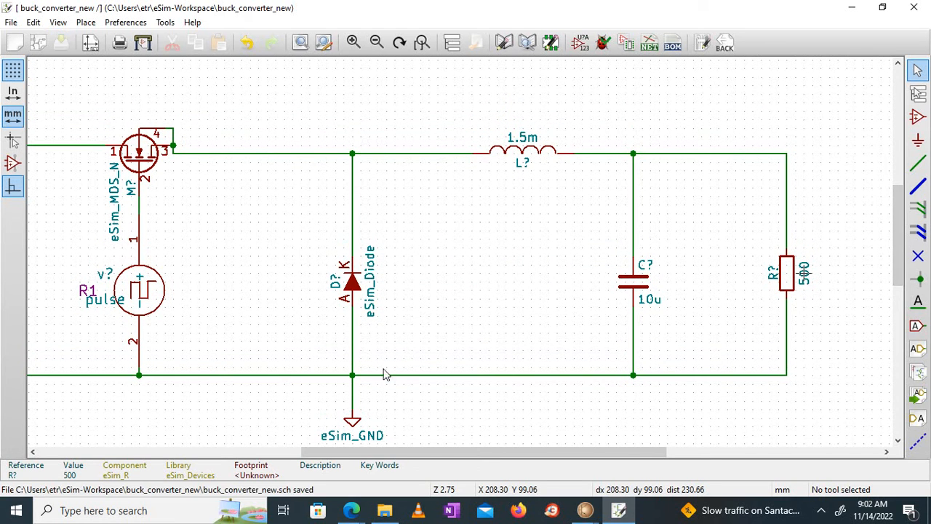
# Step: Check the PDF handout and place a right-oriented input global label named "in" beside the wire above the DC source
pyautogui.moveTo(332, 448); pyautogui.dragTo(250, 461)
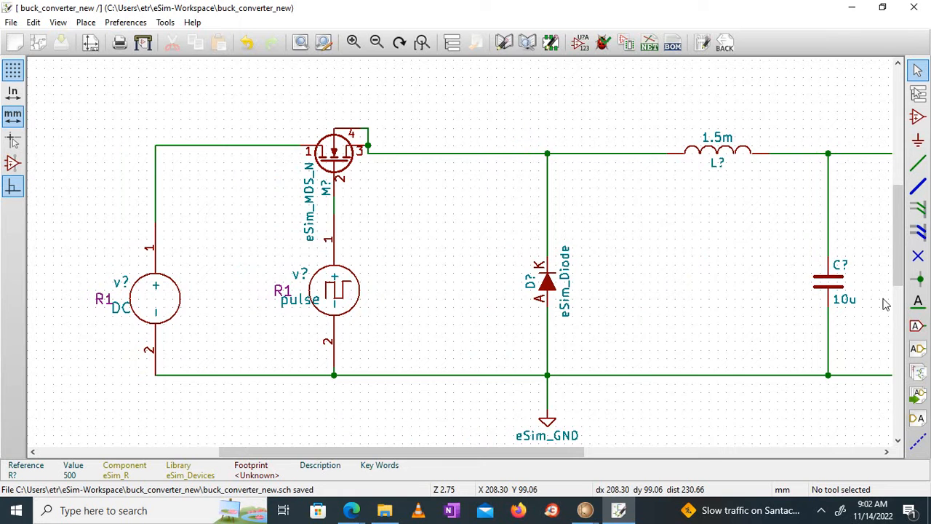
pyautogui.click(915, 328)
pyautogui.click(915, 329)
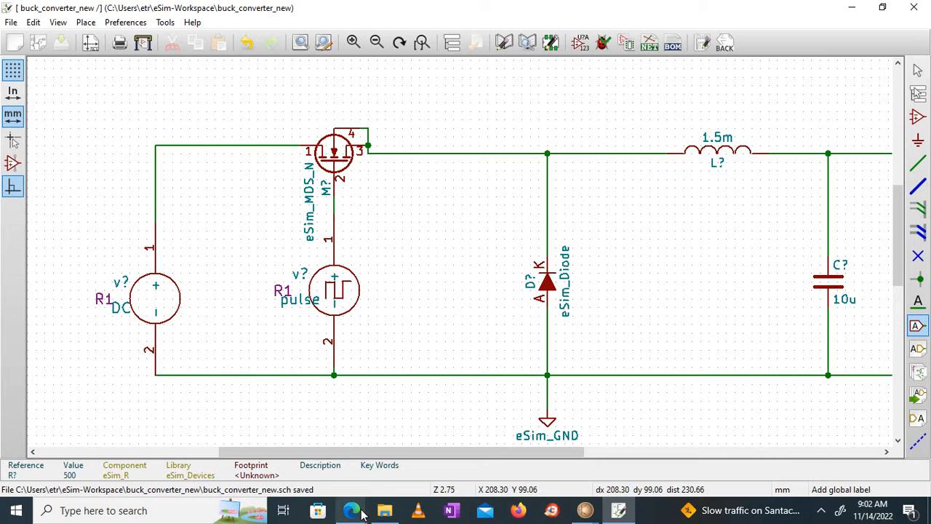
pyautogui.moveTo(363, 514)
pyautogui.click(404, 471)
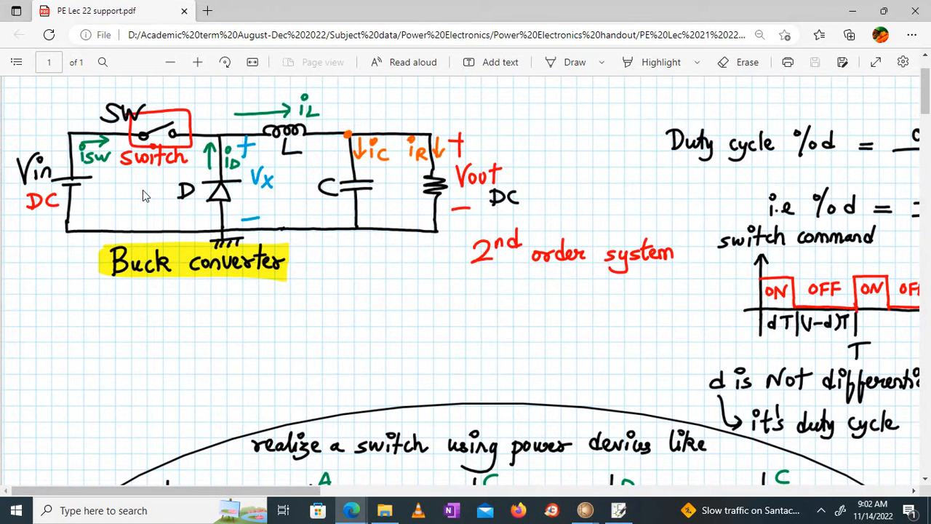
pyautogui.click(853, 11)
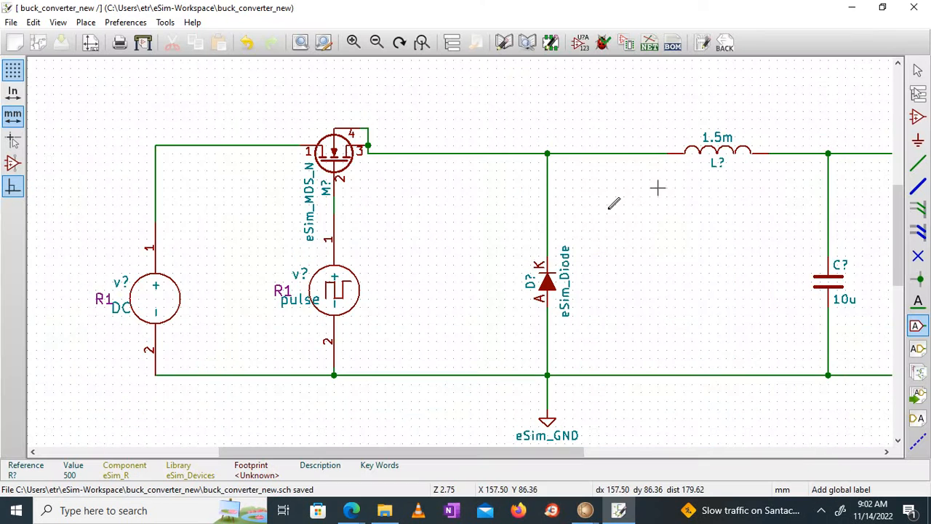
pyautogui.click(95, 195)
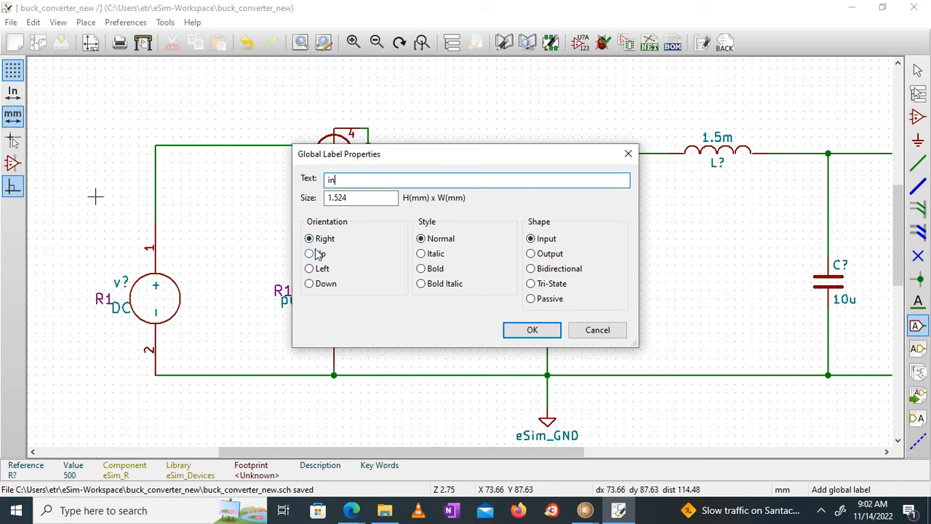
pyautogui.click(531, 331)
pyautogui.press('F4')
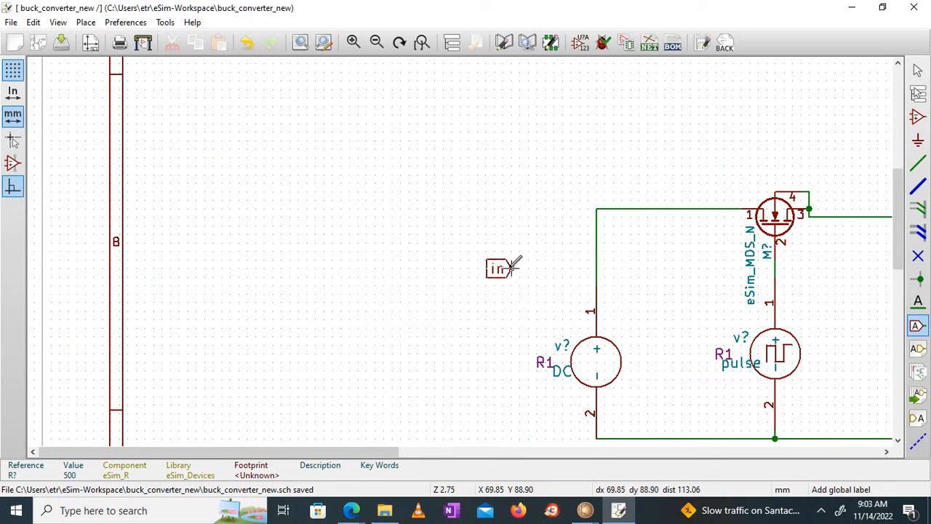
pyautogui.click(519, 268)
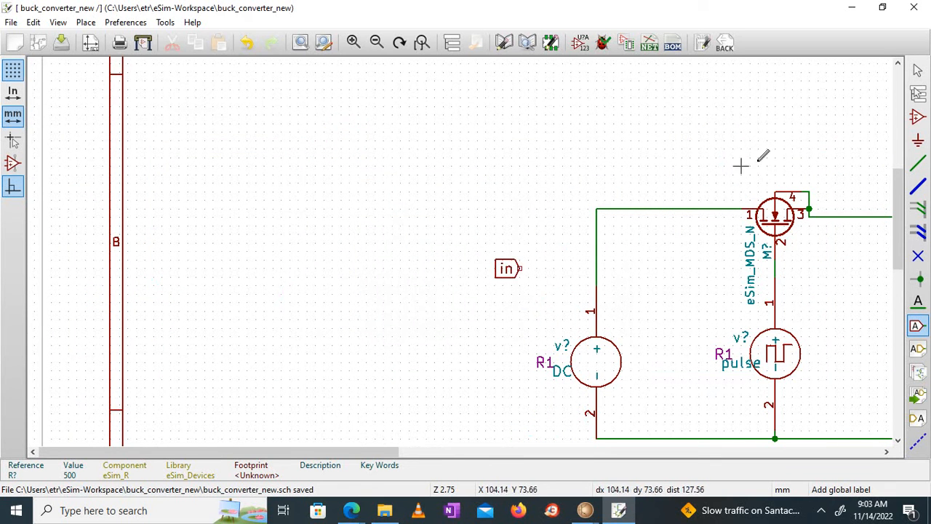
# Step: Wire the "in" label straight to the vertical wire above the DC source, undoing the first uneven connection
pyautogui.click(918, 164)
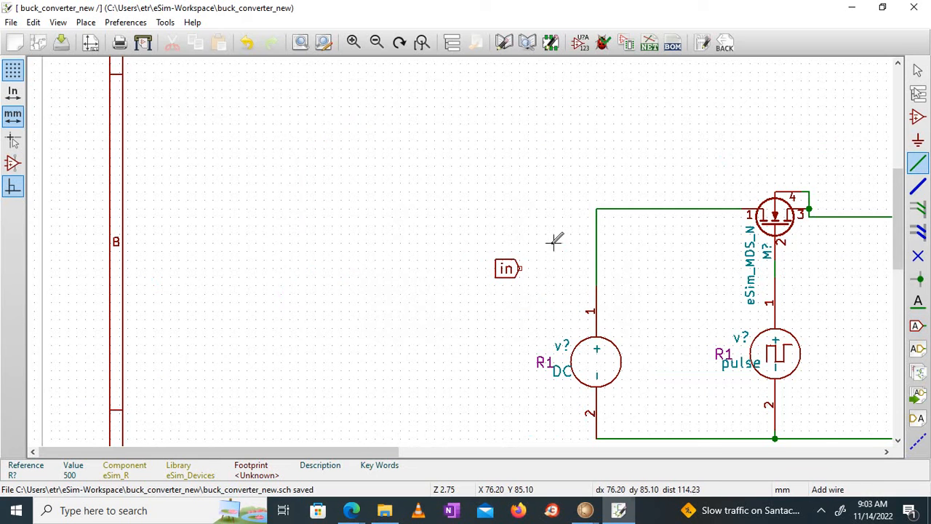
pyautogui.click(522, 268)
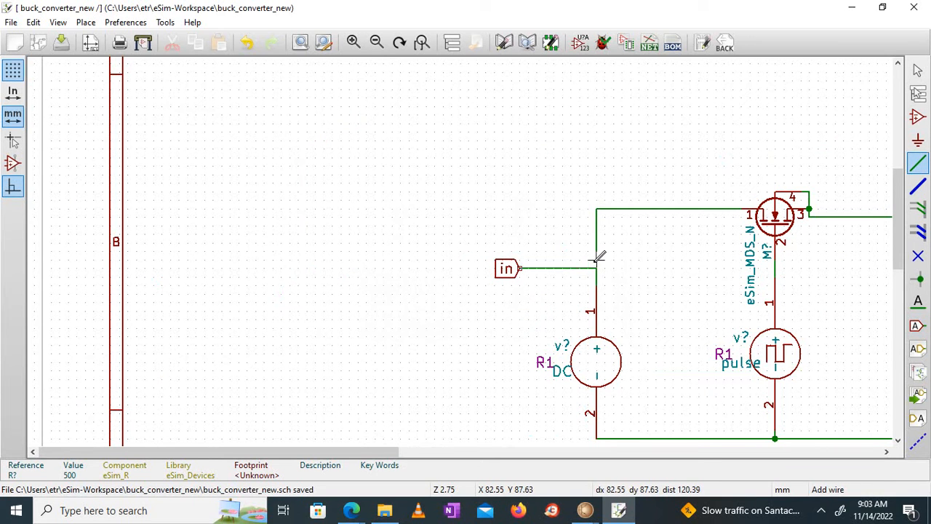
pyautogui.click(597, 260)
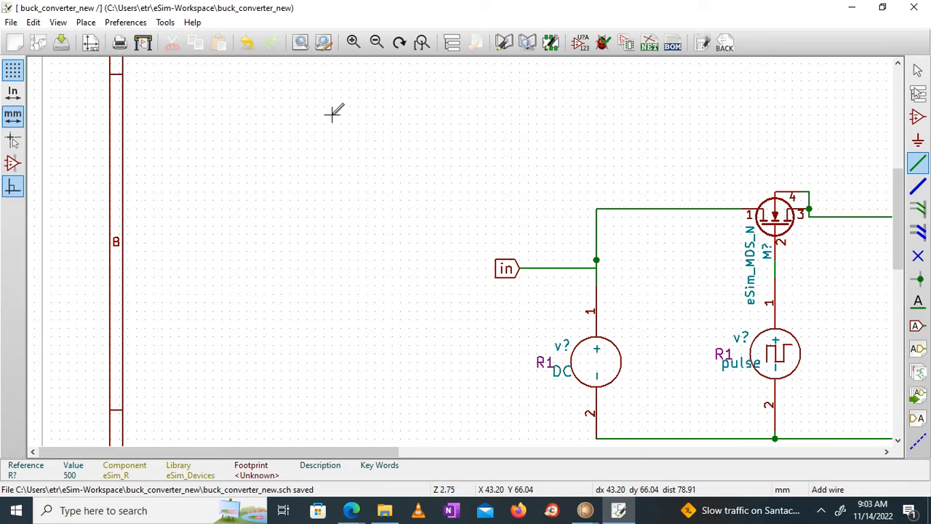
pyautogui.click(245, 41)
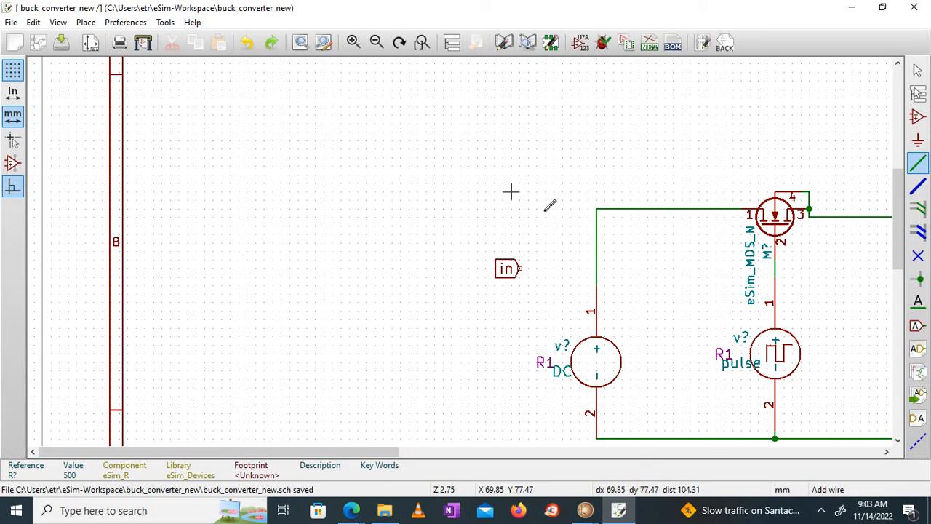
pyautogui.click(521, 269)
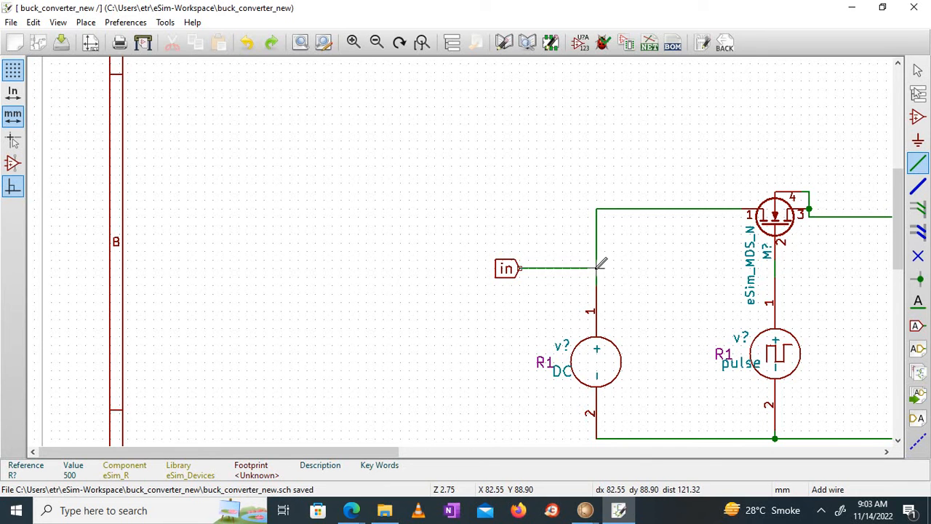
pyautogui.click(596, 267)
# Step: Place a right-oriented input global label named "Vsw" beside the wire between the transistor's pin 2 and the pulse source
pyautogui.moveTo(364, 451); pyautogui.dragTo(473, 451)
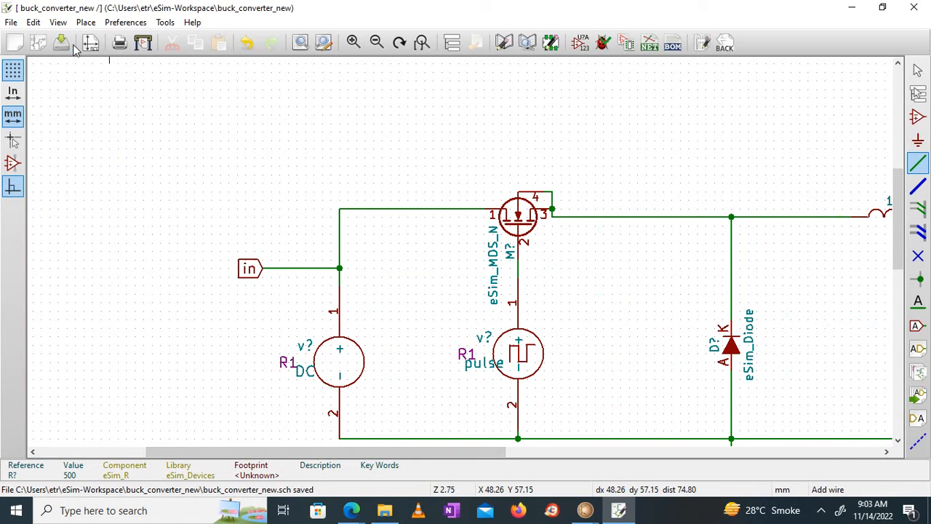
pyautogui.moveTo(415, 451); pyautogui.dragTo(504, 454)
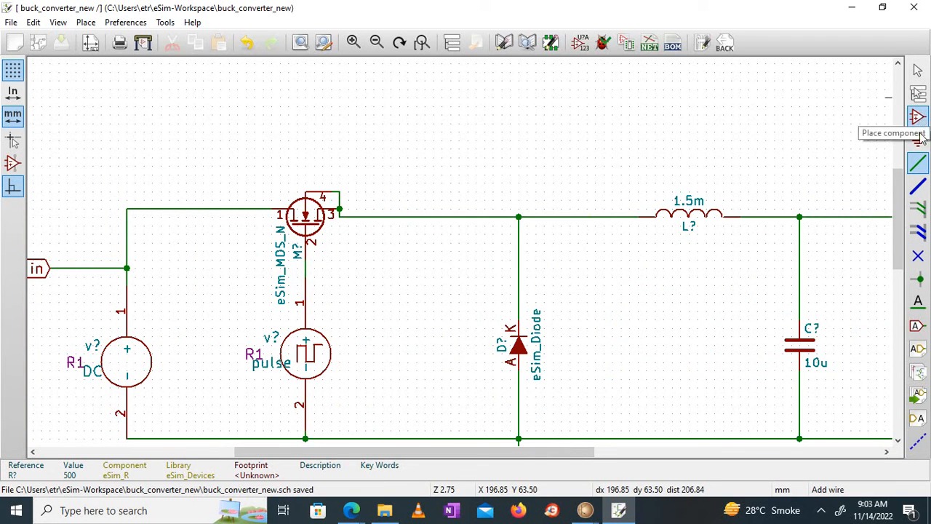
pyautogui.click(916, 325)
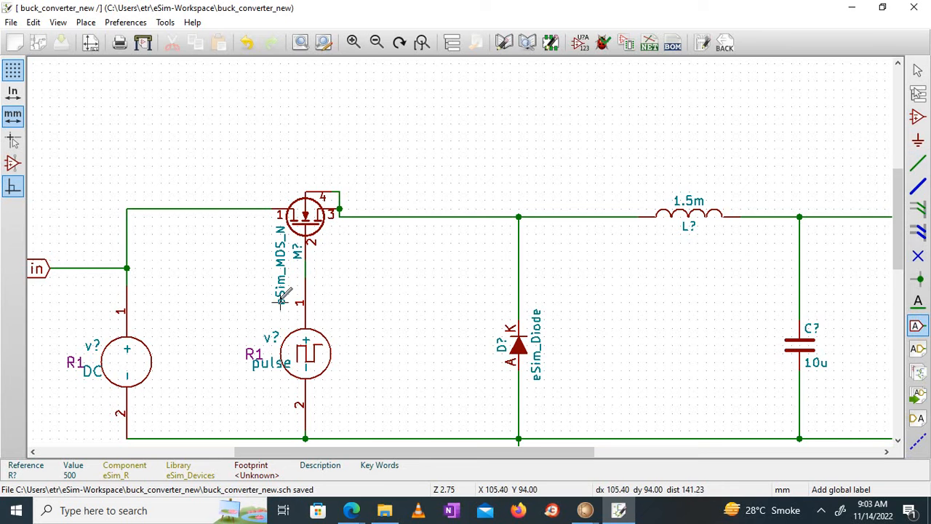
pyautogui.click(211, 274)
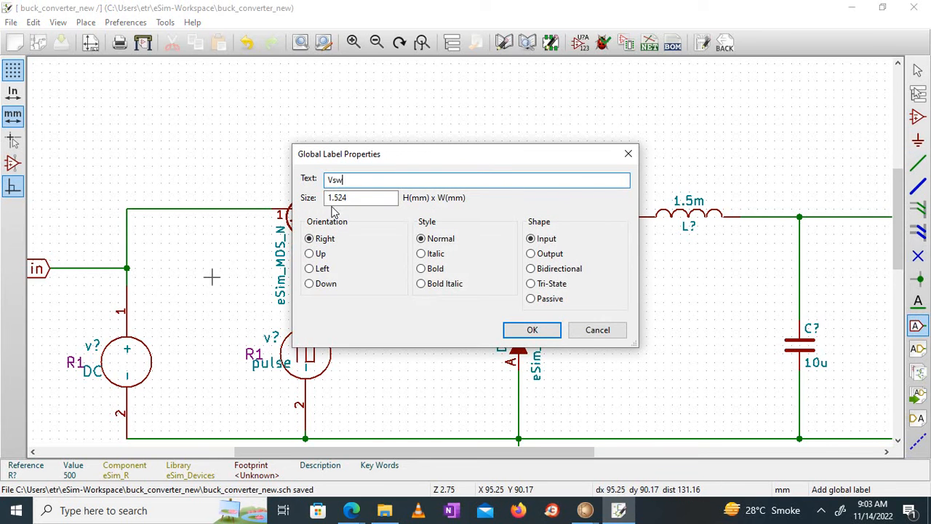
pyautogui.click(532, 329)
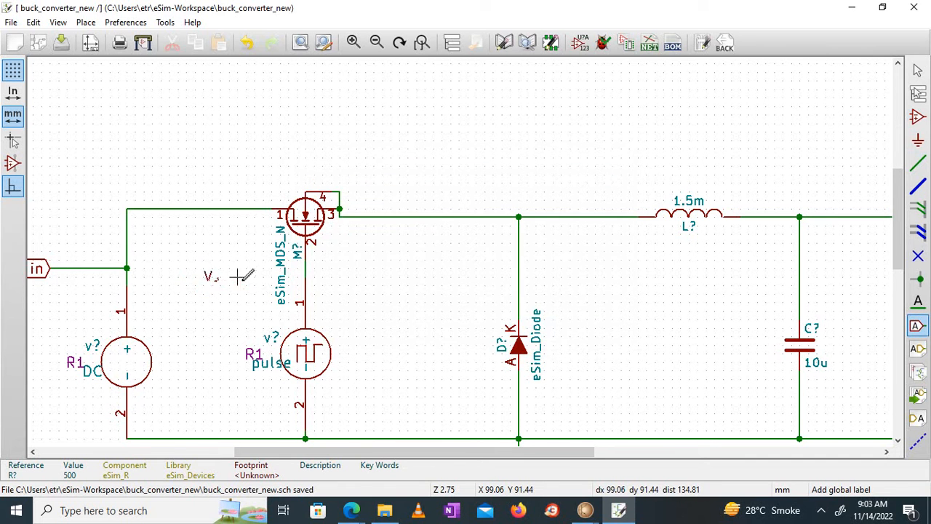
pyautogui.click(248, 274)
# Step: Wire the "Vsw" label to the vertical wire between the transistor's pin 2 and the pulse source
pyautogui.click(918, 164)
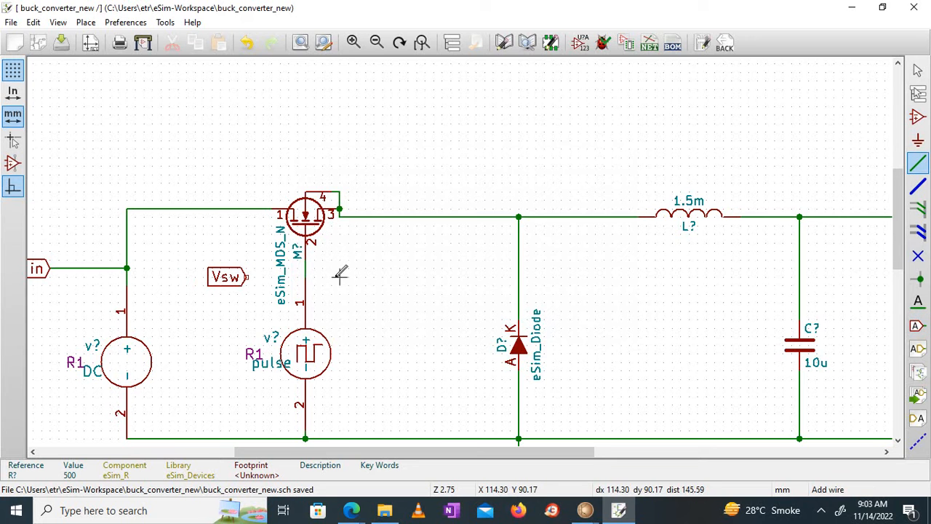
pyautogui.click(305, 268)
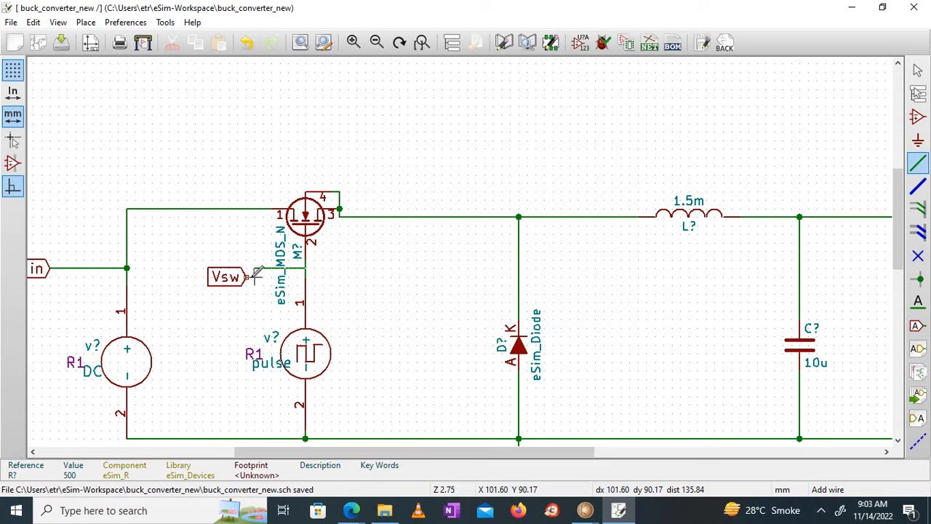
pyautogui.press('Escape')
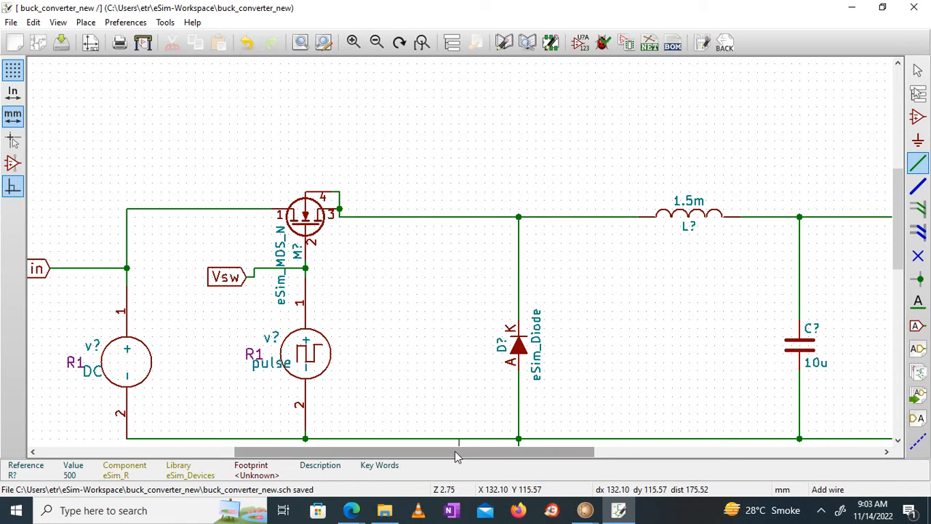
# Step: Place a left-oriented output global label named "out" beside the vertical wire above the load resistor
pyautogui.moveTo(457, 456); pyautogui.dragTo(615, 436)
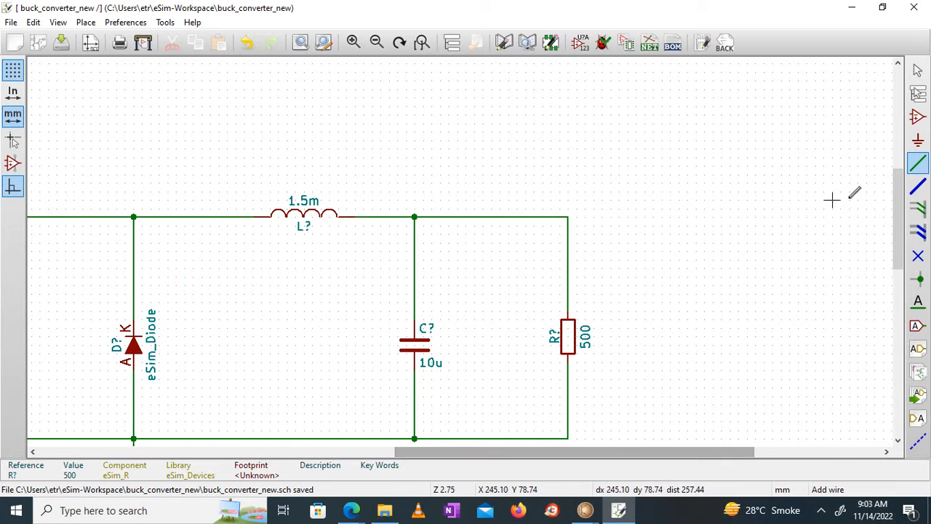
pyautogui.click(918, 325)
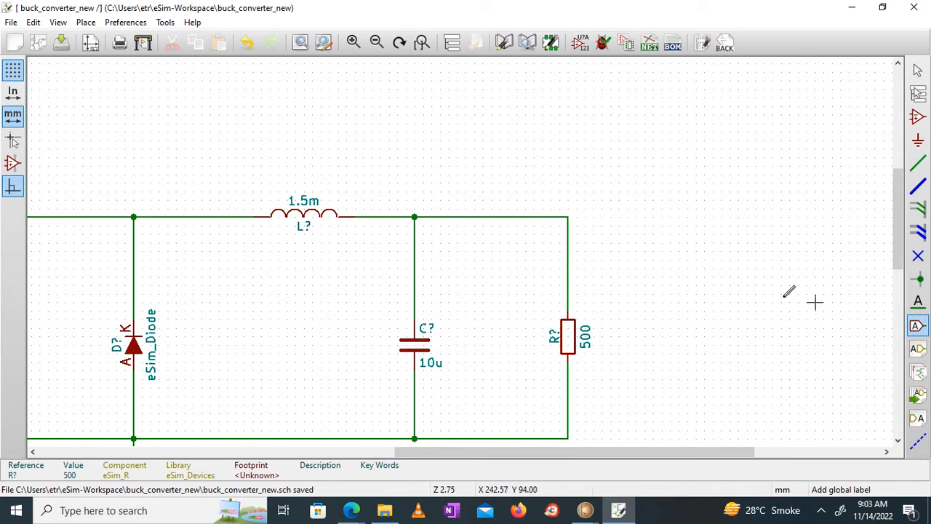
pyautogui.click(611, 256)
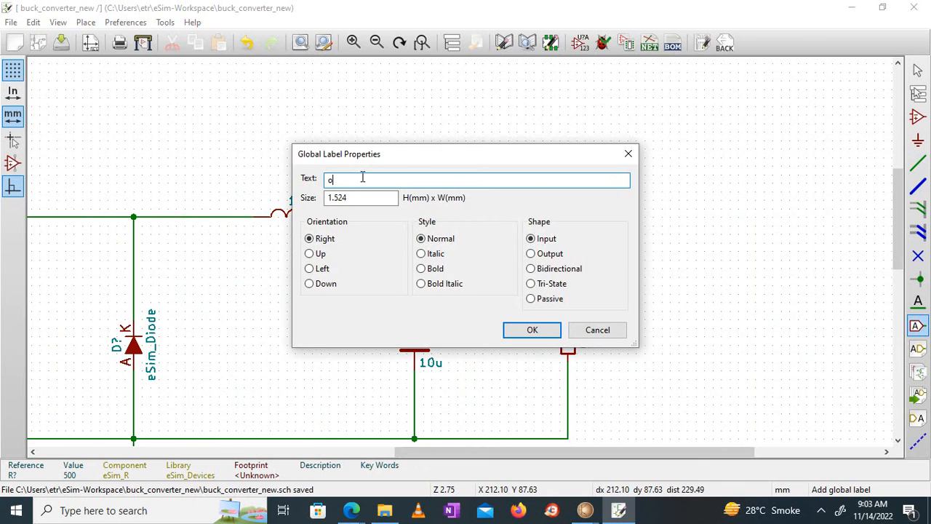
pyautogui.click(535, 254)
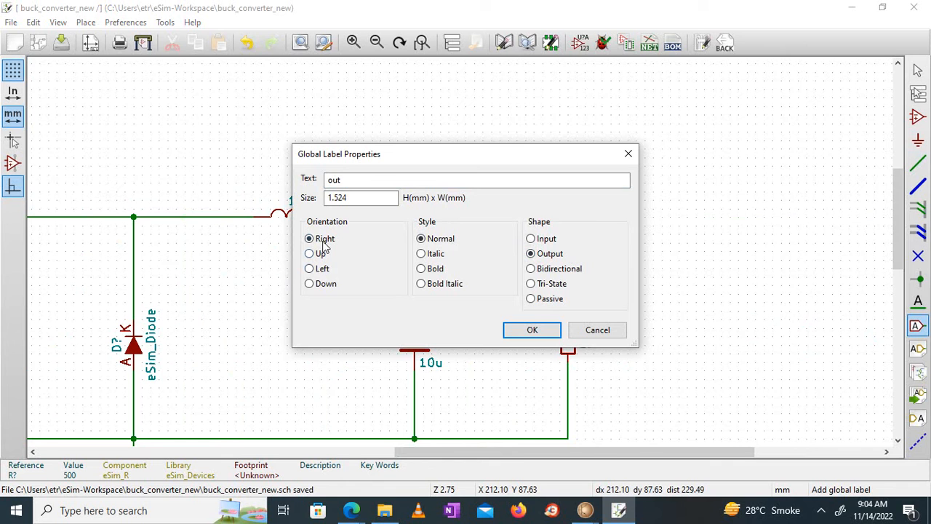
pyautogui.click(320, 270)
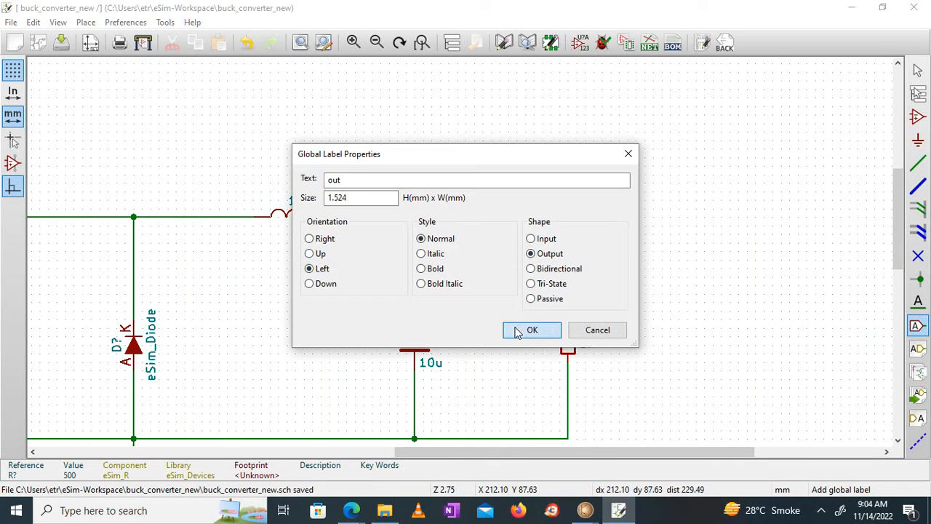
pyautogui.click(532, 329)
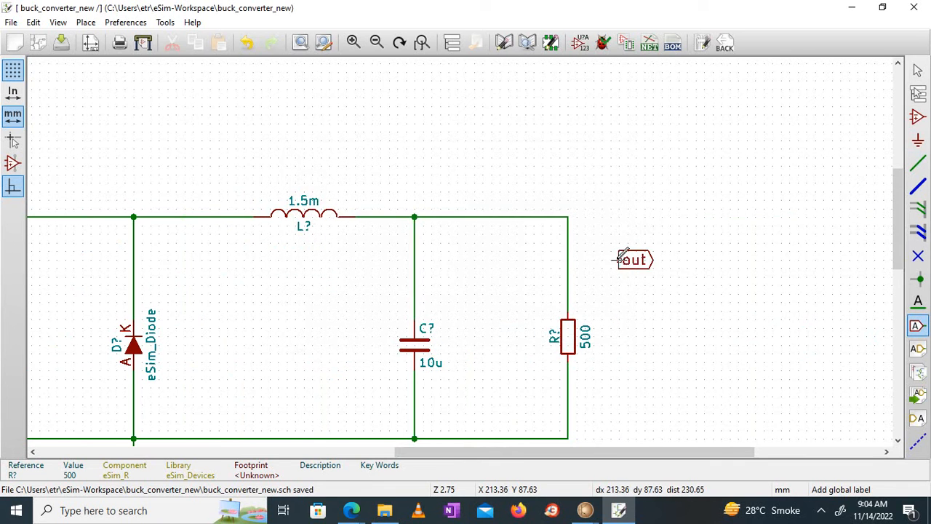
pyautogui.click(623, 254)
# Step: Wire the "out" label straight to the vertical wire above the load resistor and save the schematic
pyautogui.click(918, 164)
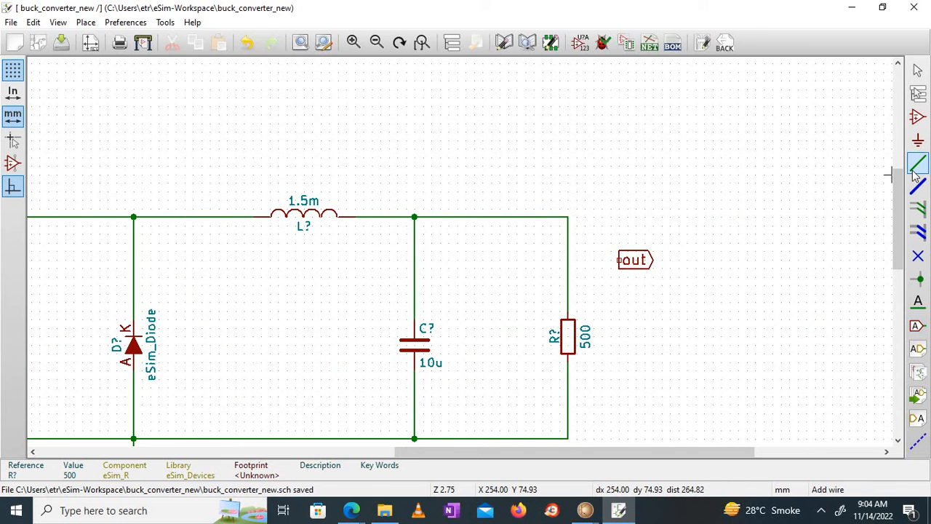
pyautogui.click(619, 259)
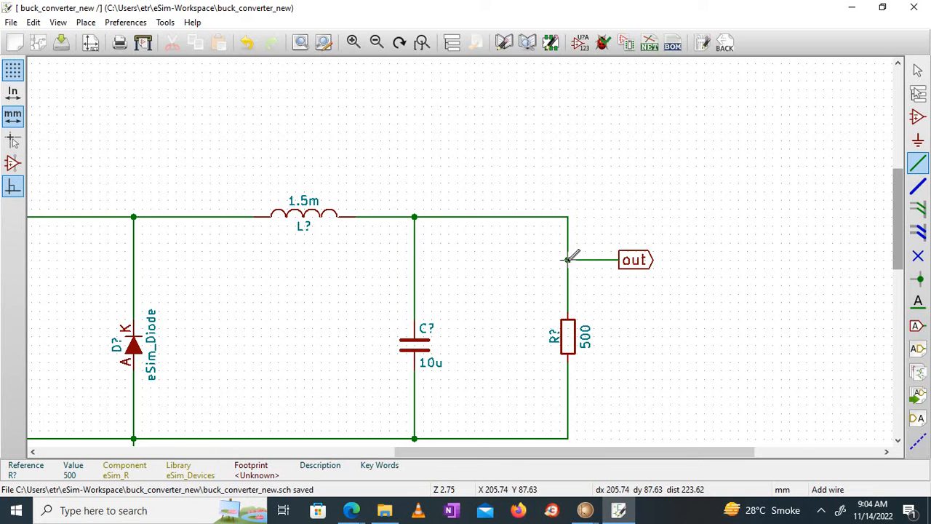
pyautogui.click(568, 259)
pyautogui.click(61, 41)
# Step: Find the plot_v1 component in the eSim_Plot library and place it above the "in" label
pyautogui.moveTo(416, 453); pyautogui.dragTo(216, 459)
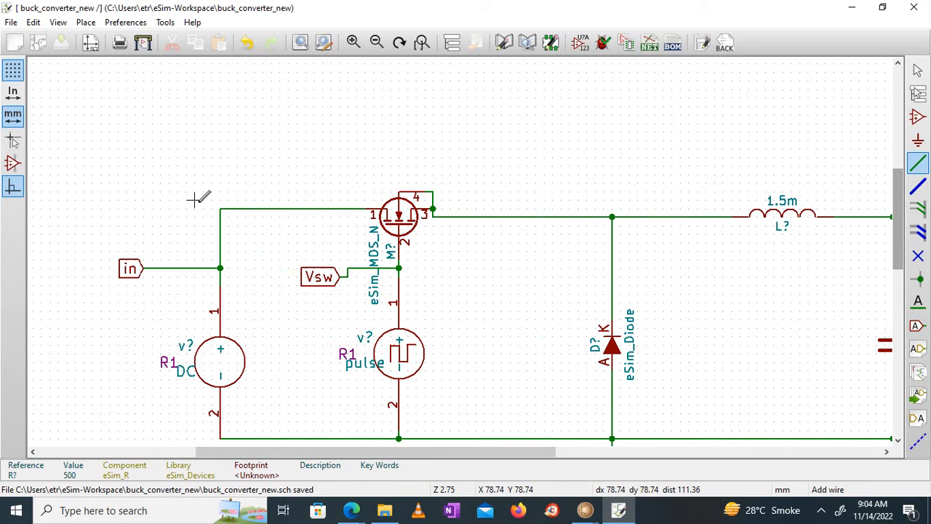
pyautogui.click(917, 116)
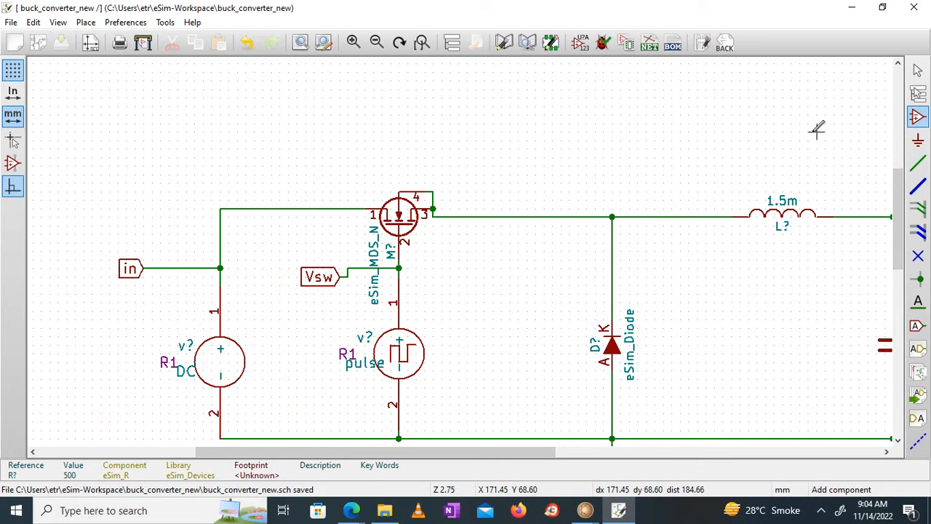
pyautogui.click(371, 144)
pyautogui.write('plot')
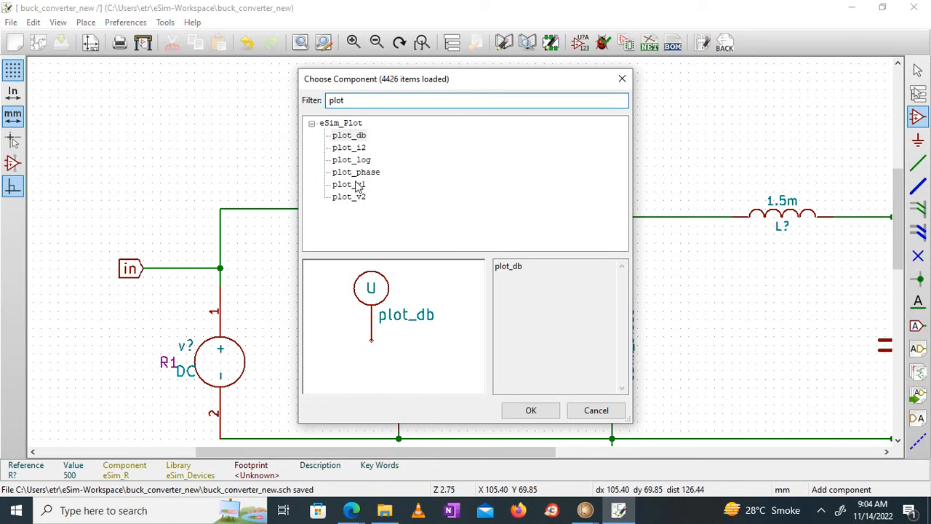
pyautogui.click(356, 185)
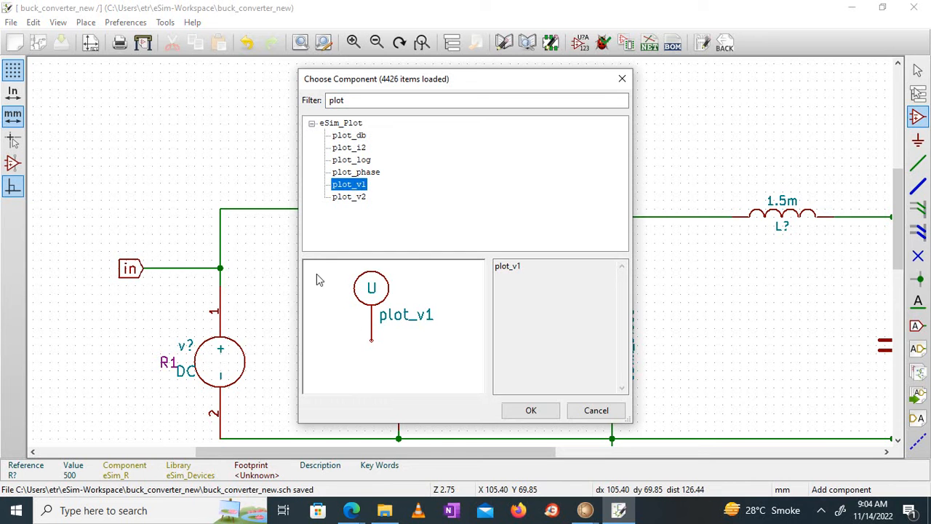
pyautogui.click(535, 411)
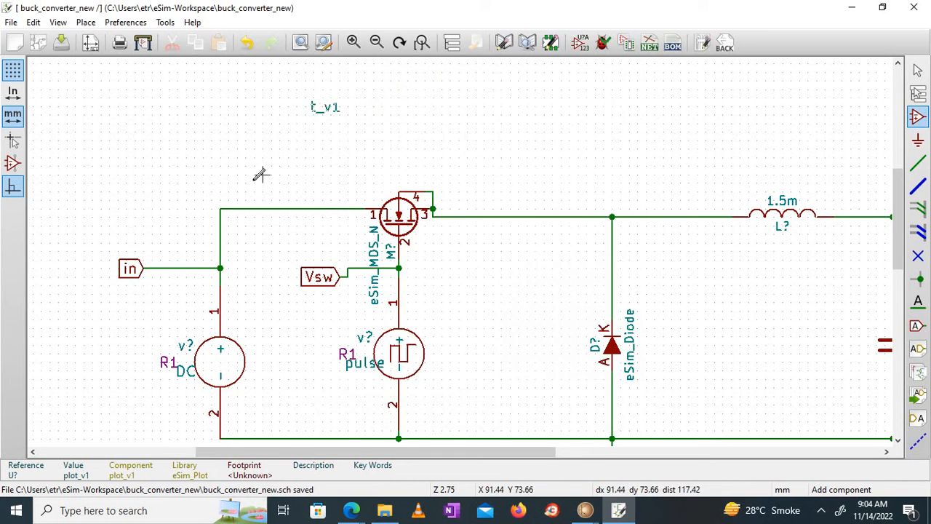
pyautogui.click(144, 254)
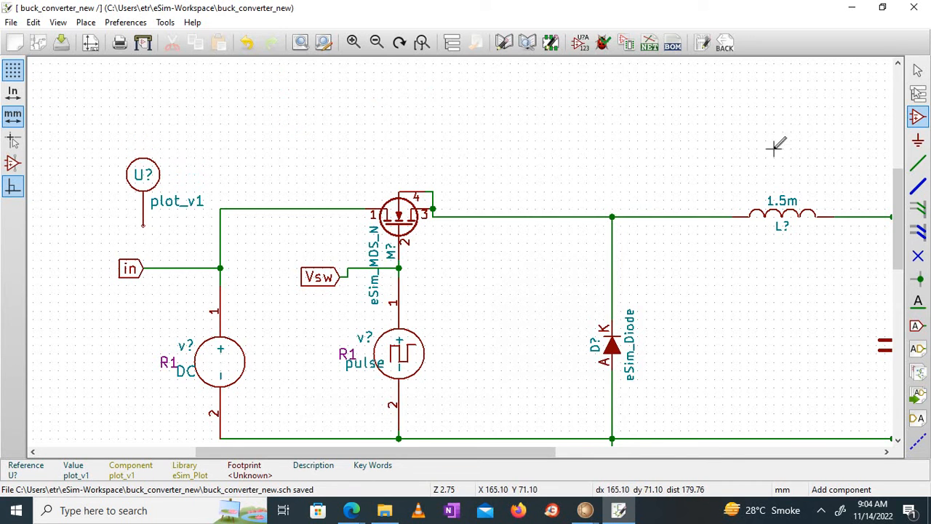
# Step: Wire the plot_v1 pin above the "in" label to the vertical wire above the DC source
pyautogui.click(918, 163)
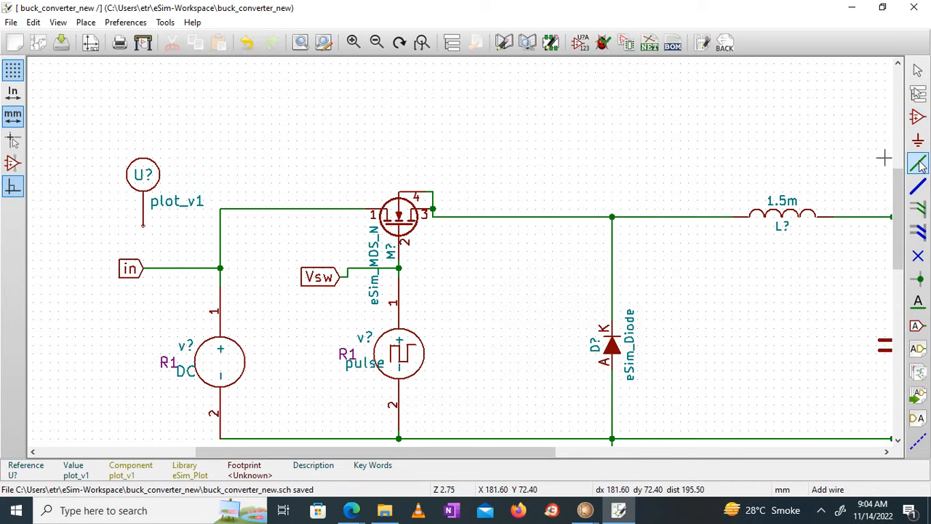
pyautogui.click(144, 226)
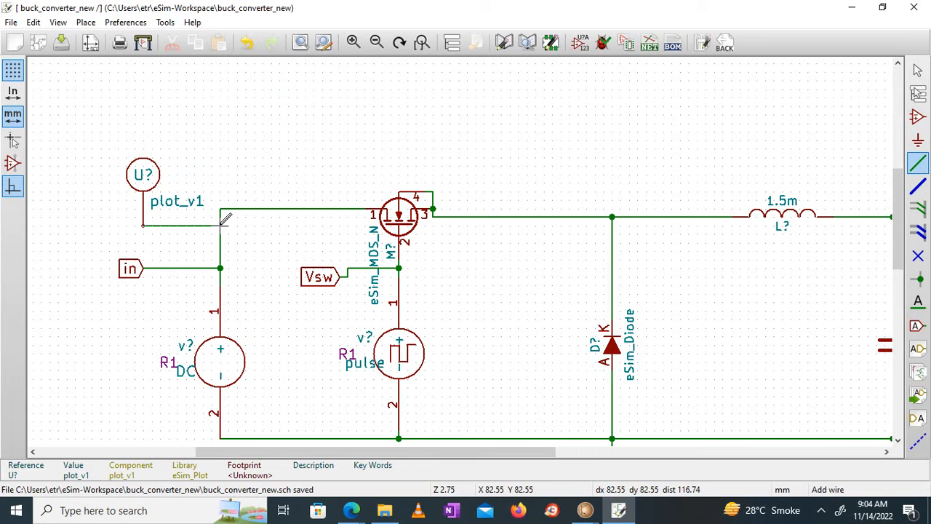
pyautogui.click(221, 224)
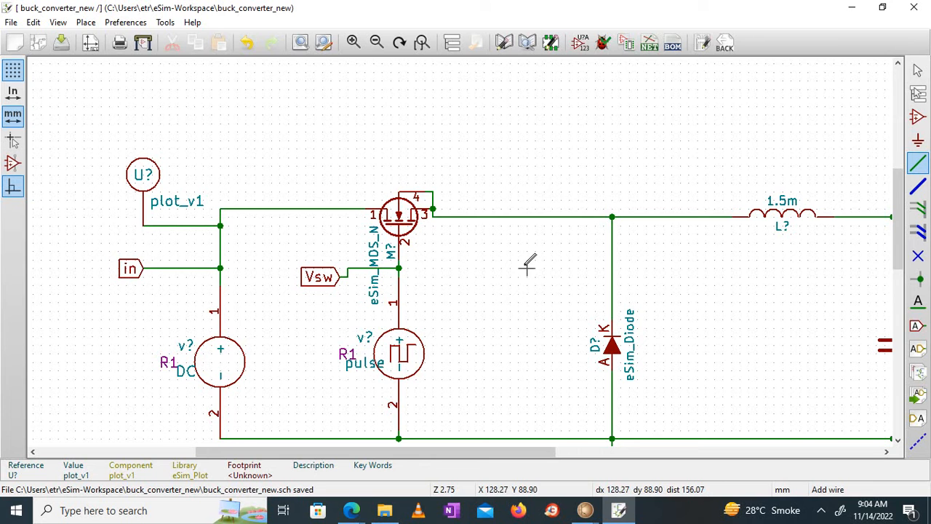
# Step: Place a second plot_v1 component between the transistor and the diode, below the upper wire
pyautogui.click(918, 121)
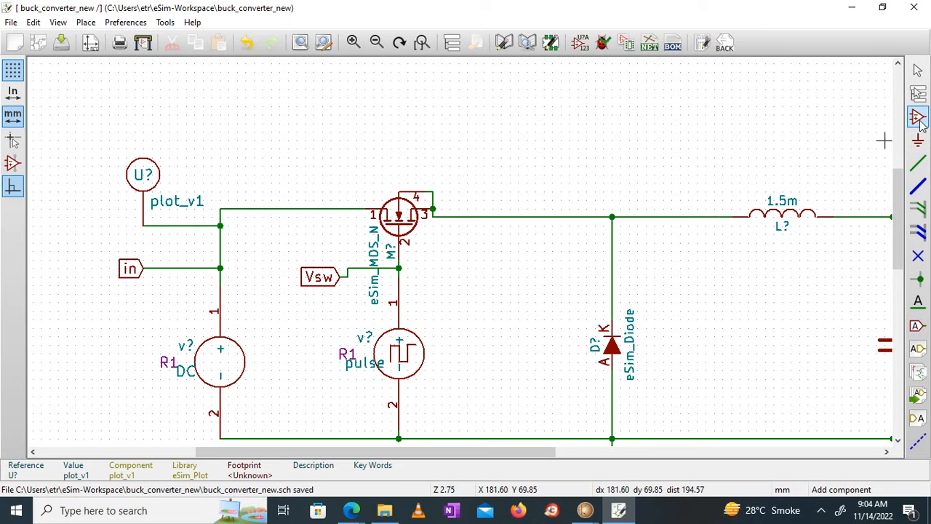
pyautogui.click(544, 259)
pyautogui.click(357, 125)
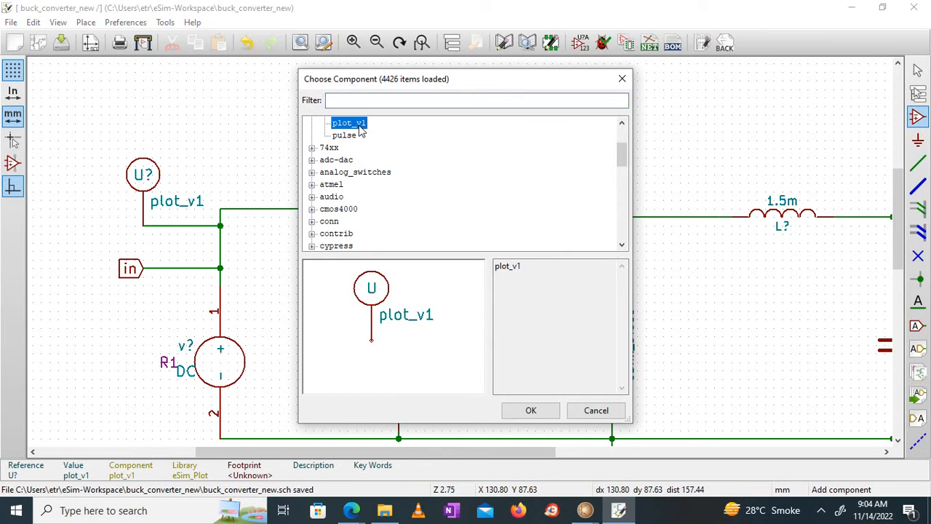
pyautogui.click(531, 410)
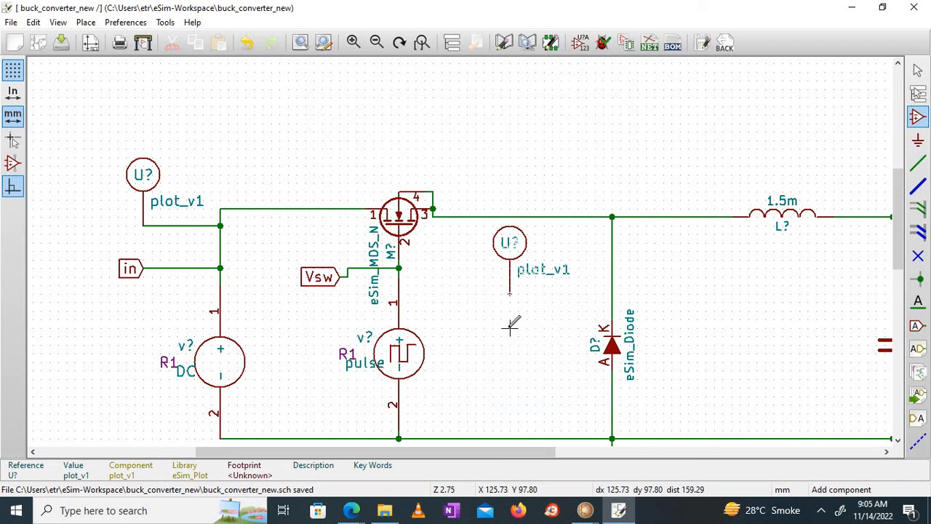
# Step: Wire the "Vsw" junction at the transistor's pin 2 to the second plot_v1 component's pin
pyautogui.click(918, 163)
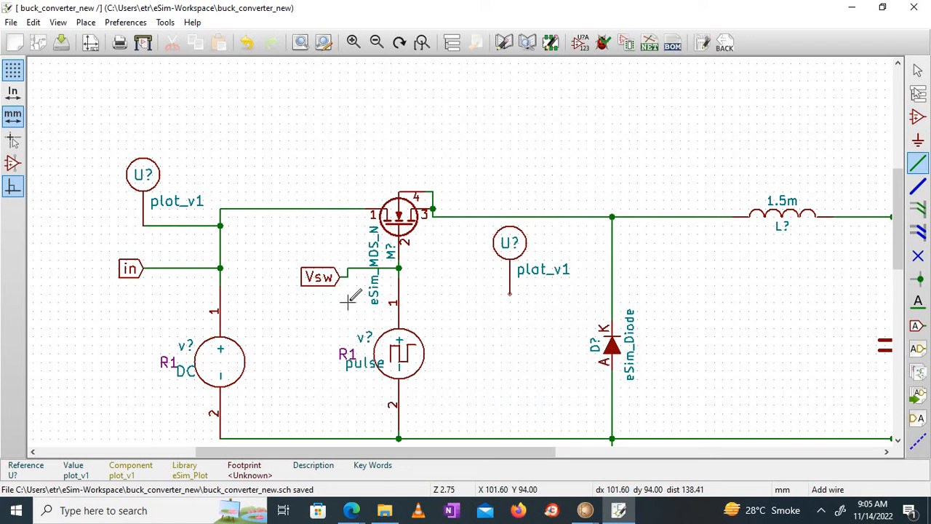
pyautogui.click(398, 267)
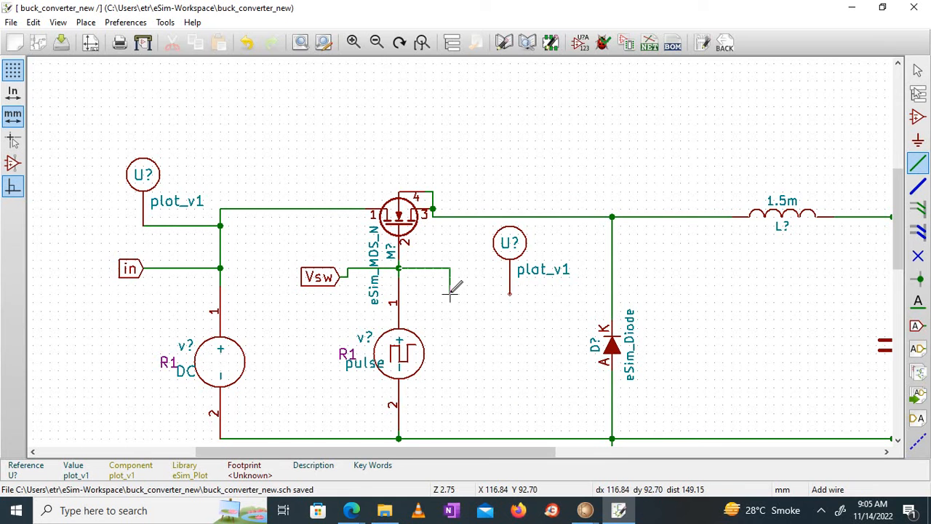
pyautogui.click(450, 292)
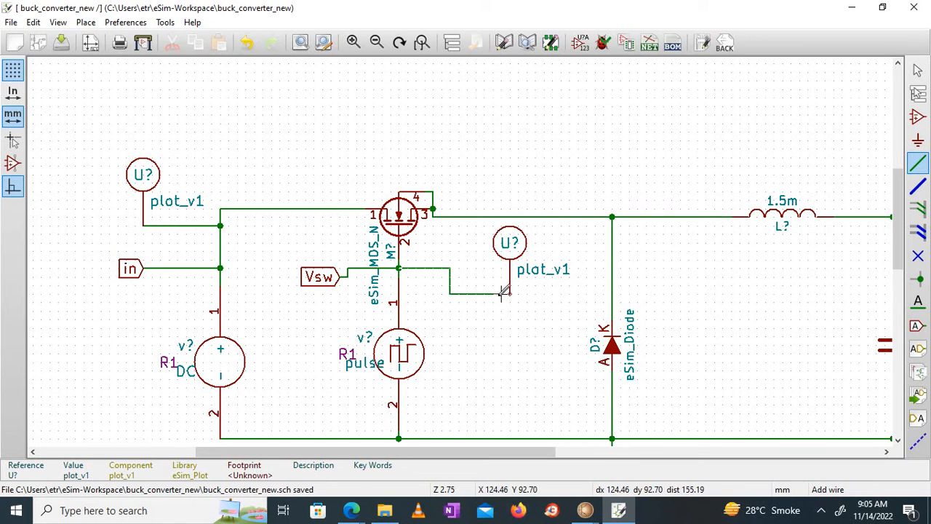
pyautogui.click(510, 293)
pyautogui.hscroll(3, 514, 436)
pyautogui.hscroll(3, 513, 437)
pyautogui.hscroll(1, 587, 437)
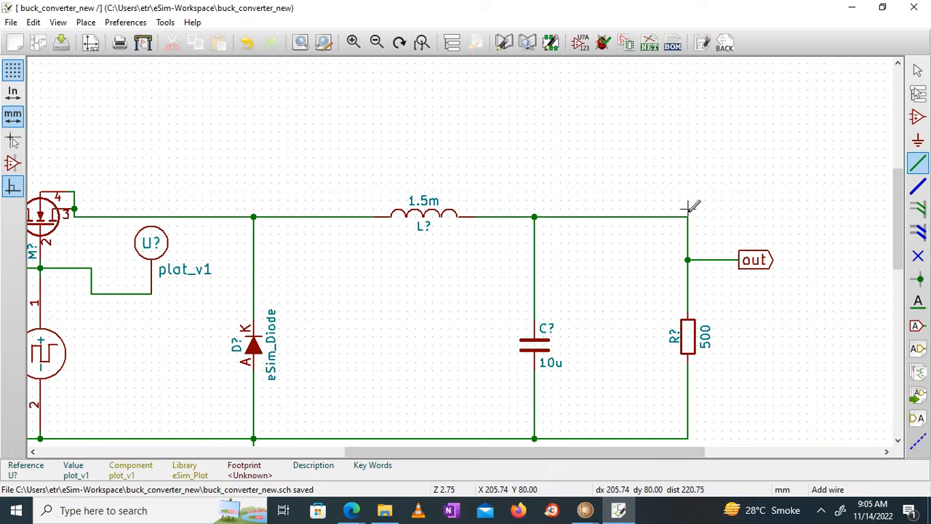
pyautogui.click(913, 120)
pyautogui.click(687, 148)
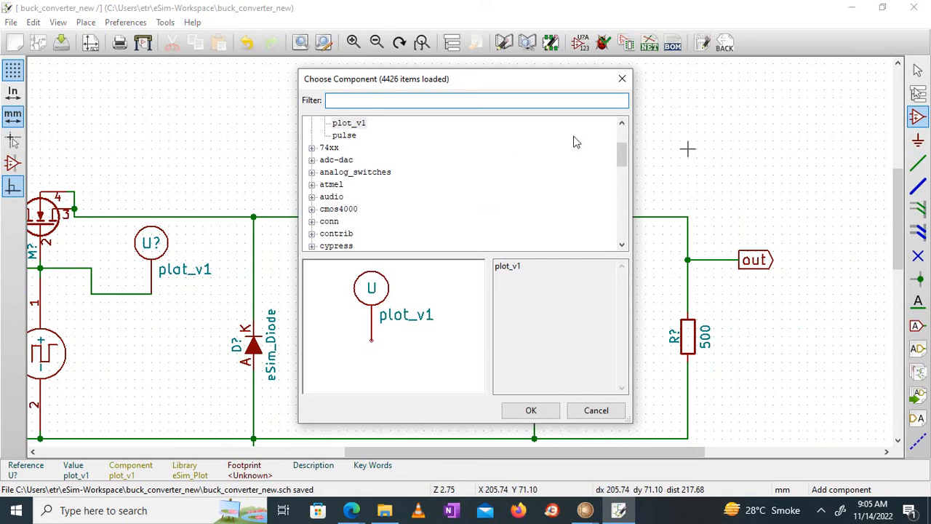
pyautogui.click(348, 124)
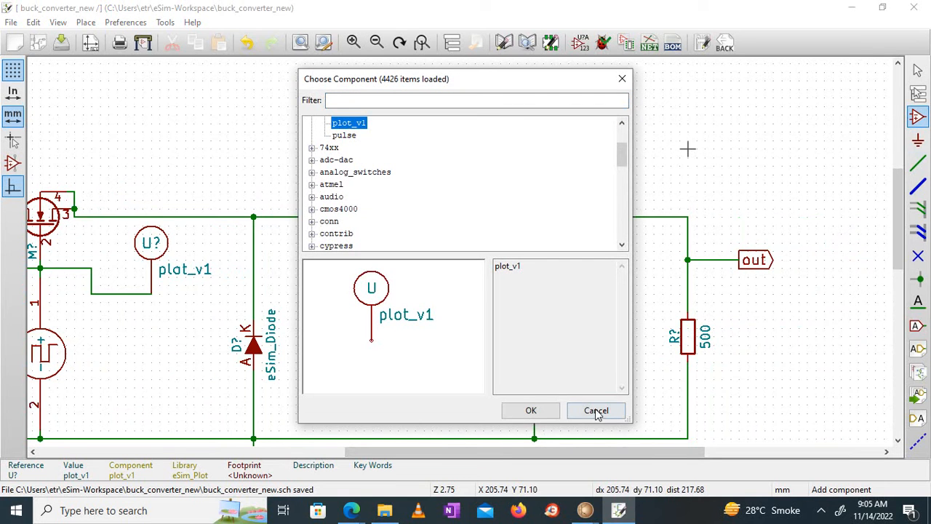
pyautogui.click(531, 410)
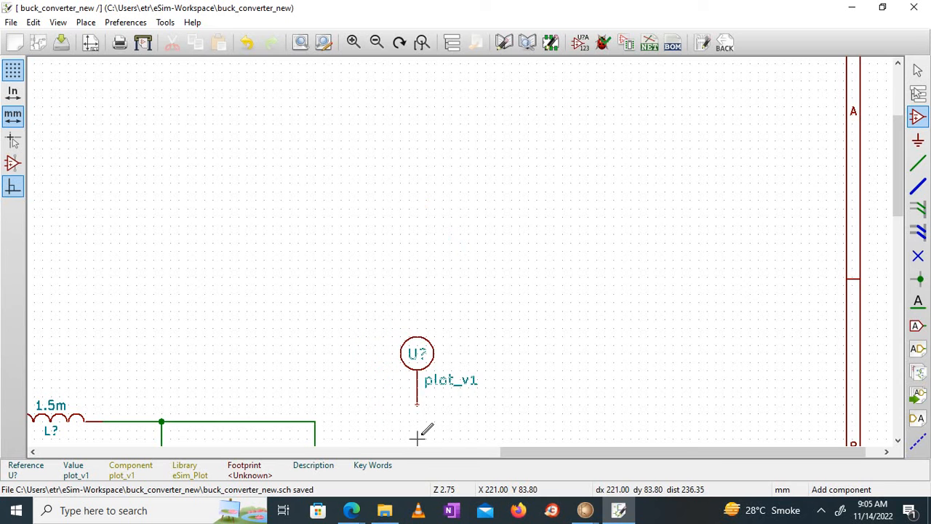
pyautogui.rightClick(427, 437)
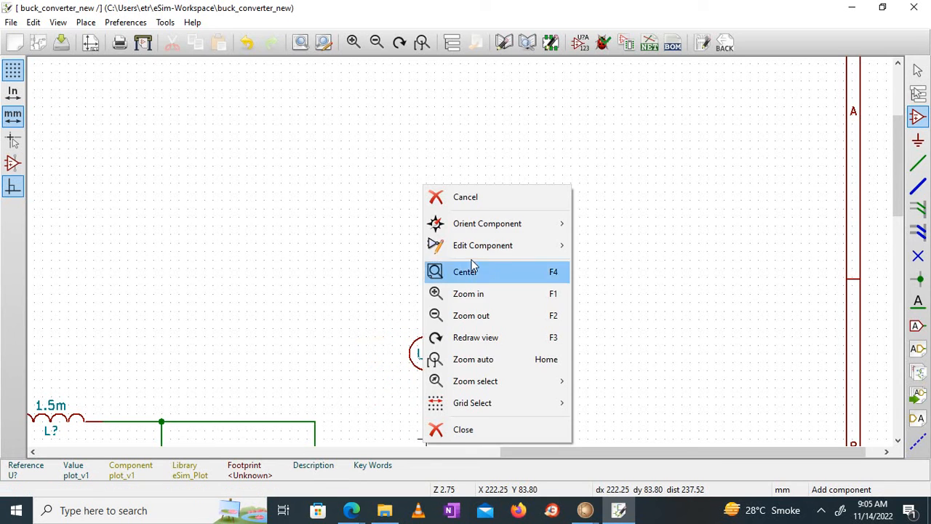
pyautogui.click(497, 210)
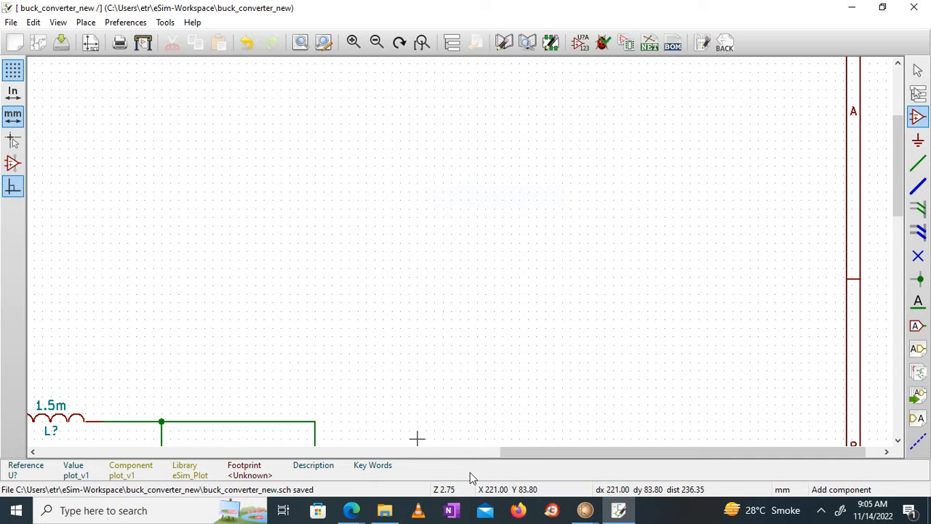
# Step: Place a third plot_v1 component above the "out" label, near the load resistor
pyautogui.moveTo(561, 457); pyautogui.dragTo(453, 468)
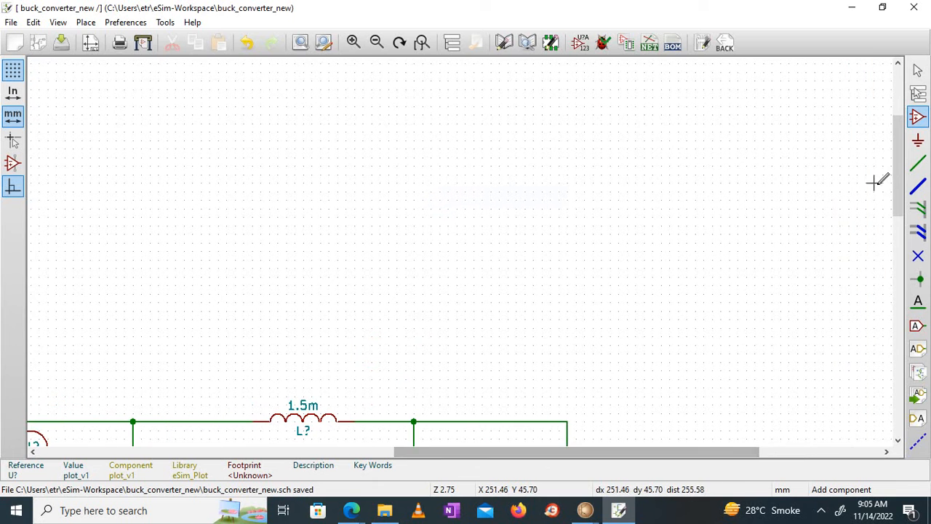
pyautogui.moveTo(894, 167); pyautogui.dragTo(898, 253)
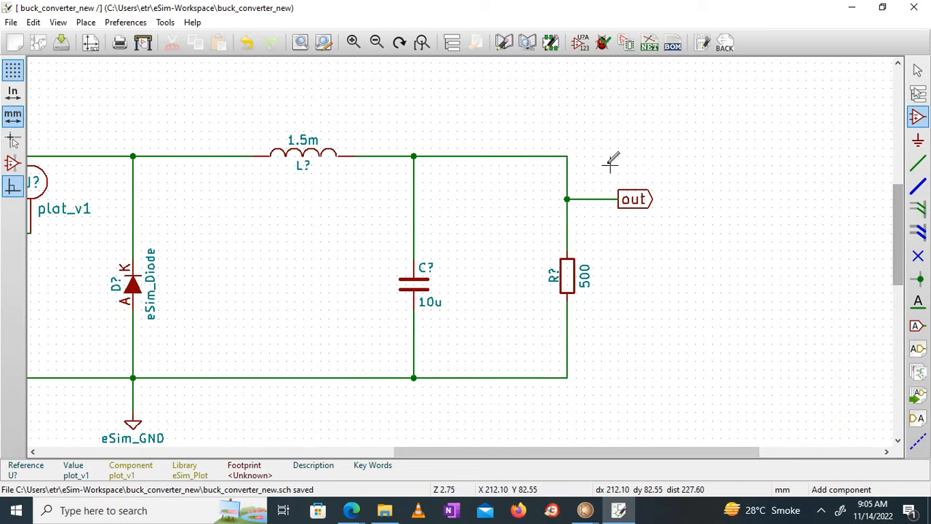
pyautogui.click(617, 141)
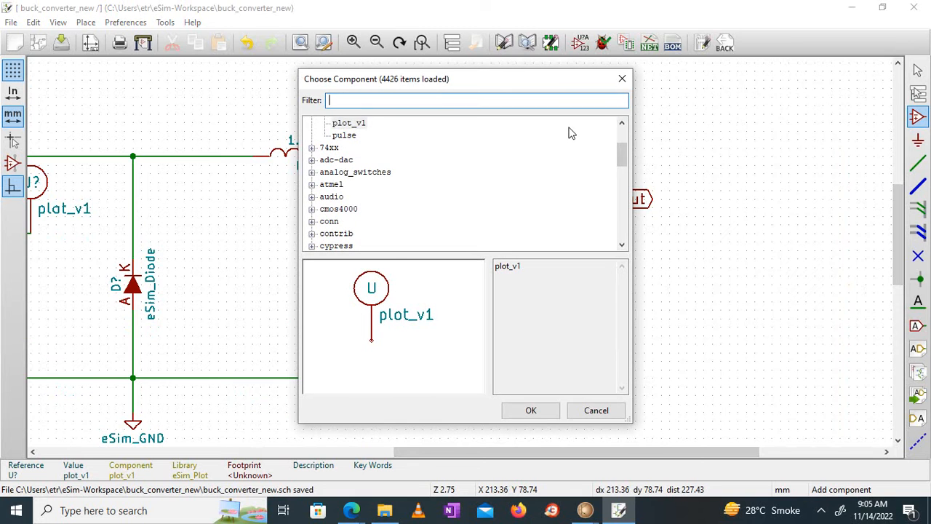
pyautogui.click(531, 410)
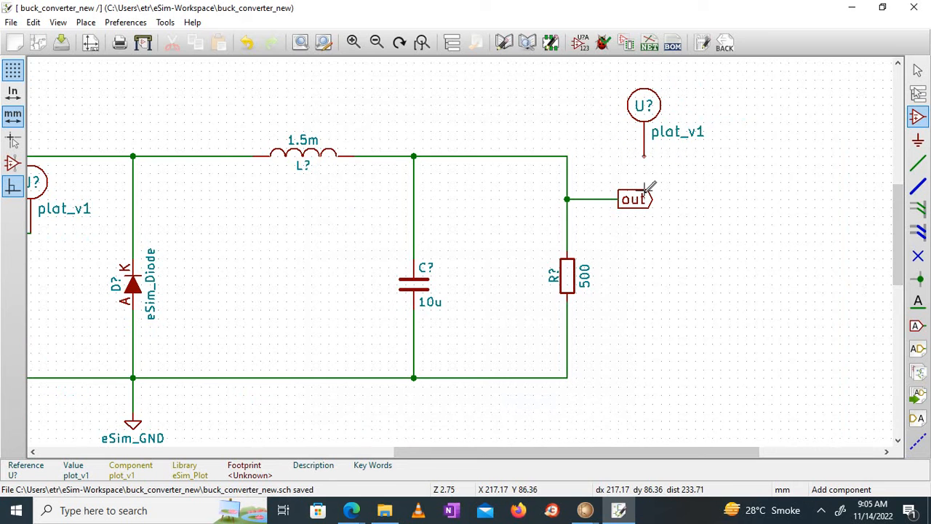
# Step: Wire the vertical wire above the 500 resistor to the pin of the plot_v1 component above the "out" label
pyautogui.click(922, 164)
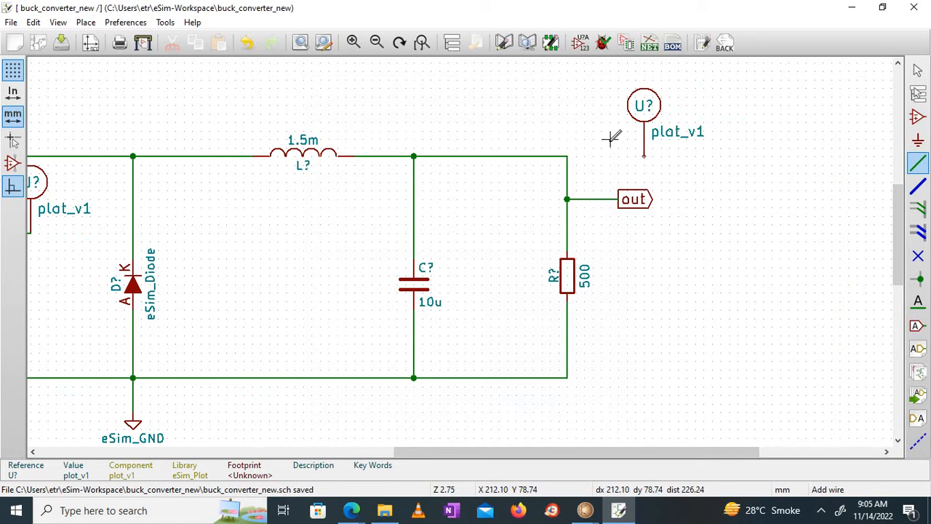
pyautogui.click(568, 172)
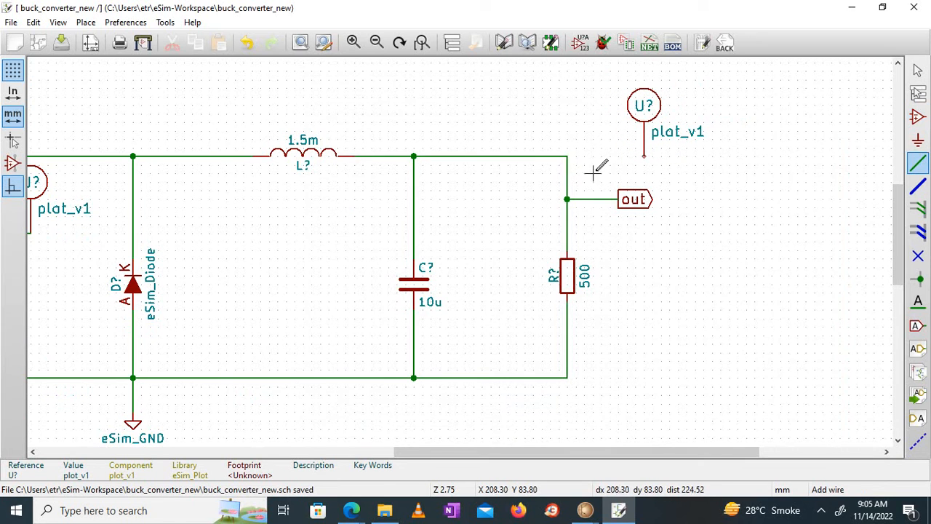
pyautogui.click(644, 153)
# Step: Delete the upper wire between the transistor and the inductor, and rewire the diode's cathode node to the transistor's pin 3
pyautogui.moveTo(534, 452); pyautogui.dragTo(458, 462)
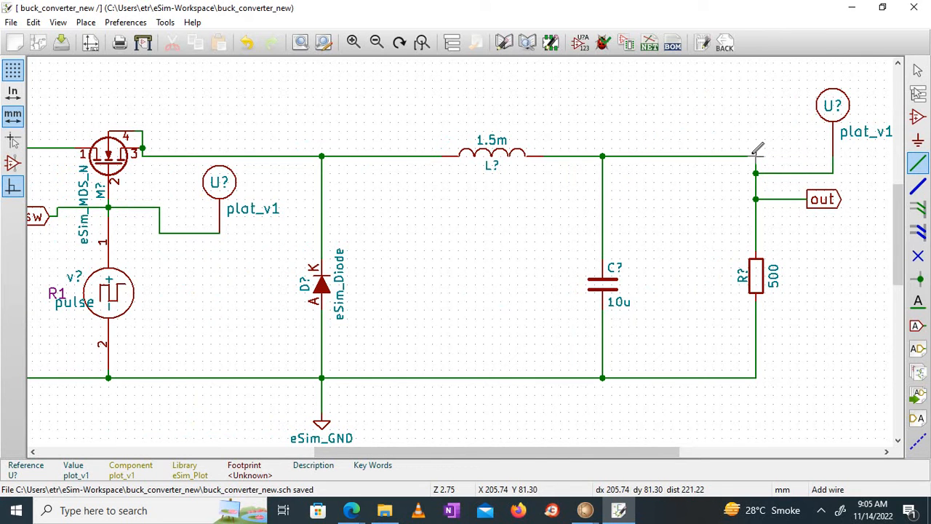
pyautogui.rightClick(384, 155)
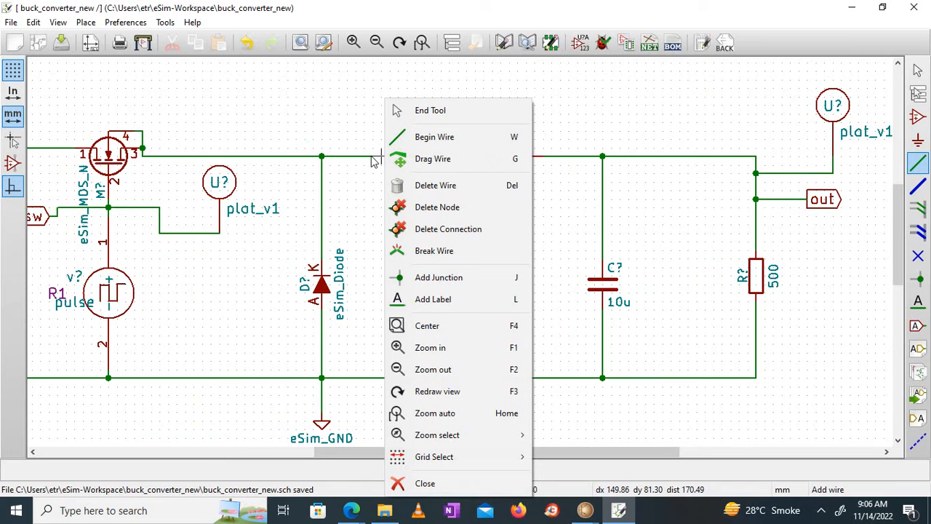
pyautogui.click(392, 185)
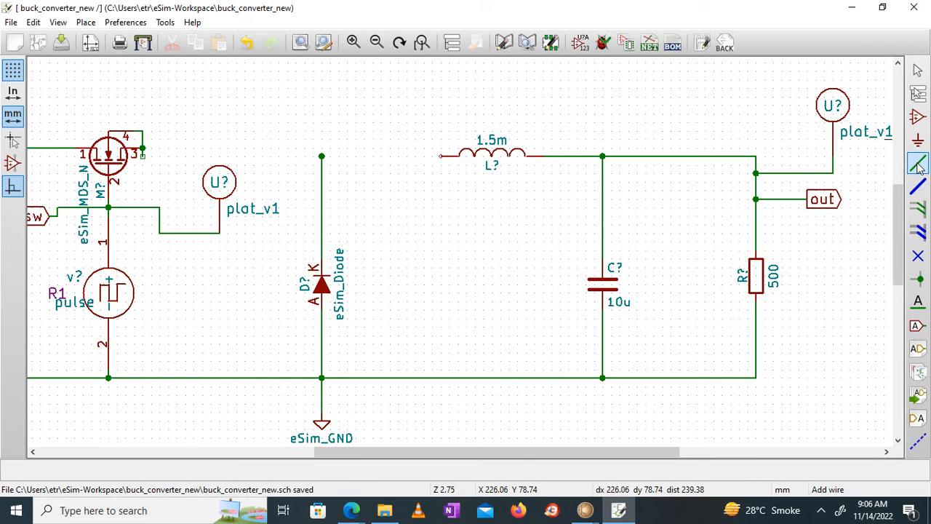
pyautogui.click(321, 154)
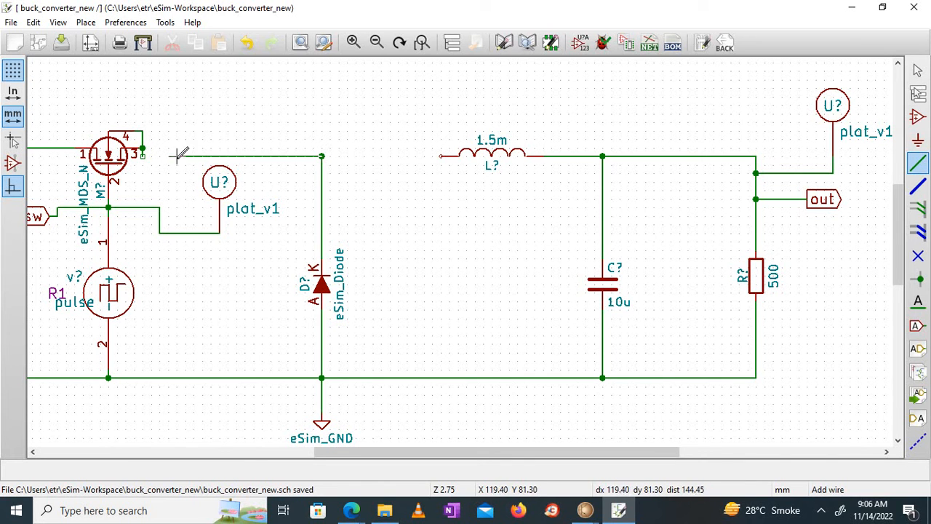
pyautogui.click(144, 152)
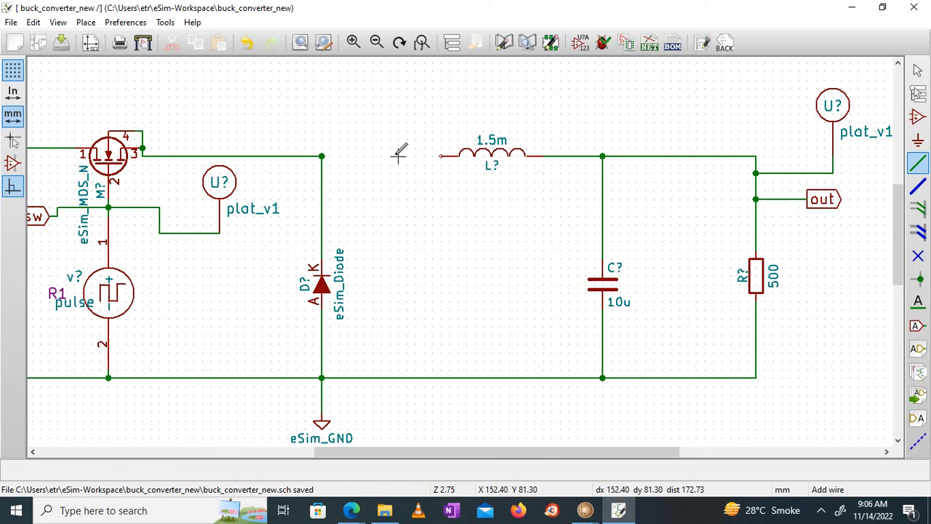
pyautogui.rightClick(398, 155)
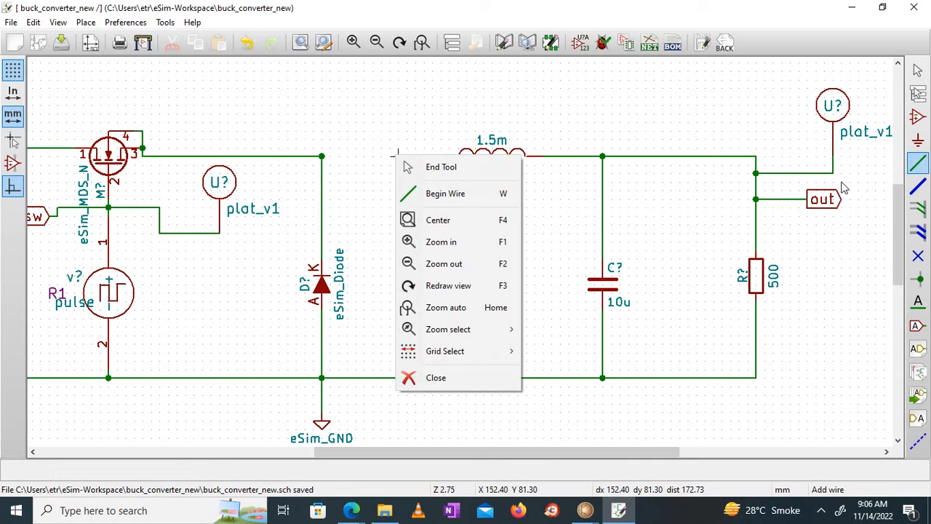
pyautogui.click(920, 111)
pyautogui.click(397, 157)
pyautogui.rightClick(670, 120)
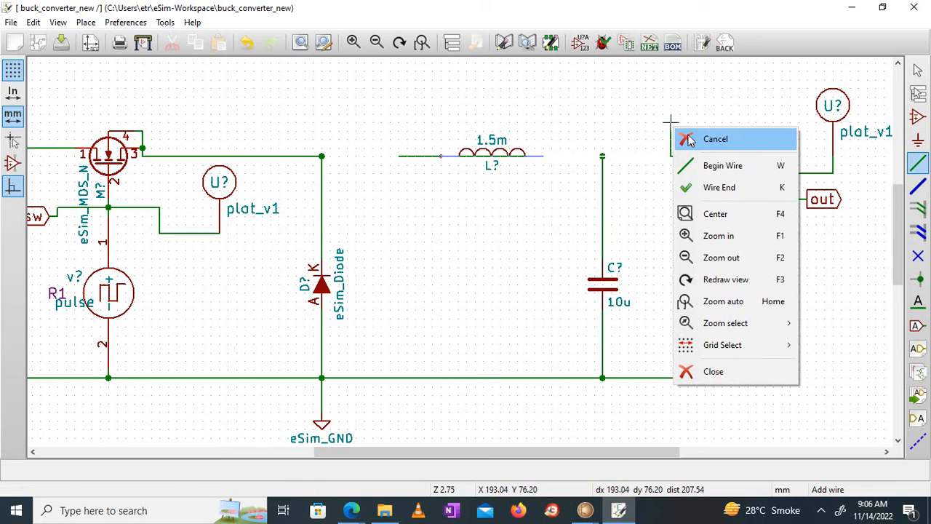
pyautogui.click(688, 139)
pyautogui.hotkey('ctrl', 's')
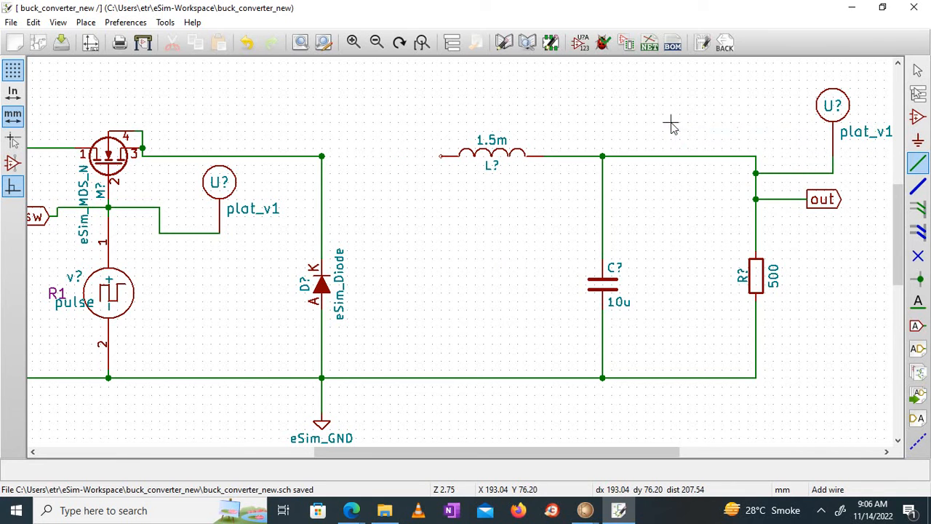
# Step: Place a plot_i2 component in the gap between the diode's cathode node and the 1.5m inductor, and wire both its pins in series
pyautogui.click(914, 119)
pyautogui.click(367, 139)
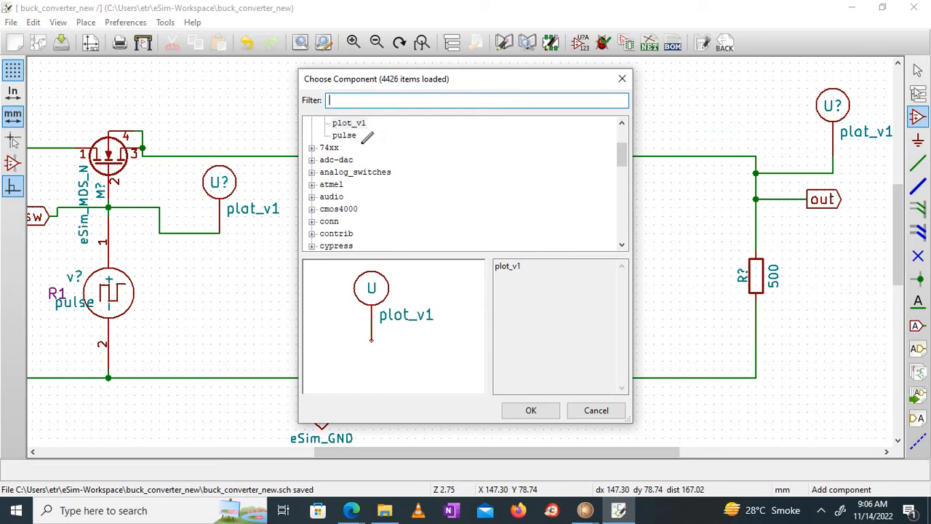
pyautogui.click(397, 102)
pyautogui.write('plot')
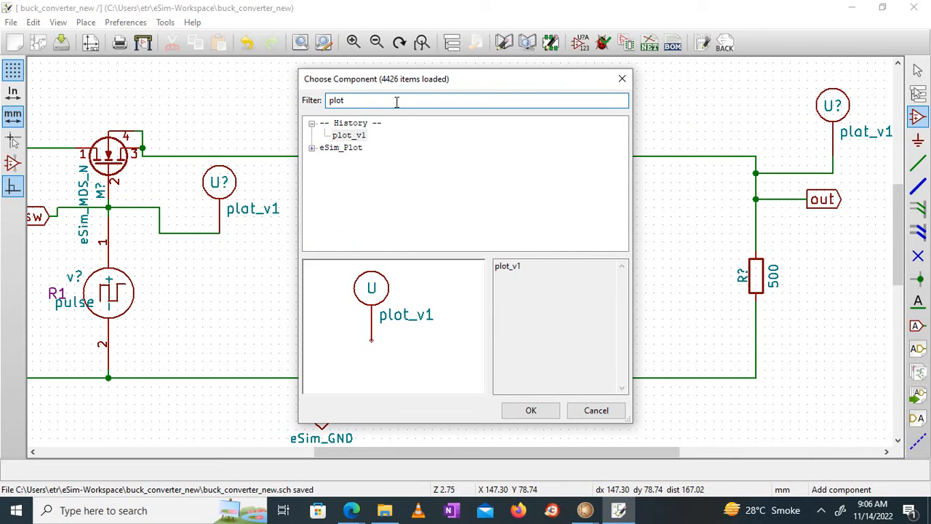
pyautogui.write('_i')
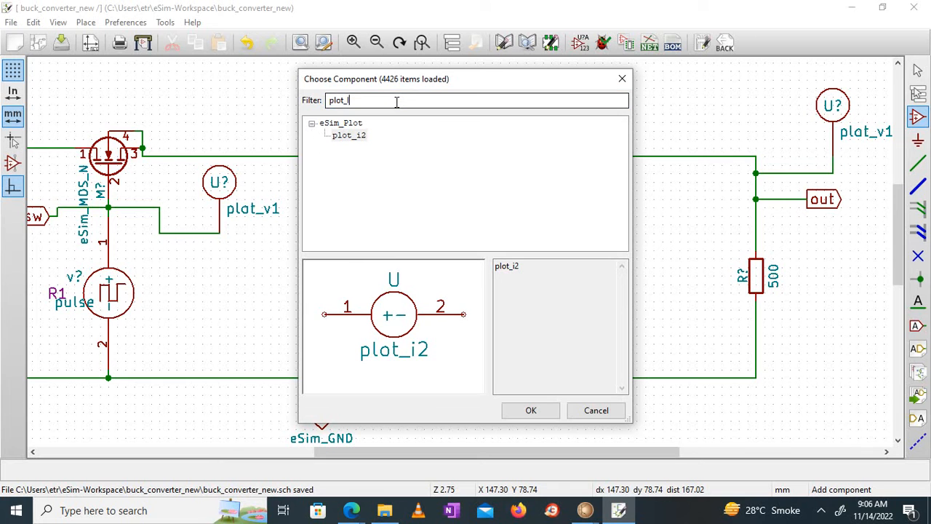
pyautogui.click(349, 135)
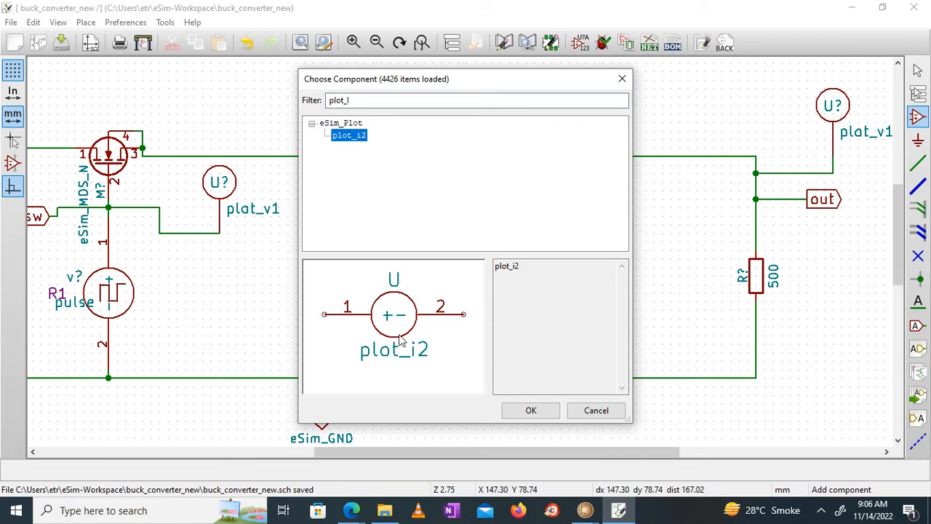
pyautogui.click(531, 410)
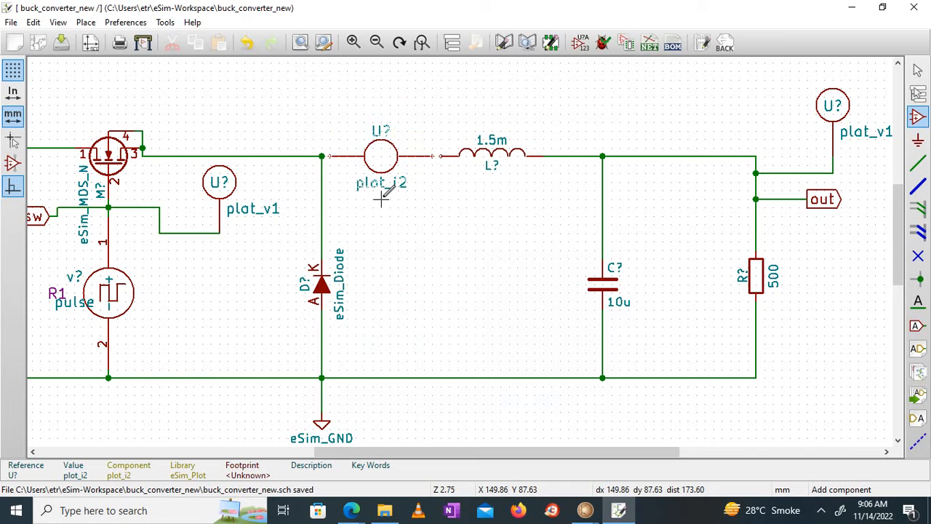
pyautogui.click(382, 196)
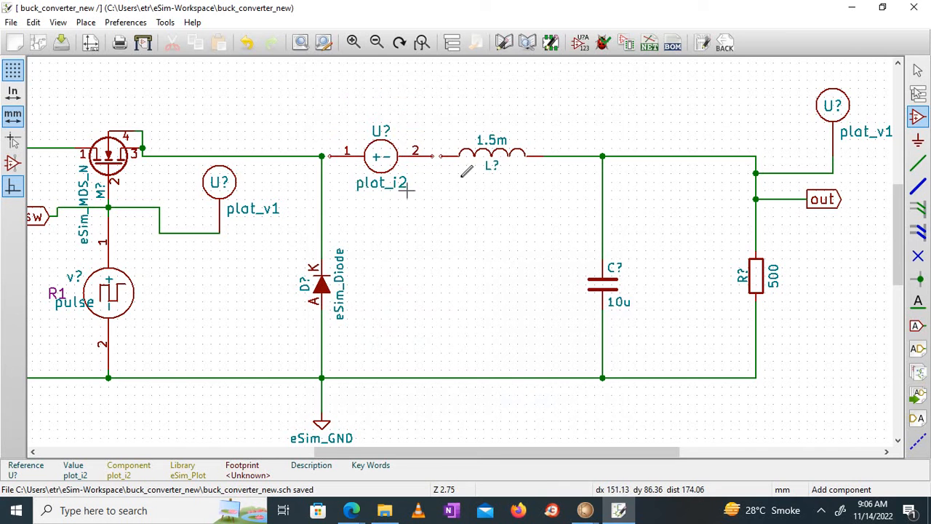
pyautogui.click(918, 163)
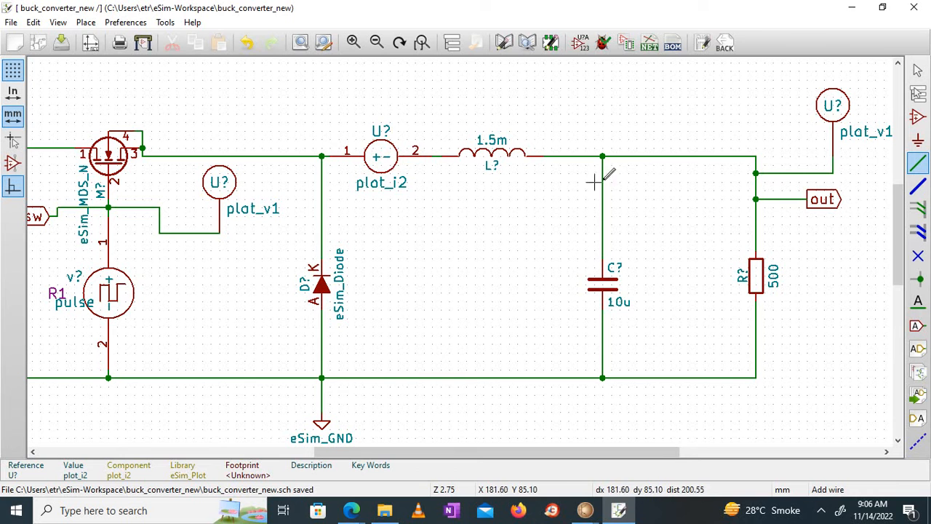
# Step: Delete the upper wire between the inductor and the resistor branch, and rewire the capacitor's upper node to the inductor
pyautogui.rightClick(645, 156)
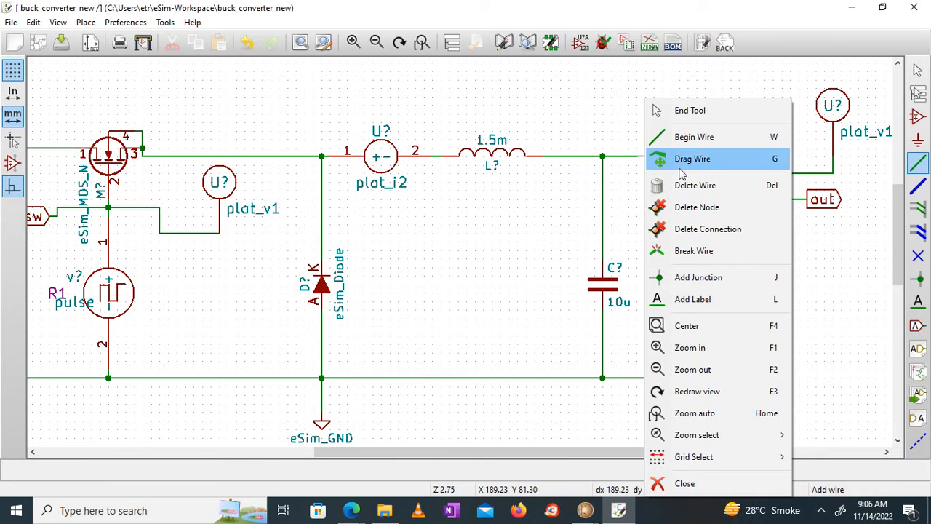
pyautogui.click(706, 183)
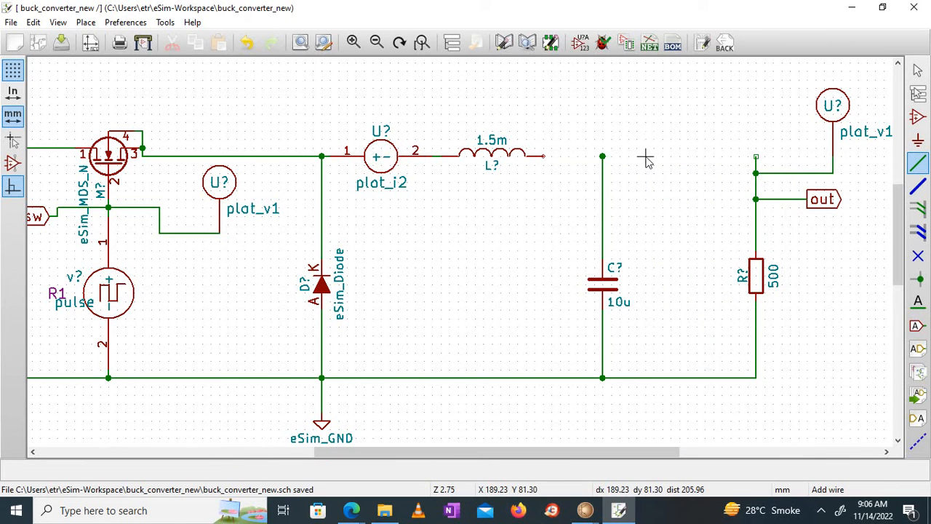
pyautogui.click(602, 155)
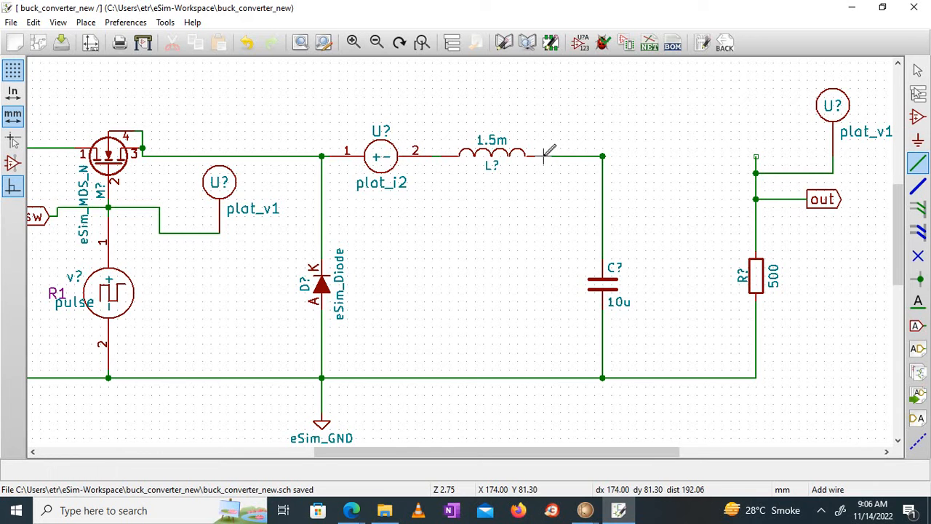
# Step: Place a second plot_i2 component between the capacitor's upper node and the resistor branch, and wire both its pins in series
pyautogui.click(918, 117)
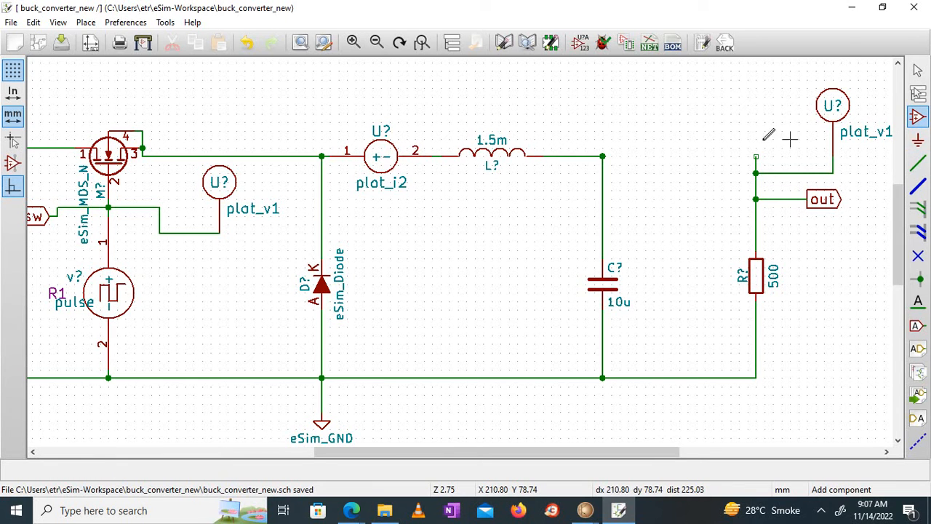
pyautogui.click(662, 155)
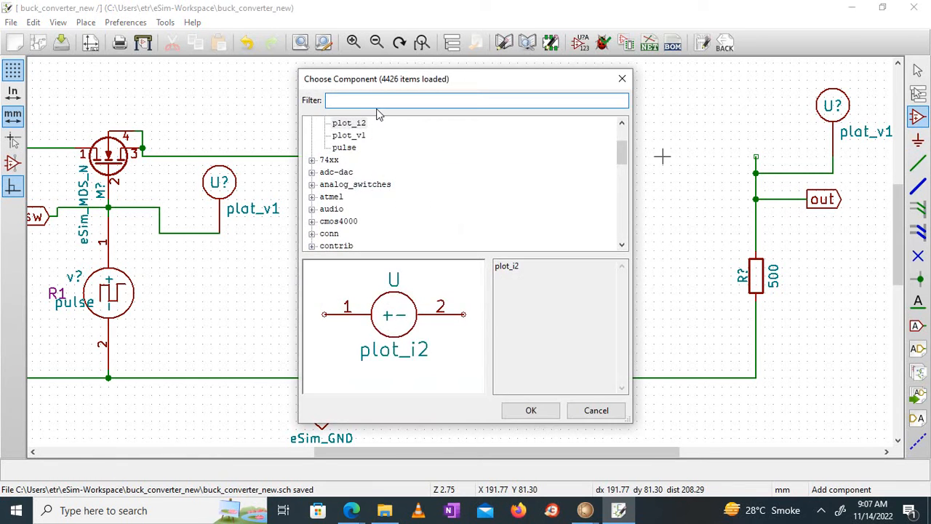
pyautogui.click(361, 125)
pyautogui.click(537, 412)
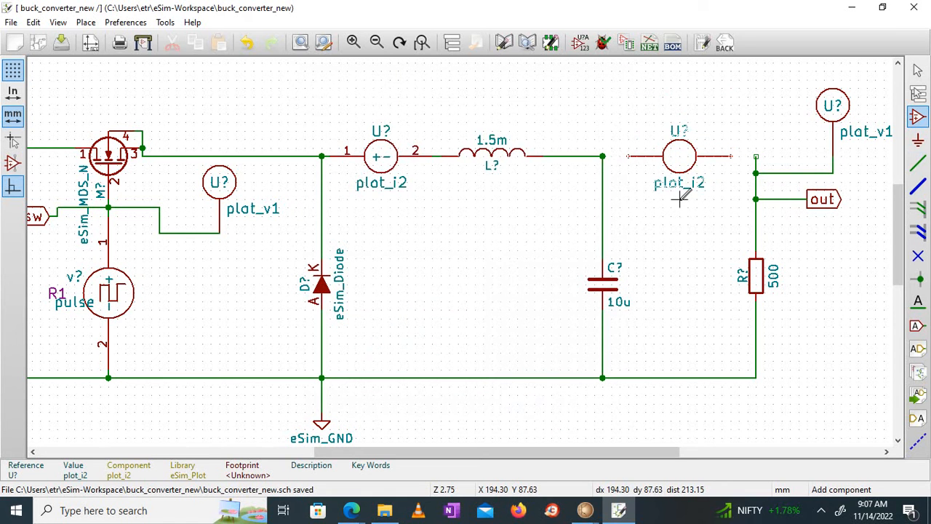
pyautogui.click(918, 163)
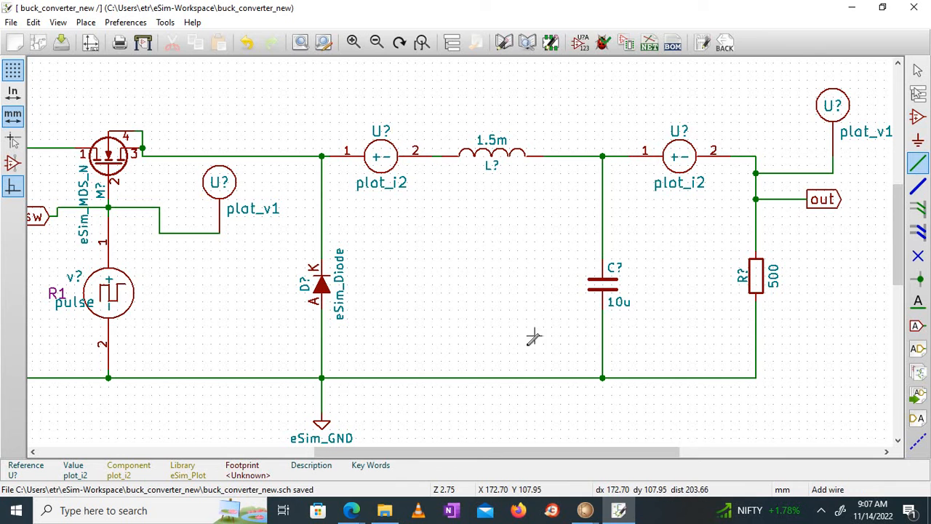
pyautogui.moveTo(486, 457); pyautogui.dragTo(469, 464)
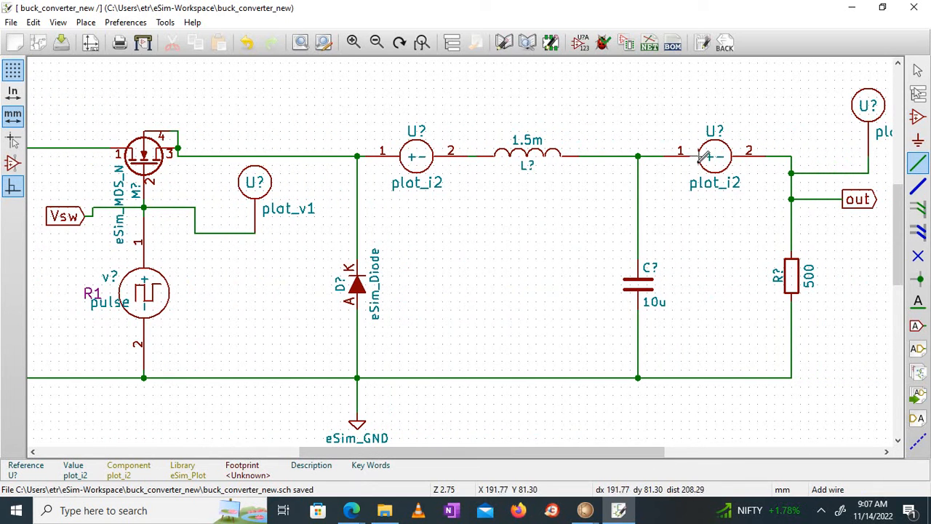
pyautogui.click(808, 327)
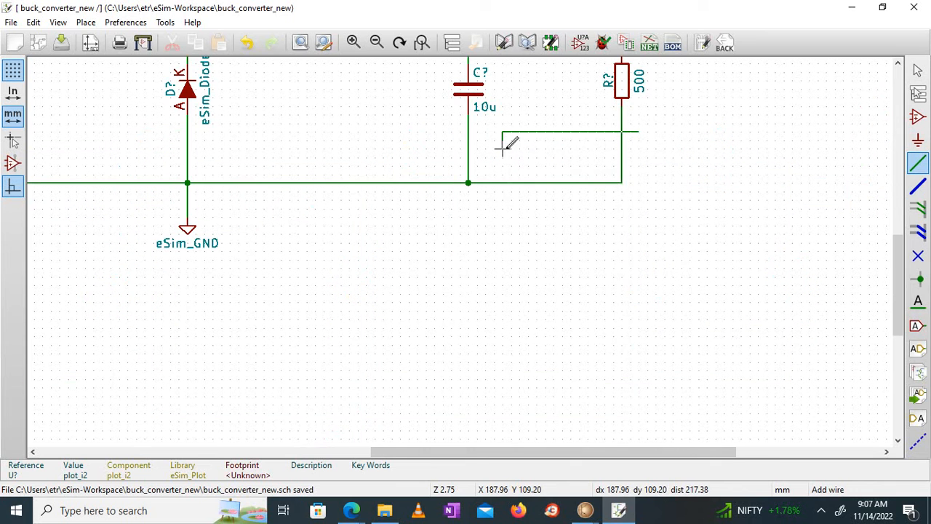
pyautogui.rightClick(507, 152)
pyautogui.click(525, 160)
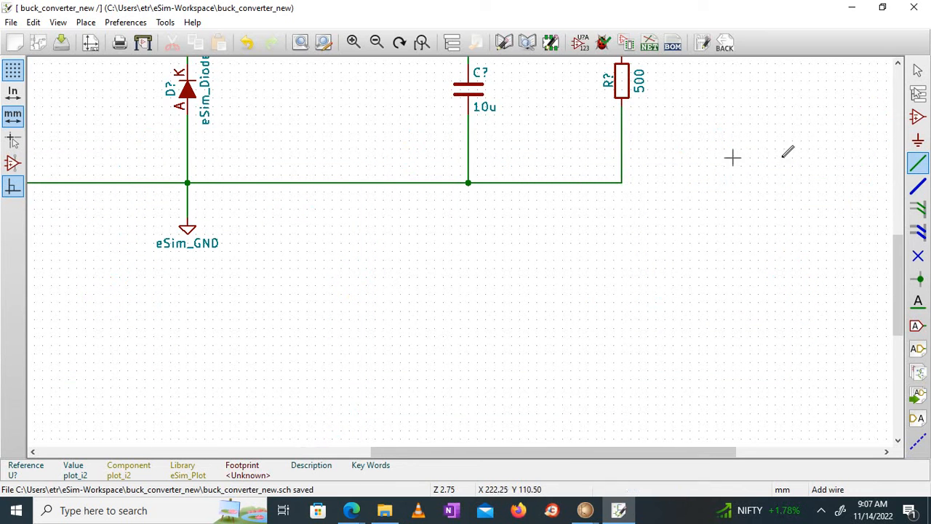
# Step: Leave wire drawing and set the netlist export of the schematic to Spice with the default format option enabled
pyautogui.moveTo(901, 262); pyautogui.dragTo(901, 203)
pyautogui.click(917, 70)
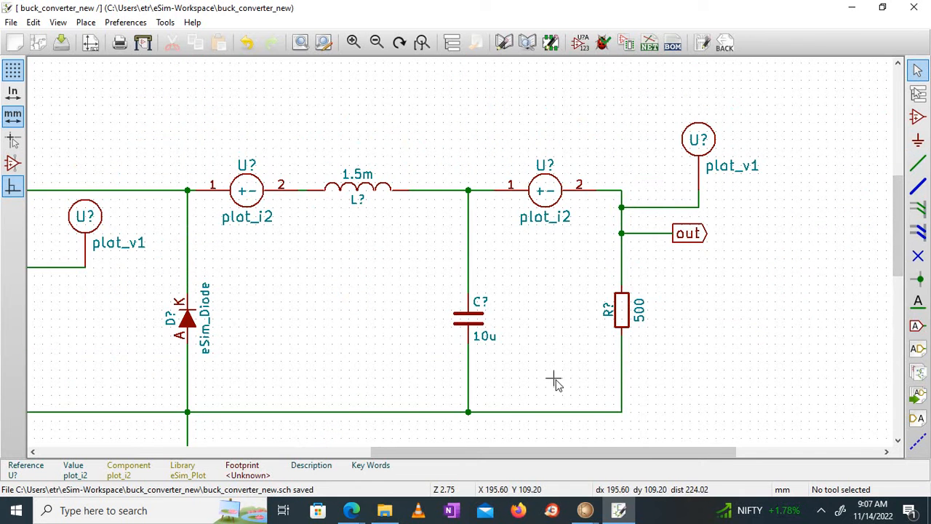
pyautogui.moveTo(487, 452); pyautogui.dragTo(370, 472)
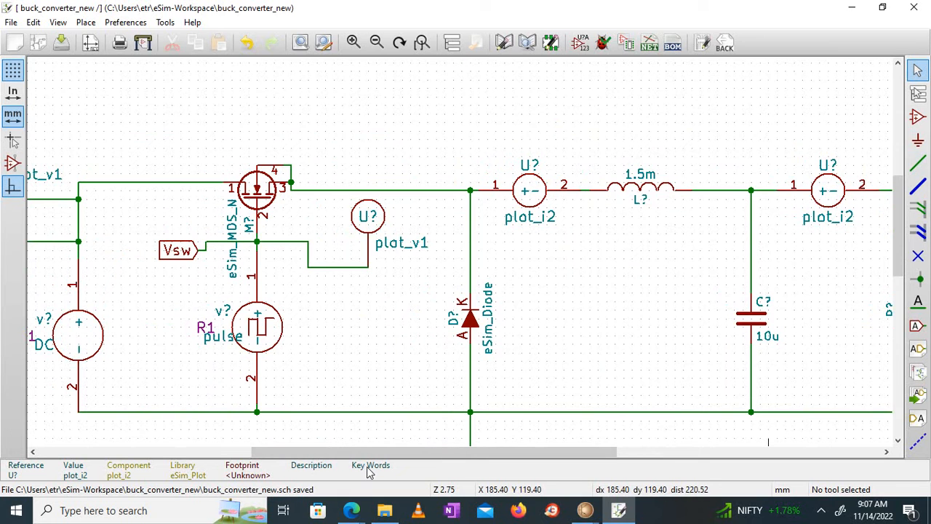
pyautogui.click(650, 46)
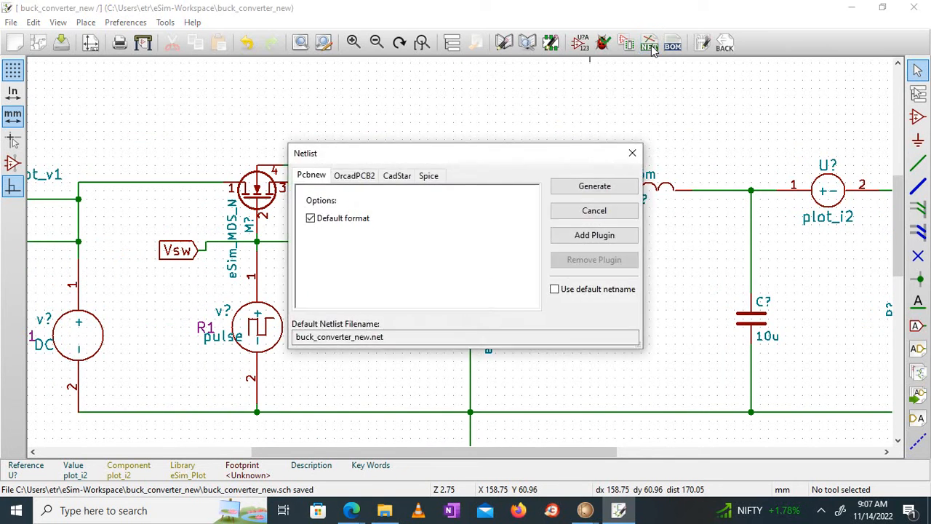
pyautogui.click(428, 177)
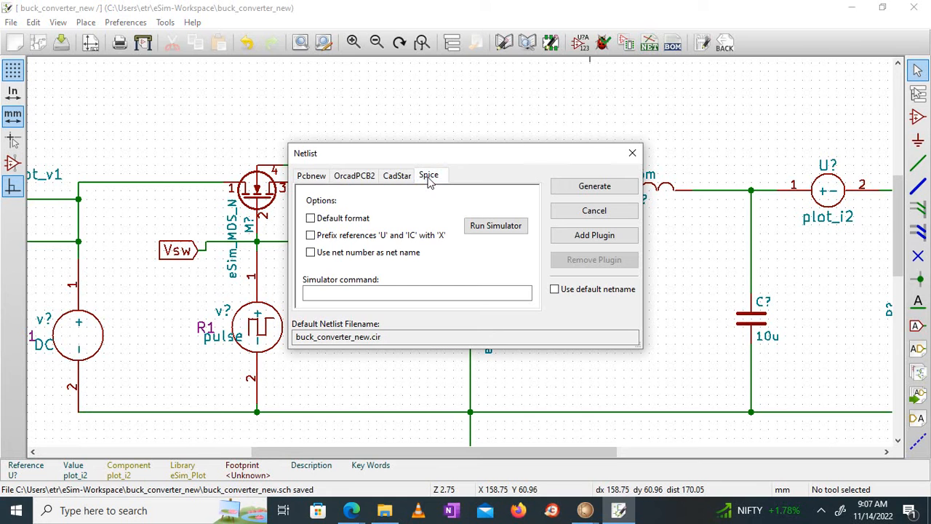
pyautogui.click(310, 219)
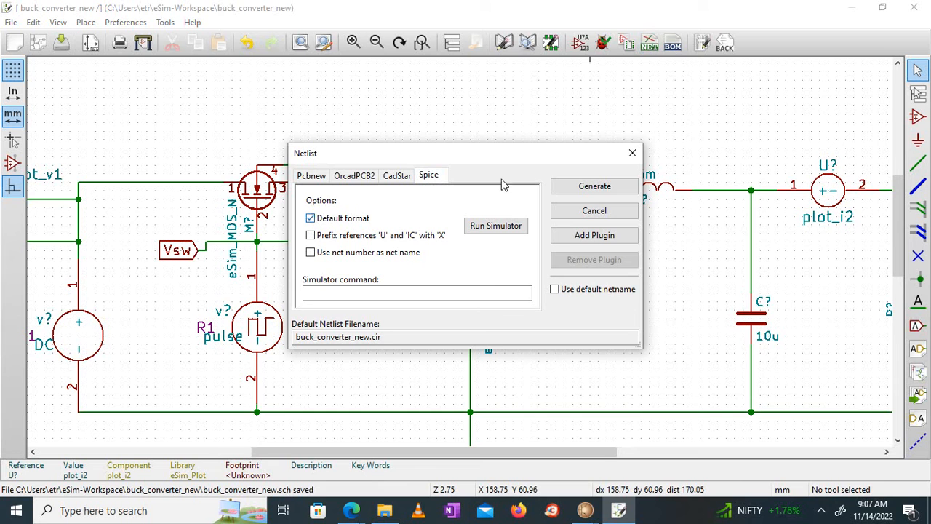
# Step: Generate the netlist as a buck_converter_new SPICE file, annotating only the unannotated components across the entire schematic
pyautogui.click(583, 187)
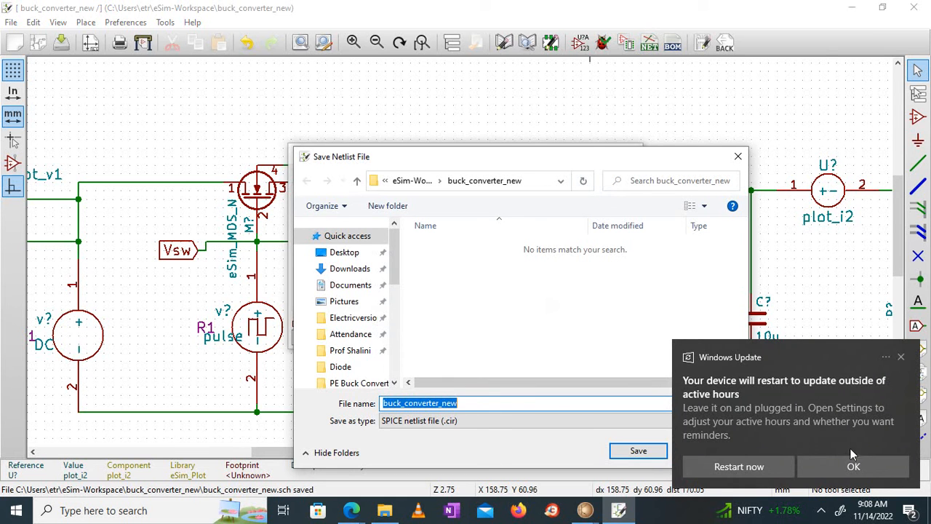
pyautogui.click(902, 360)
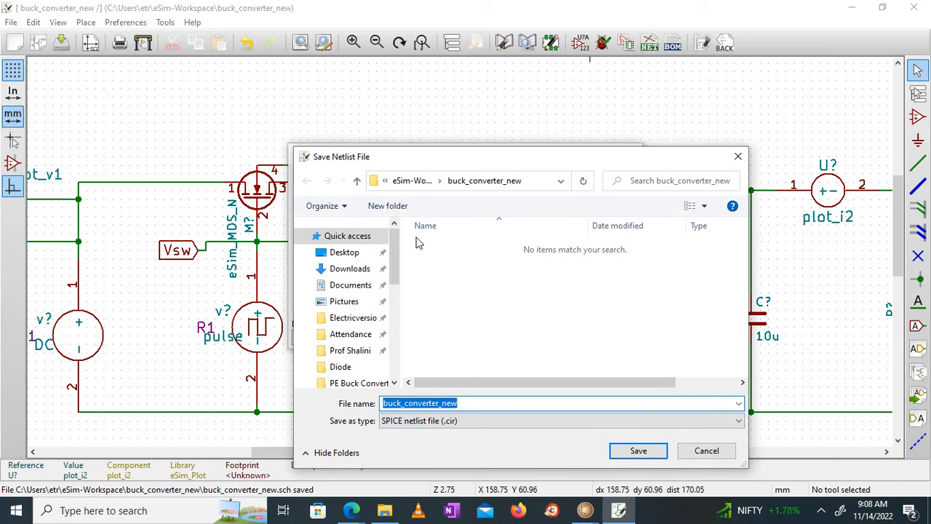
pyautogui.click(634, 452)
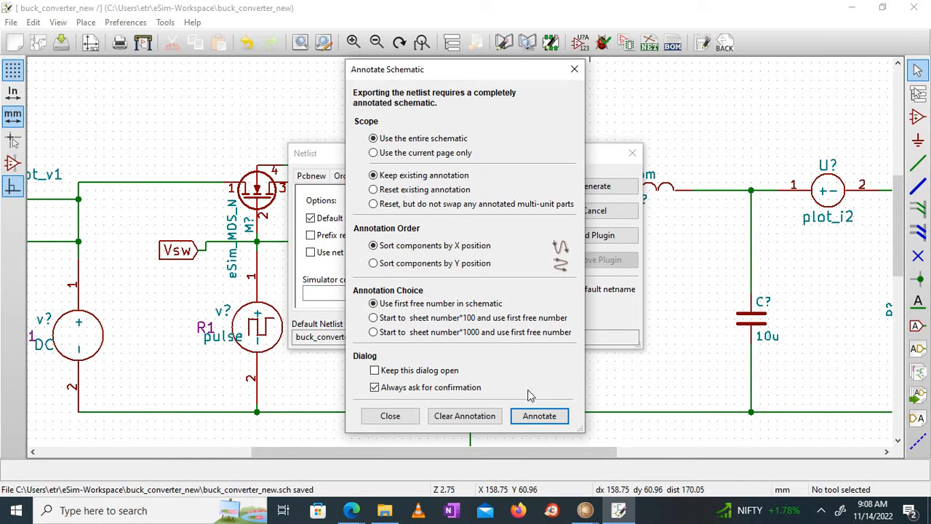
pyautogui.click(539, 417)
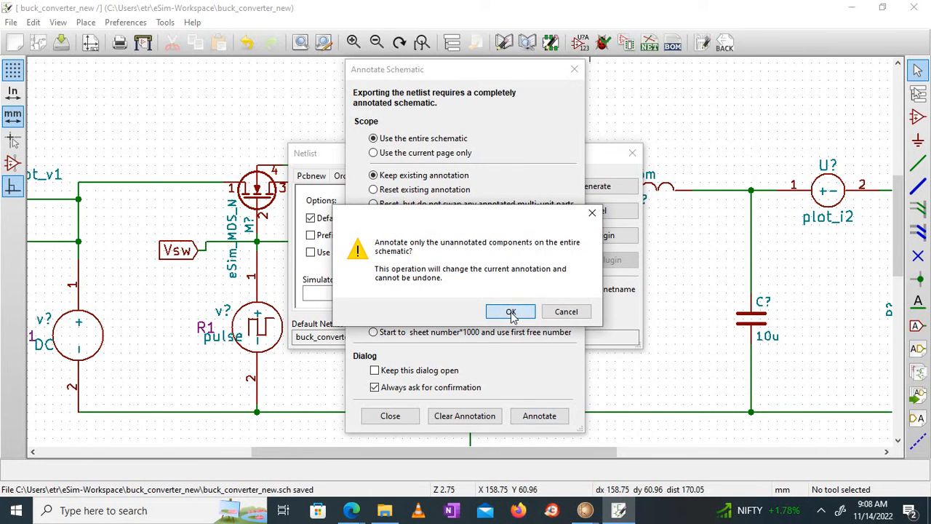
pyautogui.click(511, 311)
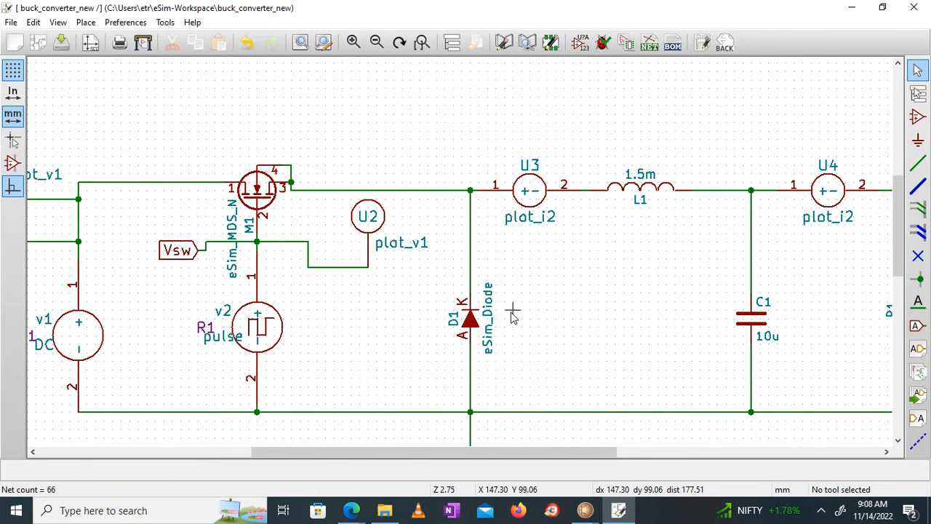
# Step: Review the annotated components across the buck converter circuit and save the schematic
pyautogui.moveTo(384, 453); pyautogui.dragTo(430, 460)
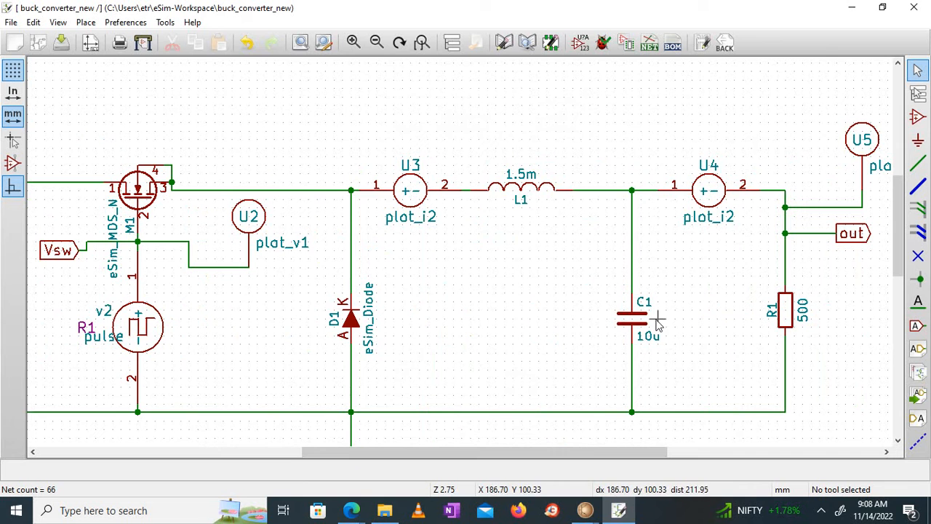
pyautogui.moveTo(406, 450); pyautogui.dragTo(372, 451)
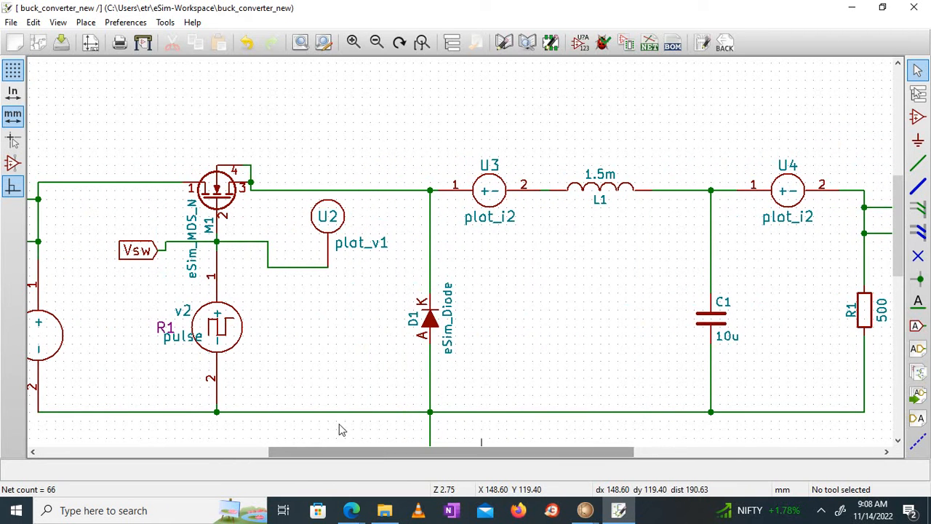
pyautogui.click(62, 45)
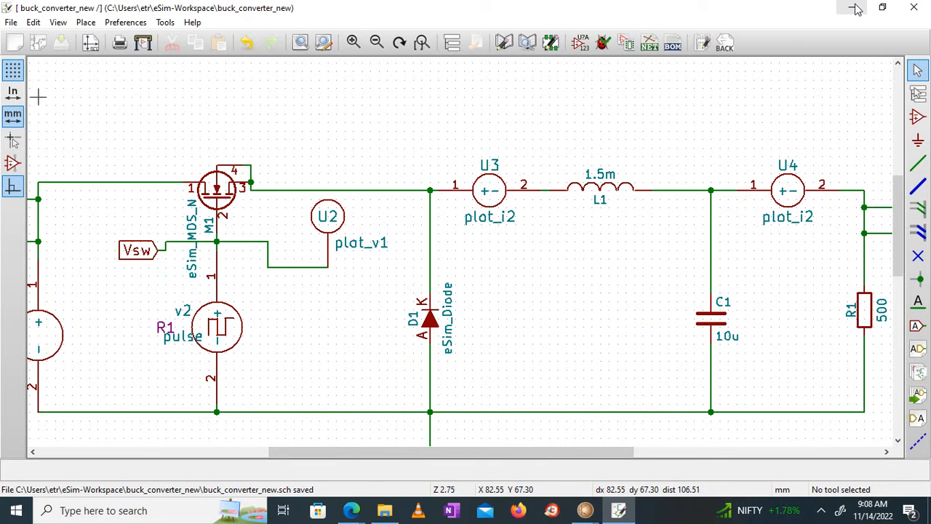
# Step: Switch to the eSim-2.3 window, expand the buck_converter_new project and refresh its file list
pyautogui.click(594, 514)
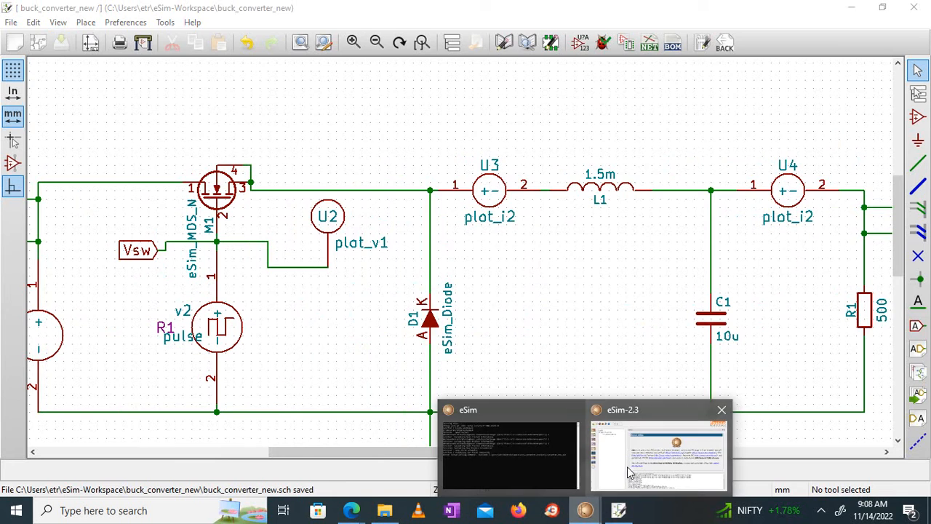
pyautogui.click(631, 471)
pyautogui.click(63, 98)
pyautogui.click(58, 94)
pyautogui.click(86, 97)
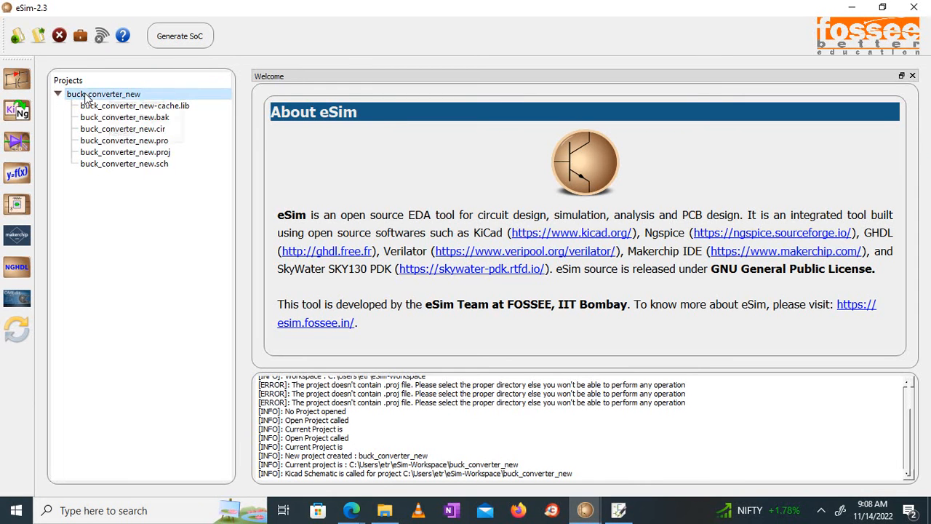
pyautogui.rightClick(86, 97)
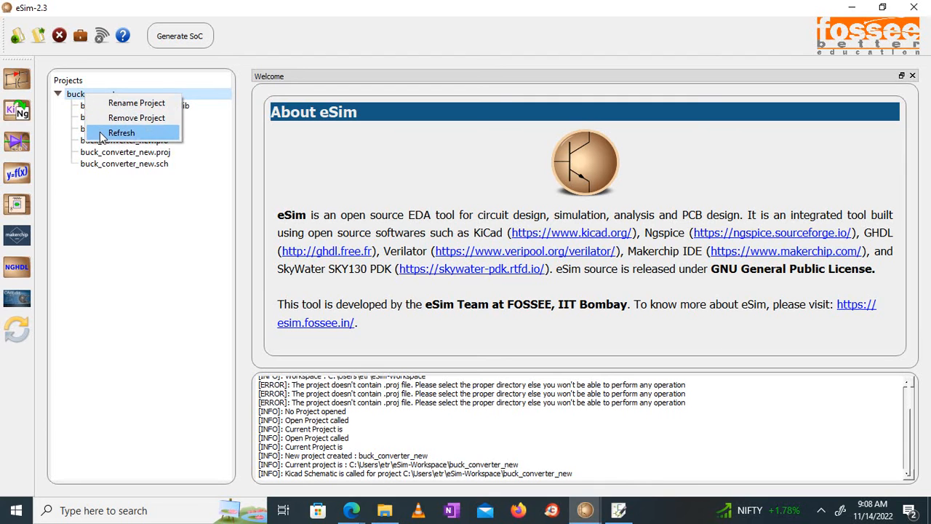
pyautogui.click(122, 133)
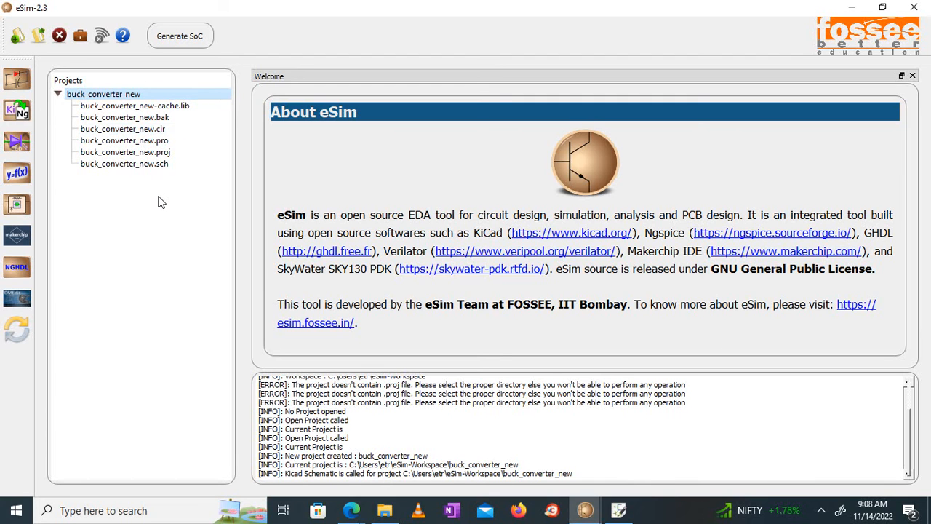
# Step: Start the KiCad to Ngspice conversion and set a transient analysis with start time 0 sec, step time 100 us and stop time 12 ms
pyautogui.click(20, 112)
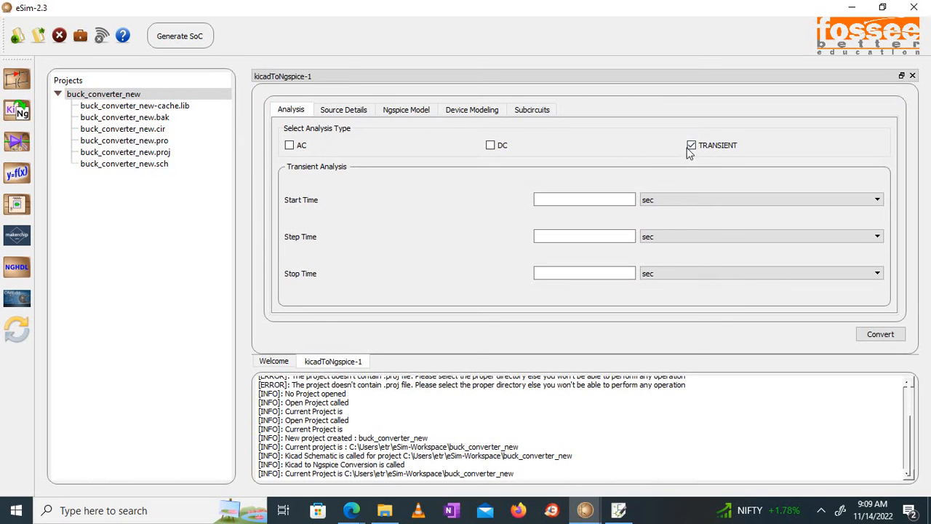
pyautogui.click(594, 201)
pyautogui.click(574, 236)
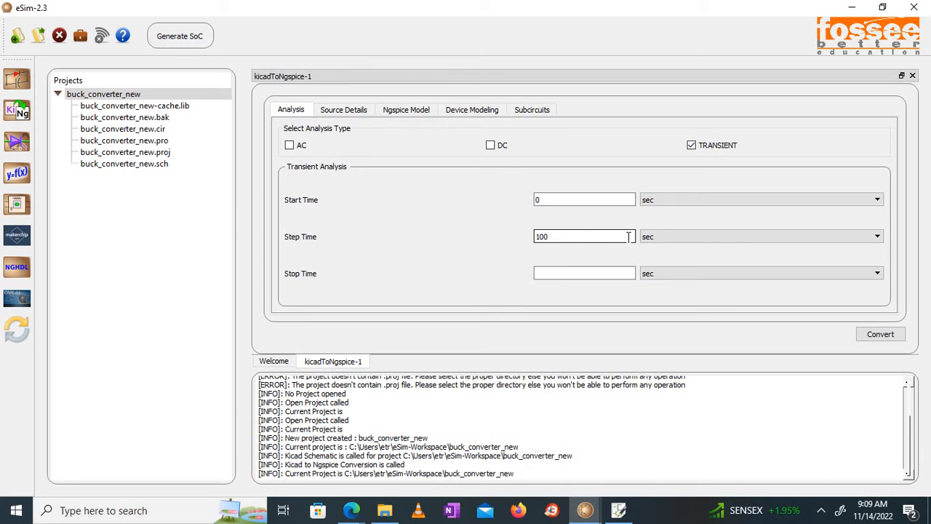
pyautogui.click(657, 239)
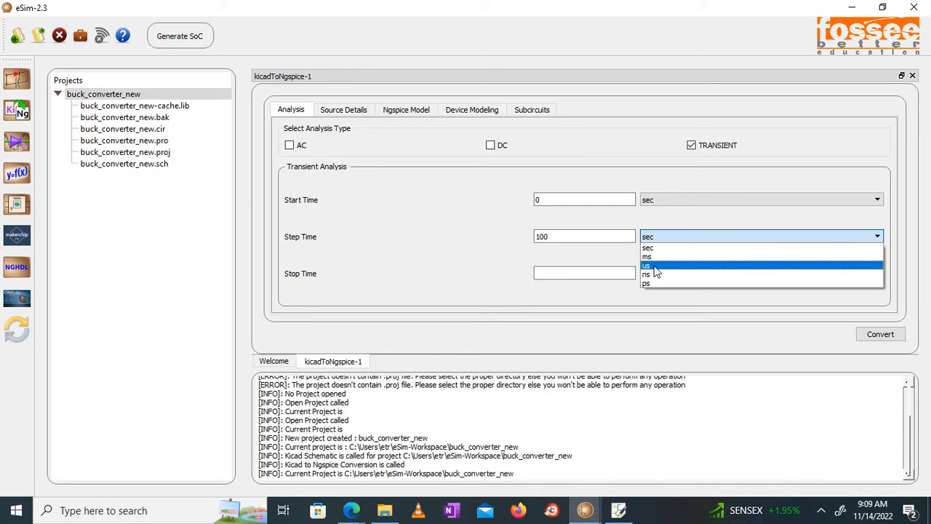
pyautogui.click(654, 266)
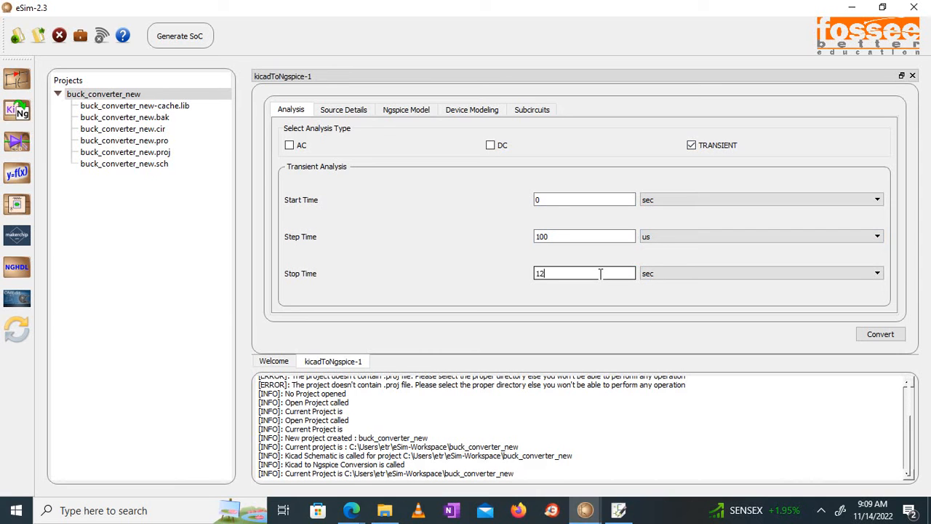
pyautogui.click(647, 272)
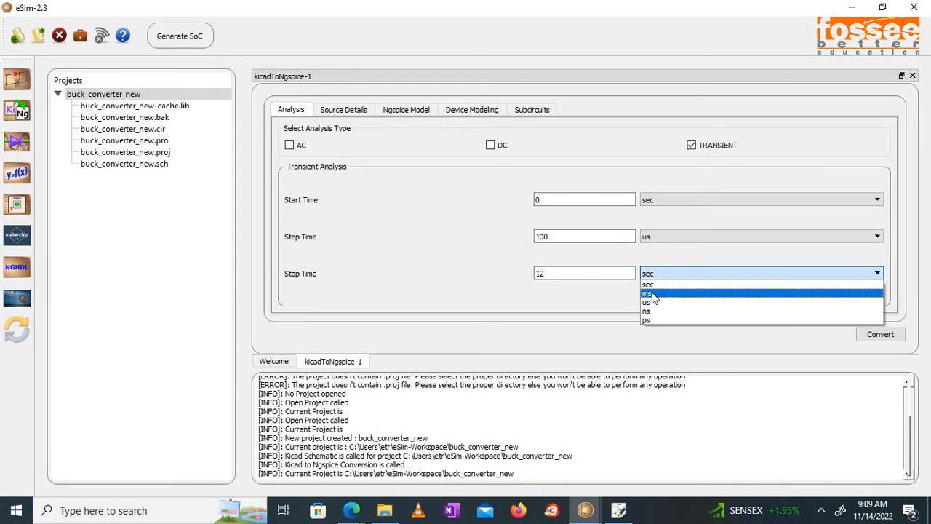
pyautogui.click(652, 294)
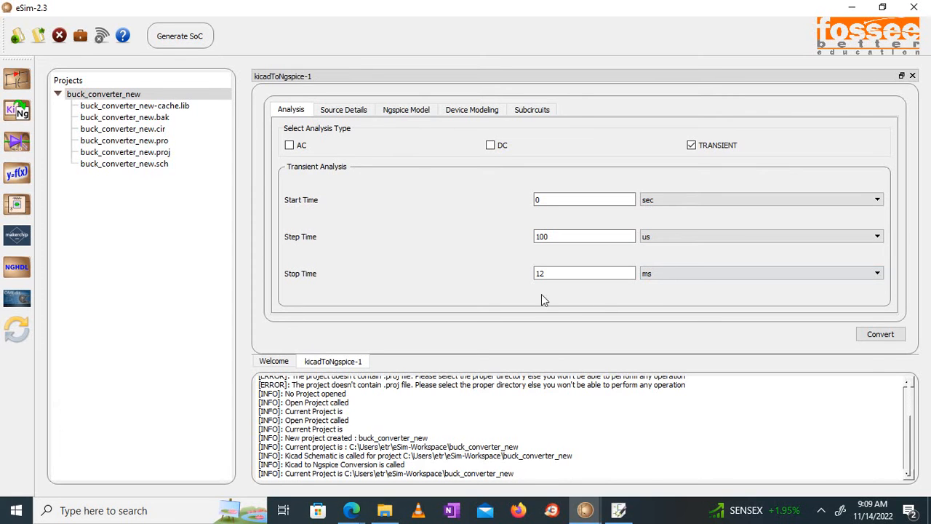
# Step: Identify source v1 in the schematic and set the DC source v1 value to 15 in the source details
pyautogui.click(350, 110)
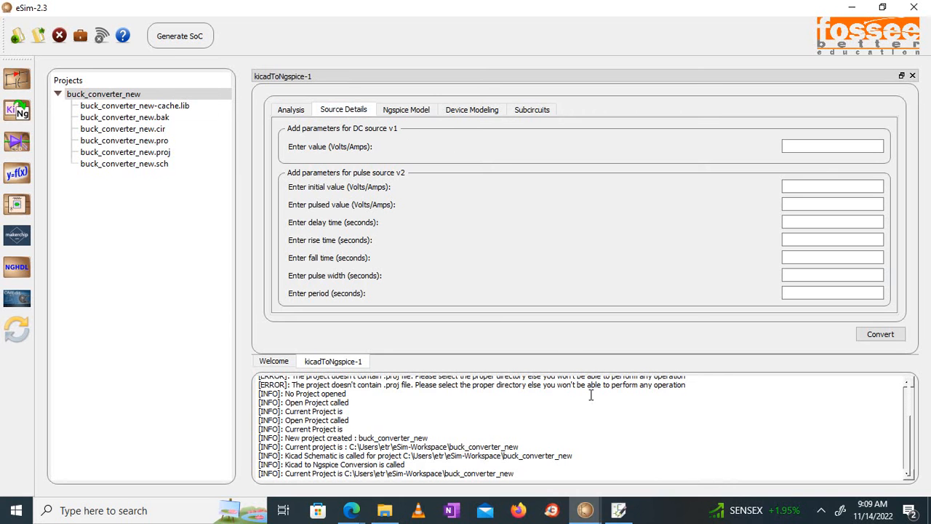
pyautogui.click(618, 510)
pyautogui.moveTo(473, 456); pyautogui.dragTo(398, 453)
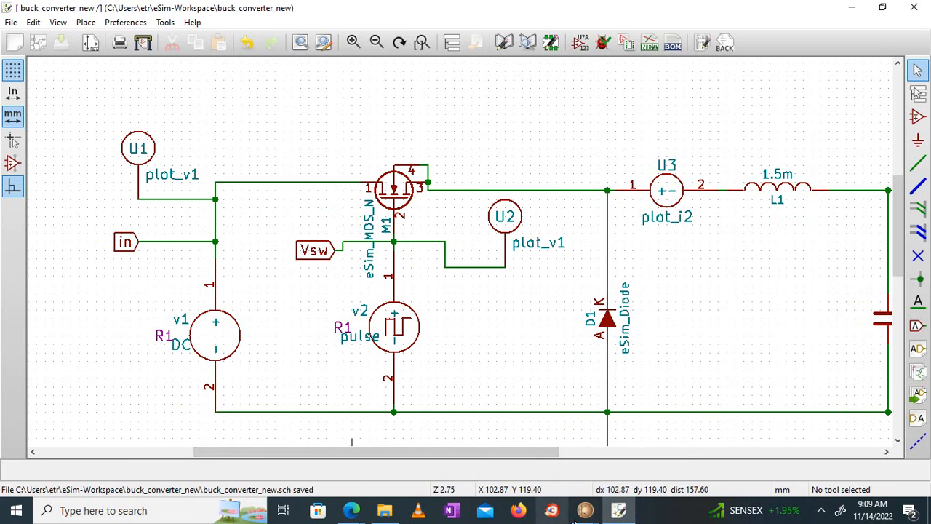
pyautogui.moveTo(584, 510)
pyautogui.click(635, 465)
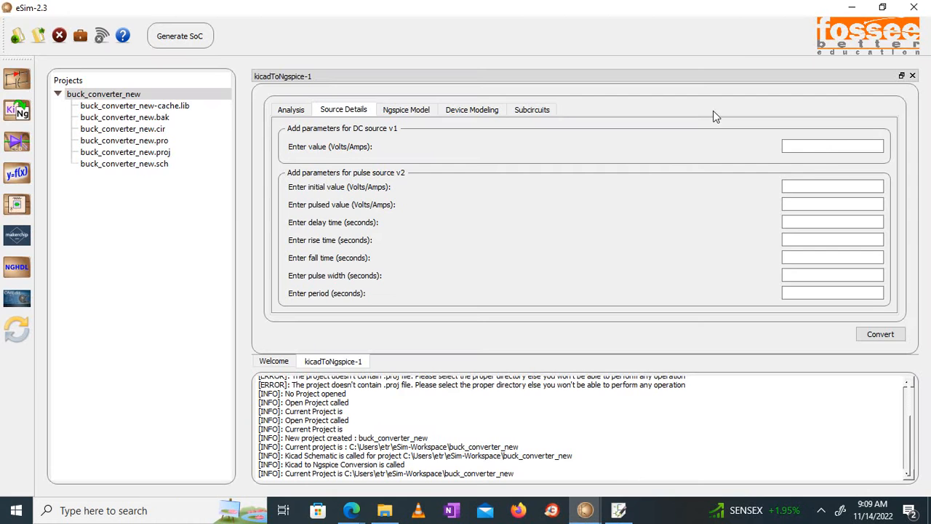
pyautogui.click(815, 150)
# Step: Check source v2 in the schematic, and give pulse source v2 an initial value of 0, pulsed value of 20 and delay time of 0
pyautogui.click(787, 184)
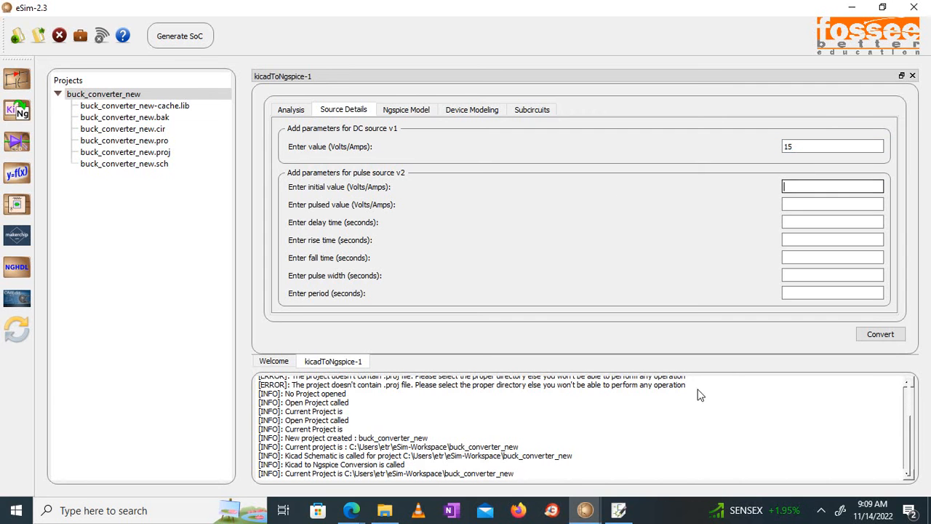
pyautogui.click(617, 510)
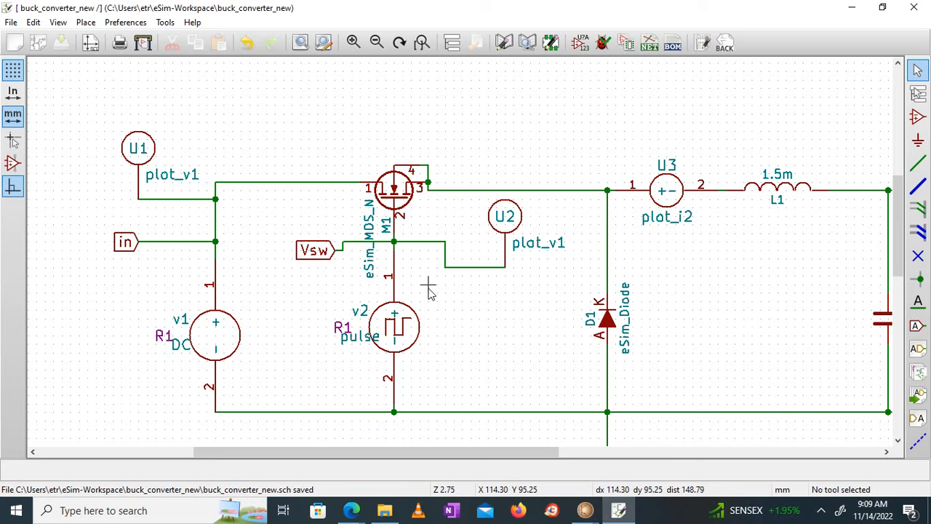
pyautogui.moveTo(586, 509)
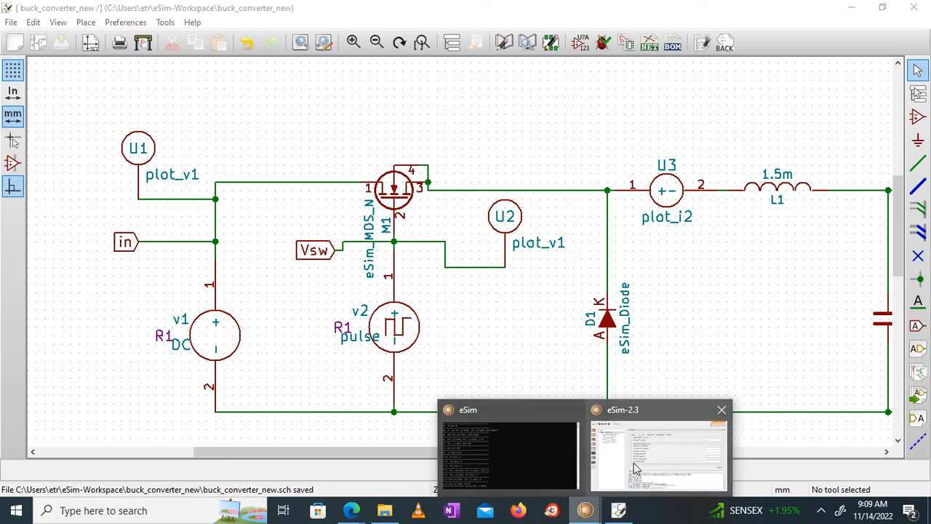
pyautogui.click(636, 466)
pyautogui.click(803, 185)
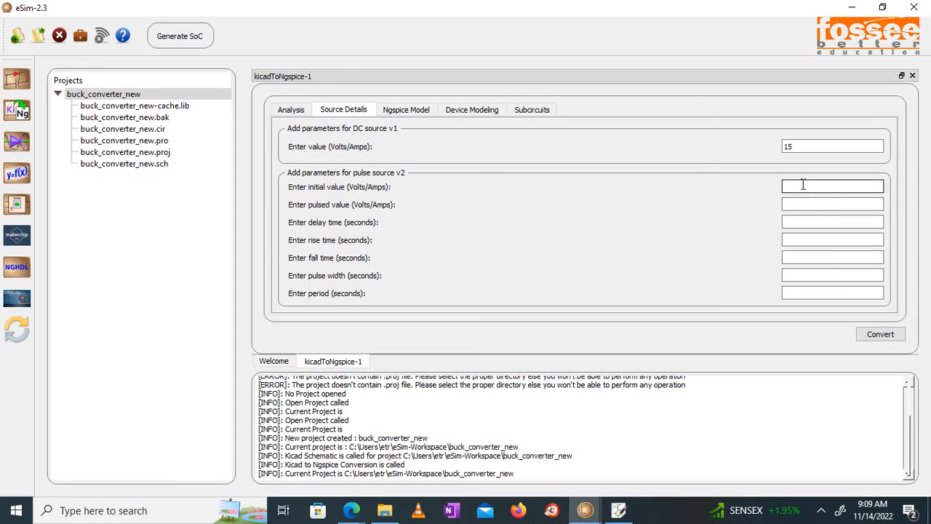
pyautogui.press('Tab')
pyautogui.press('Tab')
pyautogui.write('0')
# Step: Set both the rise time and the fall time of pulse source v2 to 1n
pyautogui.click(793, 238)
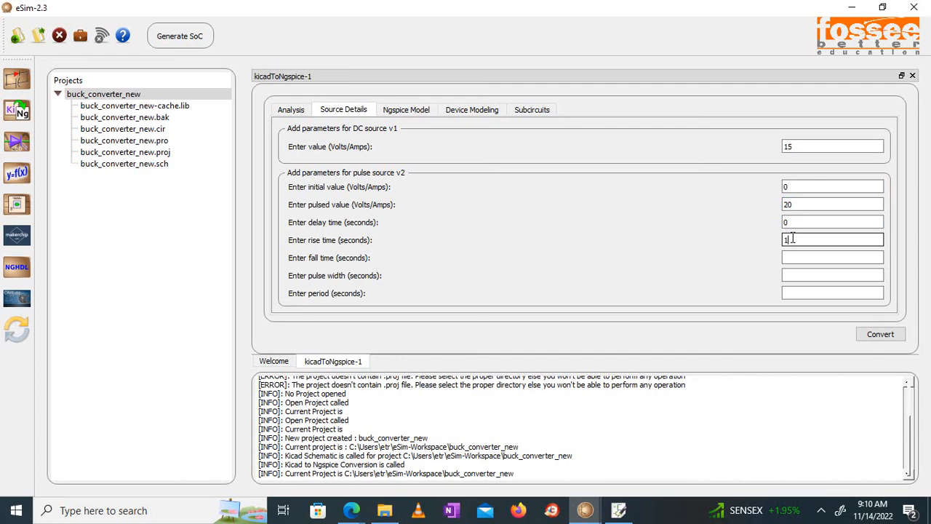
pyautogui.press('Tab')
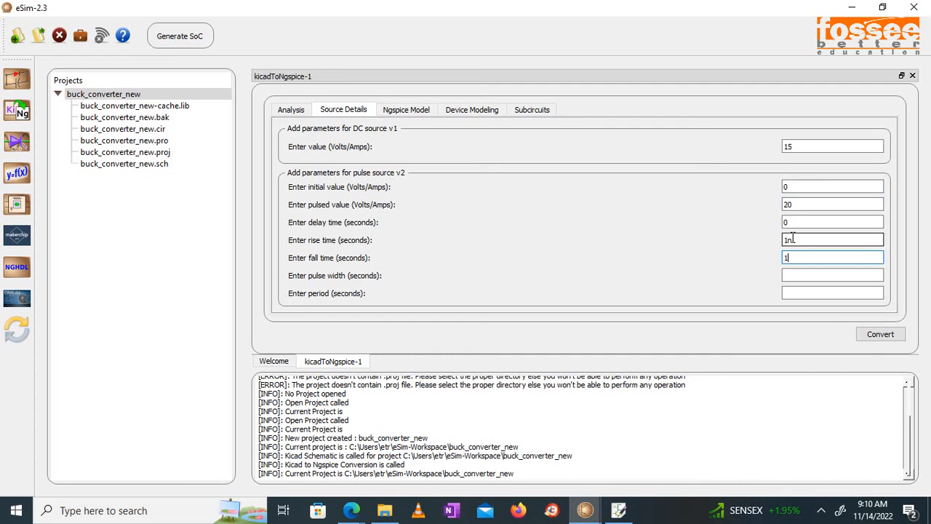
pyautogui.click(808, 274)
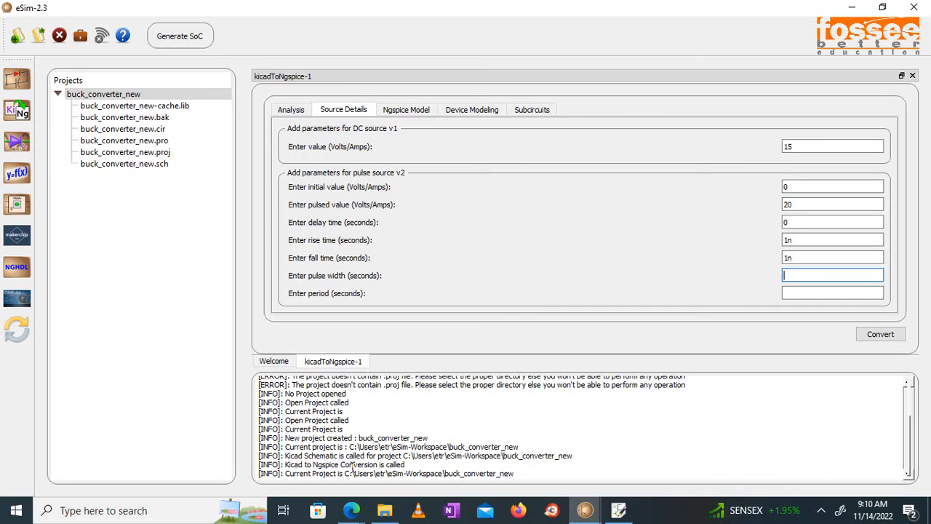
# Step: Switch to the PDF handout in Edge and examine the derivation of the buck converter's voltage transfer ratio
pyautogui.click(351, 509)
pyautogui.click(432, 469)
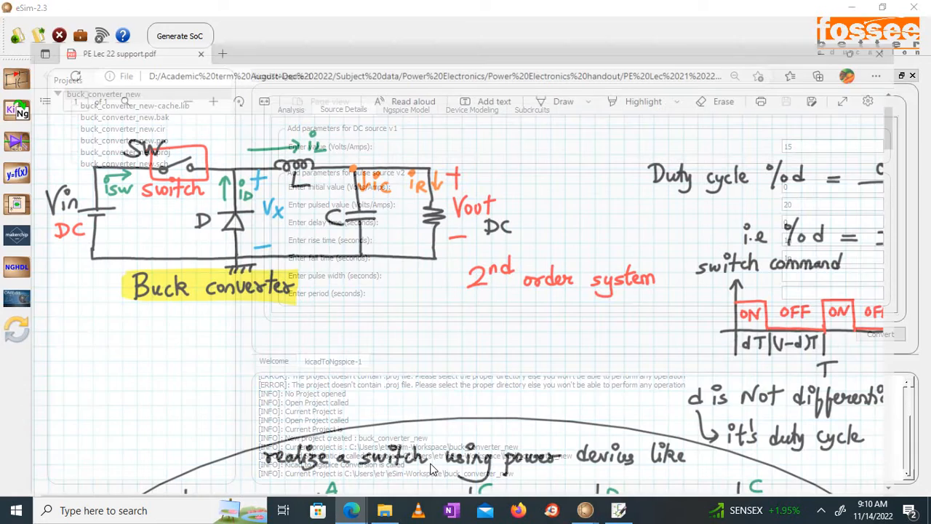
pyautogui.scroll(-2, 420, 282)
pyautogui.scroll(-1, 420, 282)
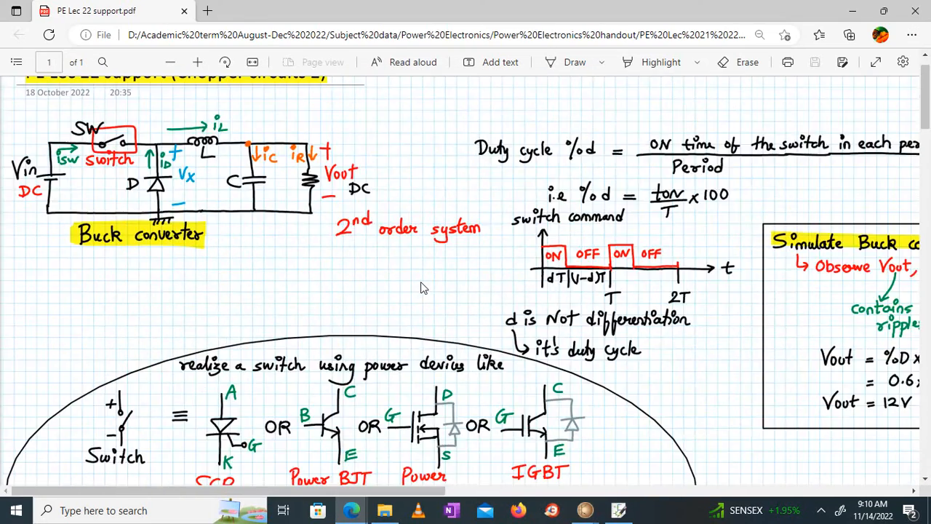
pyautogui.scroll(-4, 563, 277)
pyautogui.scroll(-8, 566, 282)
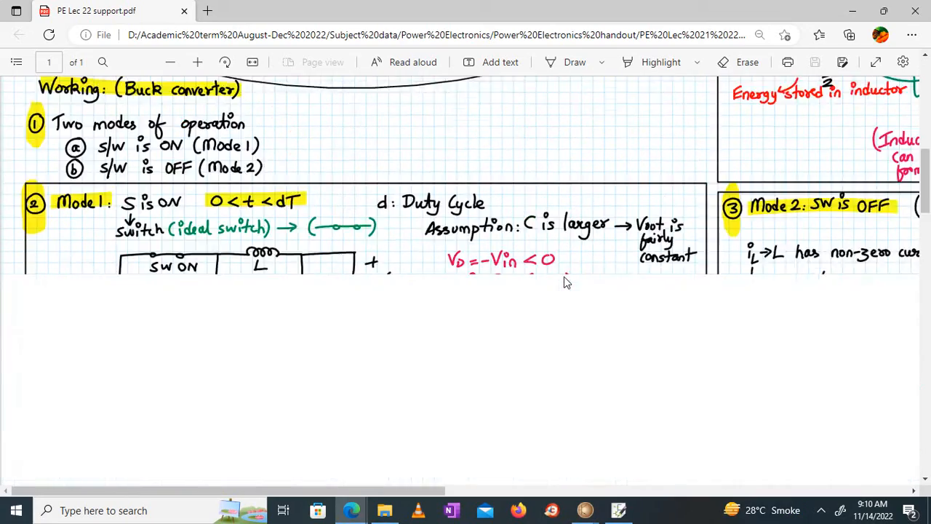
pyautogui.hscroll(5, 566, 282)
pyautogui.hscroll(2, 564, 276)
pyautogui.scroll(-3, 564, 276)
pyautogui.scroll(3, 342, 274)
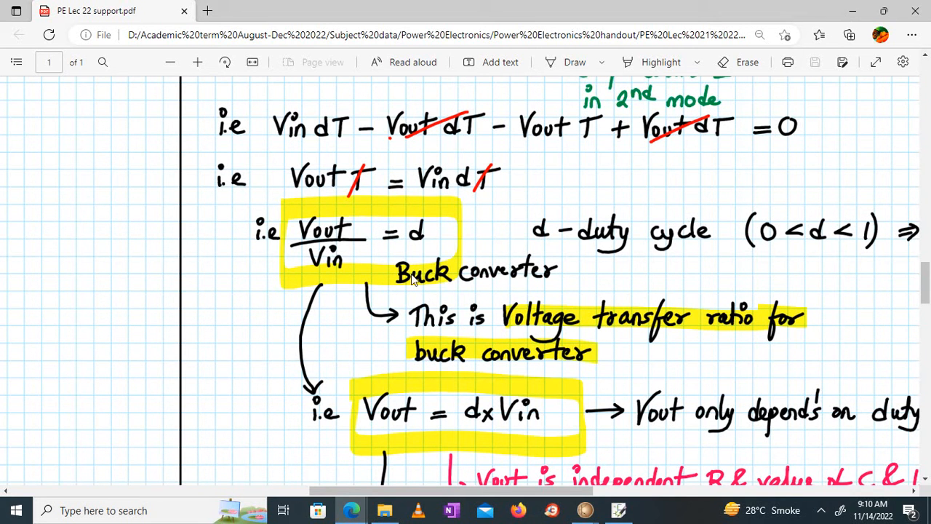
# Step: Examine the duty cycle definition and switch command waveform in the handout, and return to eSim
pyautogui.scroll(3, 355, 265)
pyautogui.scroll(12, 355, 265)
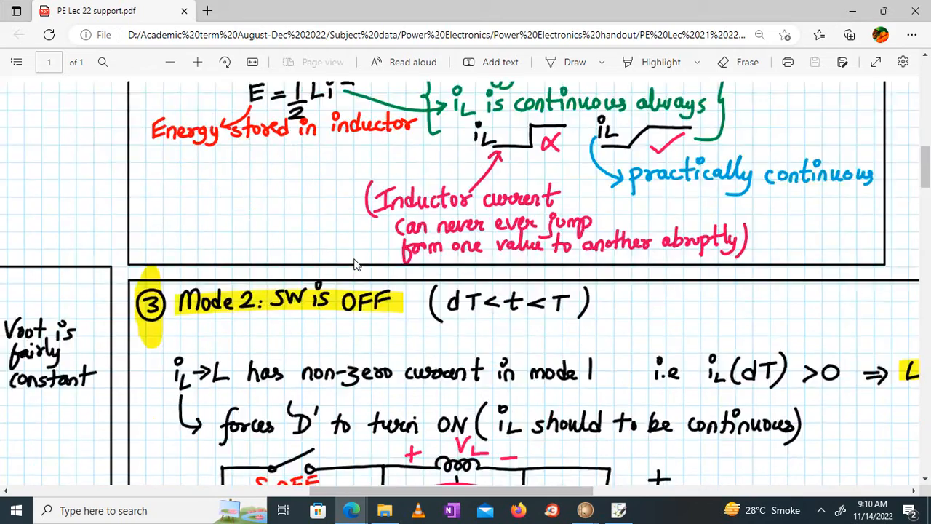
pyautogui.hscroll(-1, 355, 264)
pyautogui.scroll(4, 355, 265)
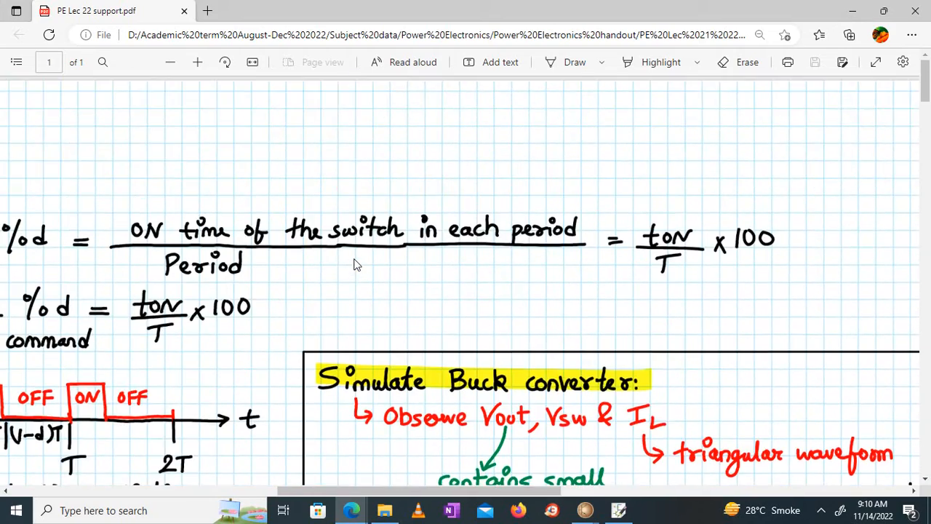
pyautogui.hscroll(-4, 355, 264)
pyautogui.scroll(-1, 355, 265)
pyautogui.hscroll(-1, 355, 265)
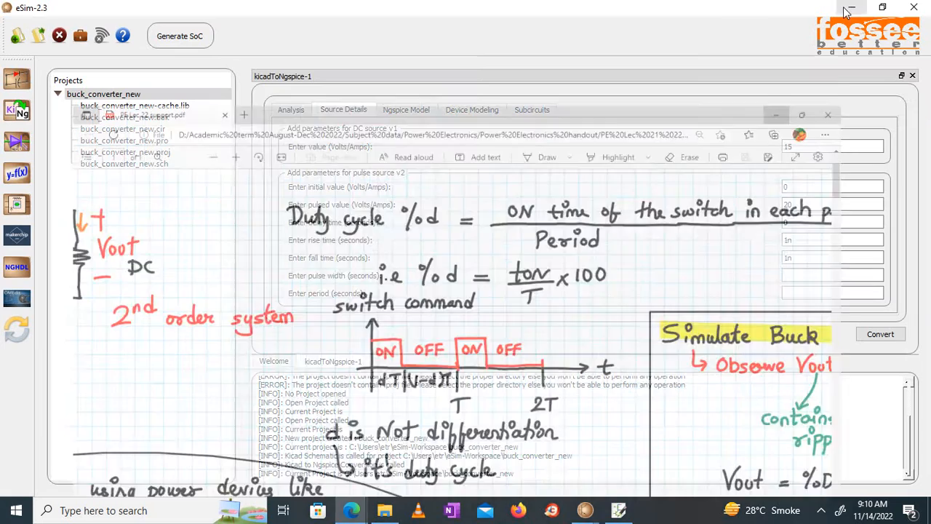
pyautogui.click(852, 11)
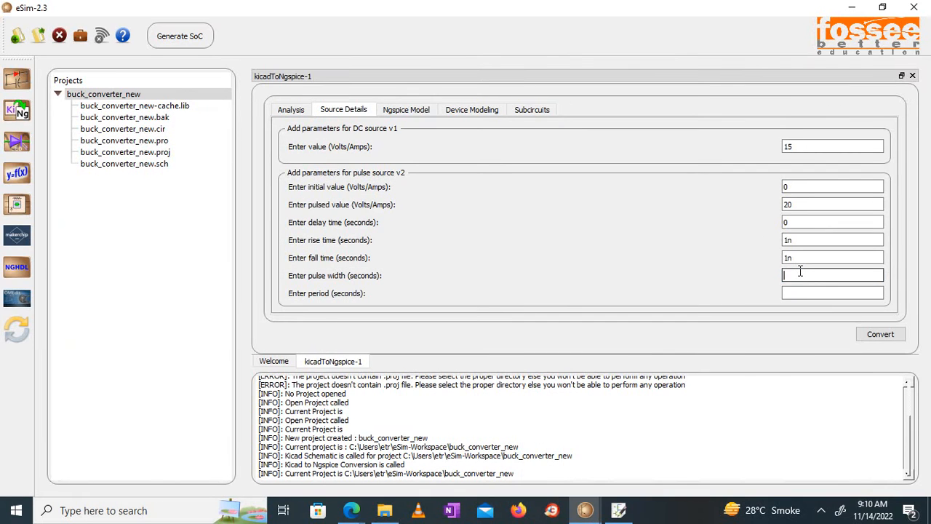
# Step: Set the pulse width of pulse source v2 to 5u and its period to 10u
pyautogui.write('5u')
pyautogui.click(794, 294)
pyautogui.write('10u')
pyautogui.click(790, 274)
pyautogui.press('BackSpace')
pyautogui.press('BackSpace')
pyautogui.write('4u')
pyautogui.press('BackSpace')
pyautogui.write('5')
pyautogui.click(613, 245)
# Step: Check the Ngspice model settings and assign the NMOS-0.5um.lib library from the MOS folder to MOSFET m1
pyautogui.click(404, 110)
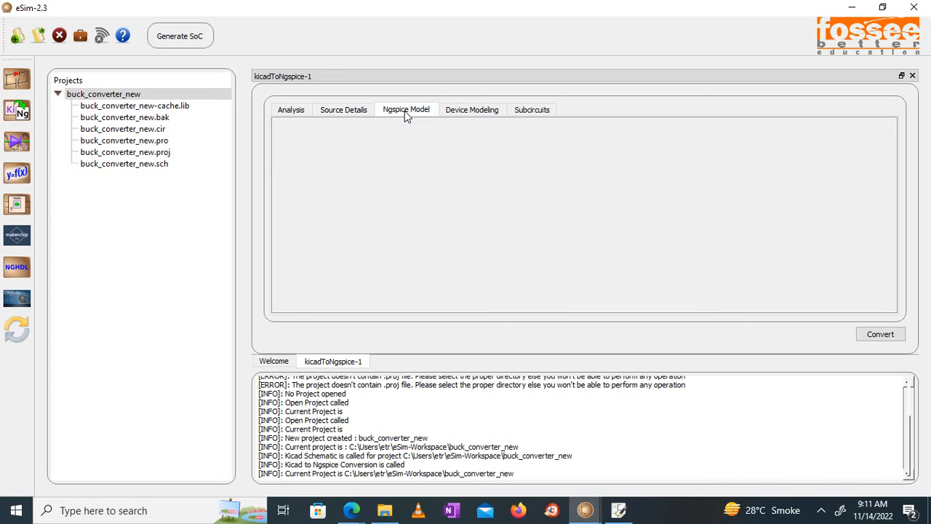
pyautogui.click(475, 110)
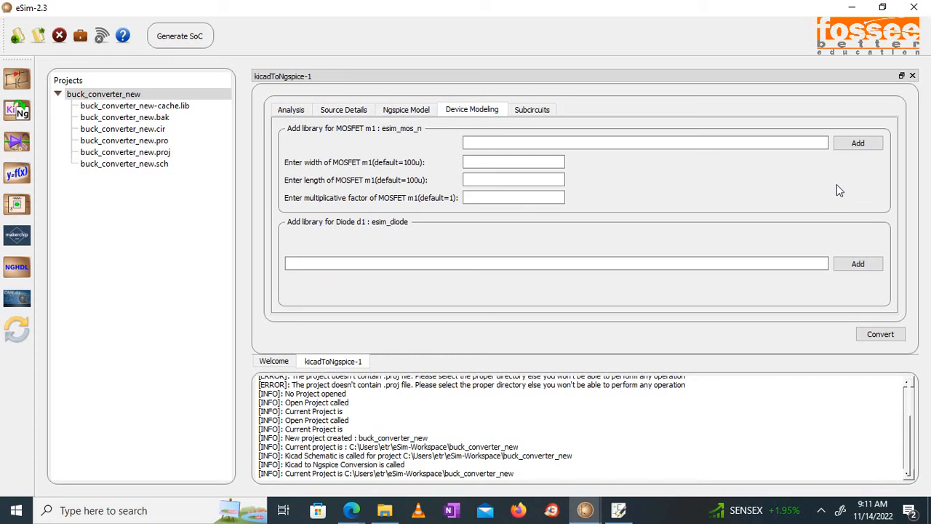
pyautogui.click(857, 146)
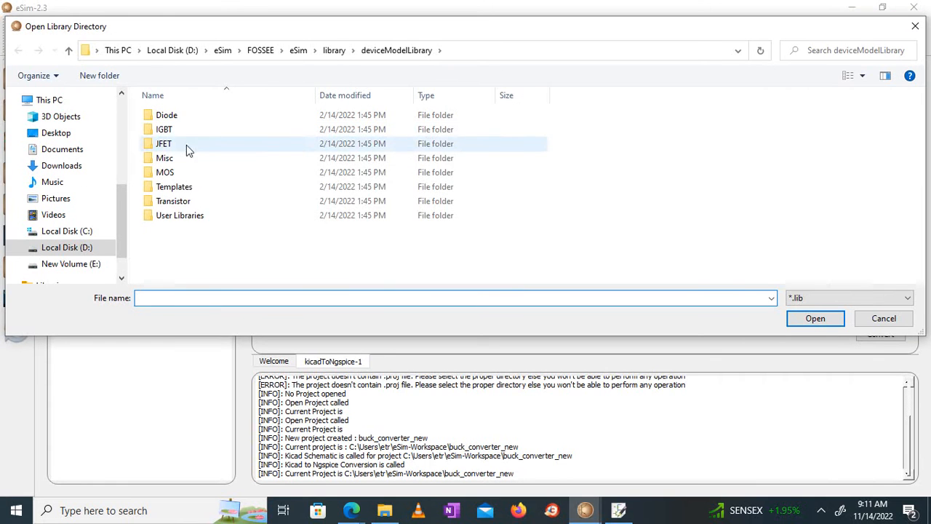
pyautogui.doubleClick(172, 172)
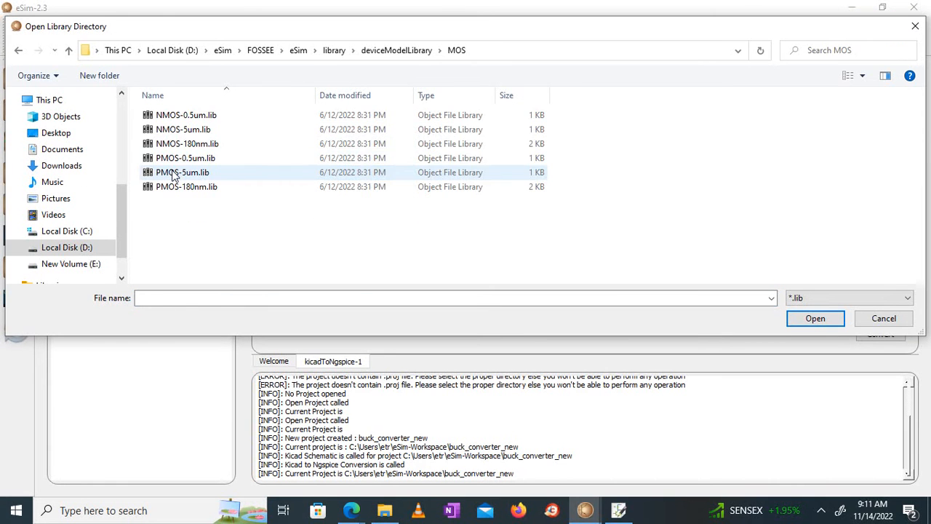
pyautogui.click(210, 116)
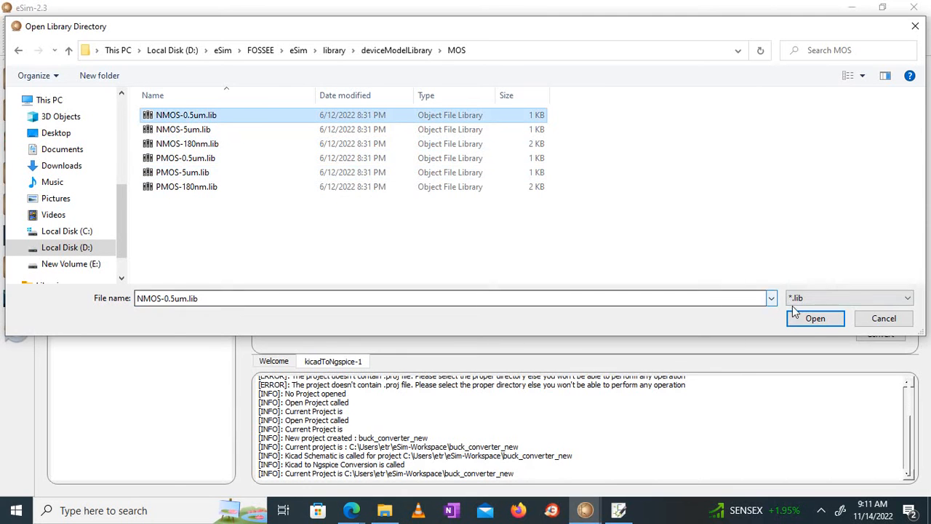
pyautogui.click(813, 319)
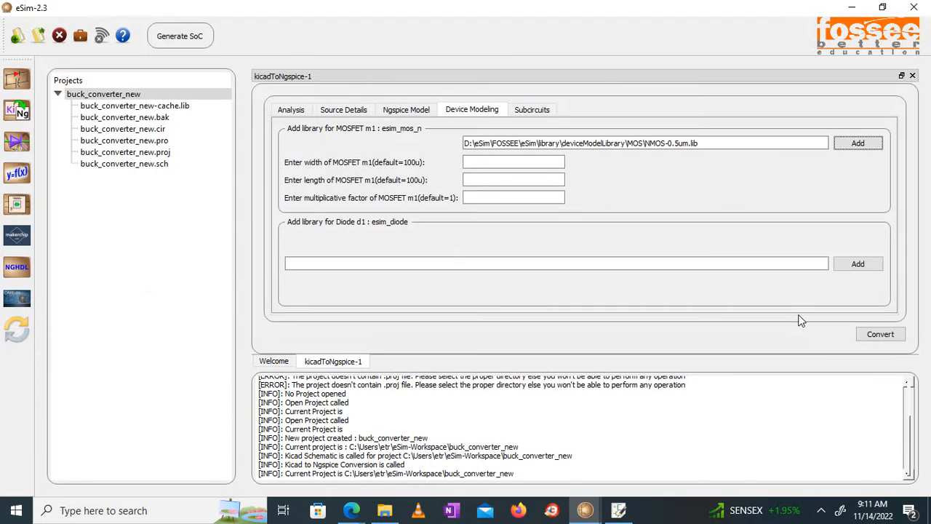
pyautogui.click(820, 509)
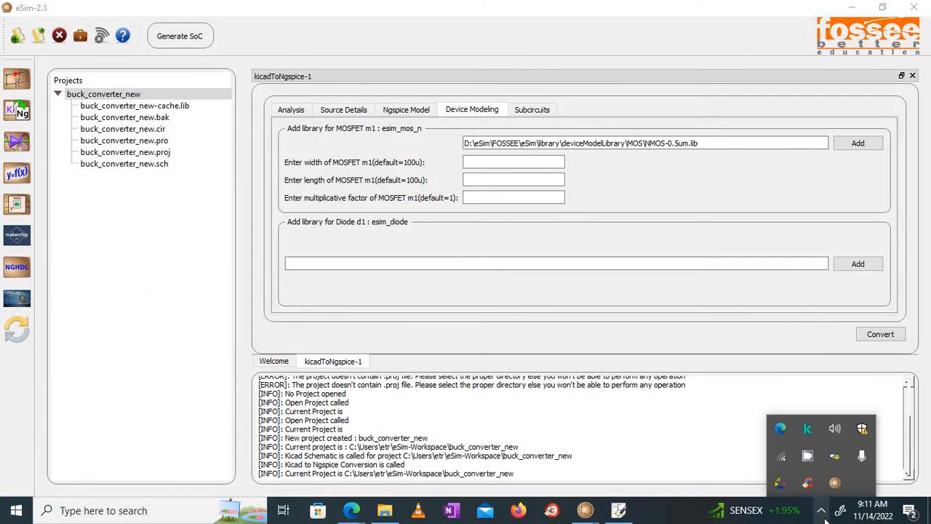
pyautogui.rightClick(810, 458)
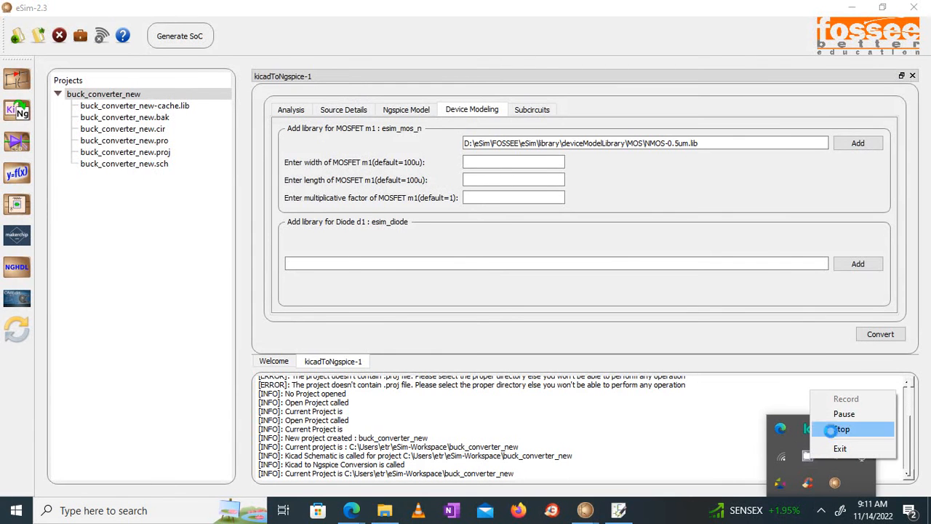
pyautogui.click(843, 413)
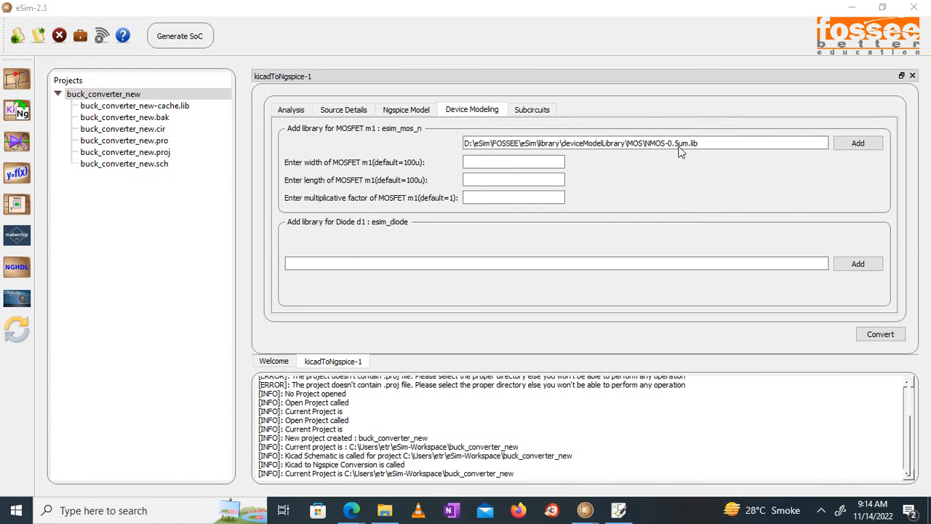
# Step: Give MOSFET m1 a width of 100u, a length of 0.5u and a multiplicative factor of 1
pyautogui.click(499, 162)
pyautogui.write('100u')
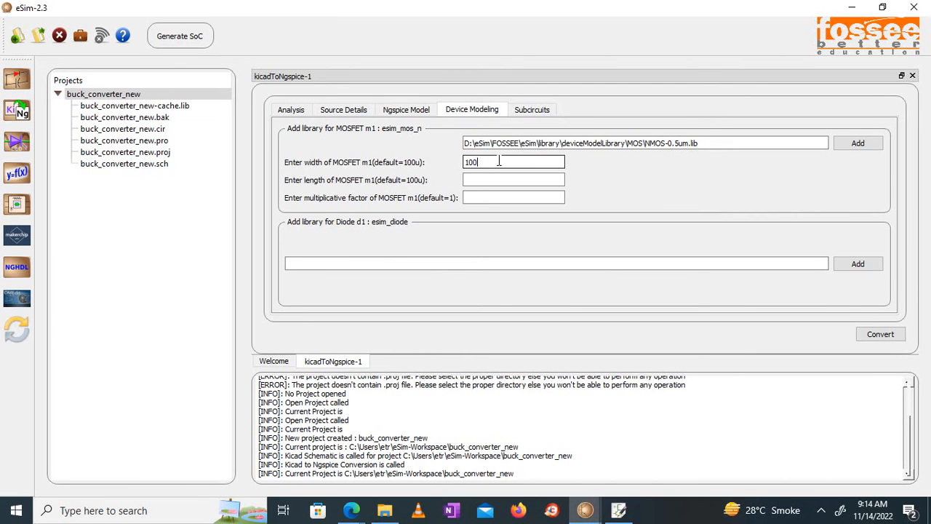
pyautogui.click(476, 183)
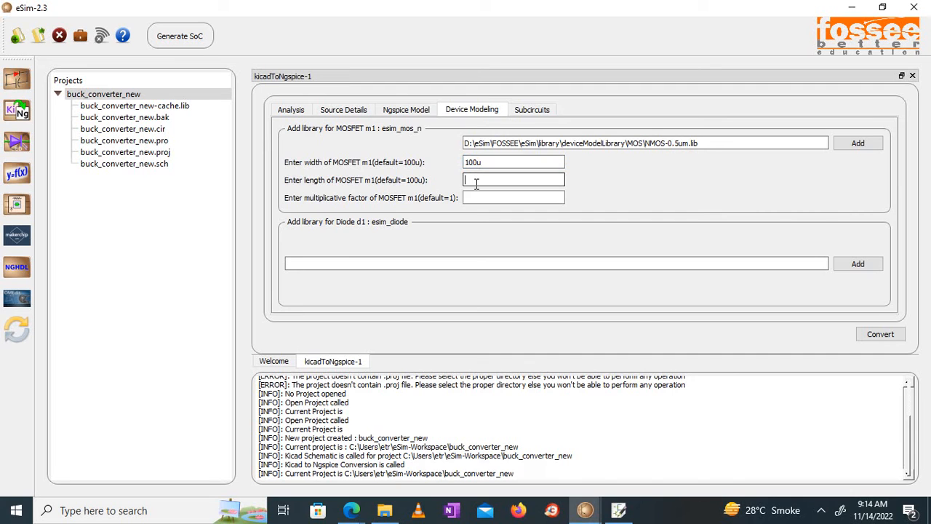
pyautogui.write('0.5u')
pyautogui.click(476, 196)
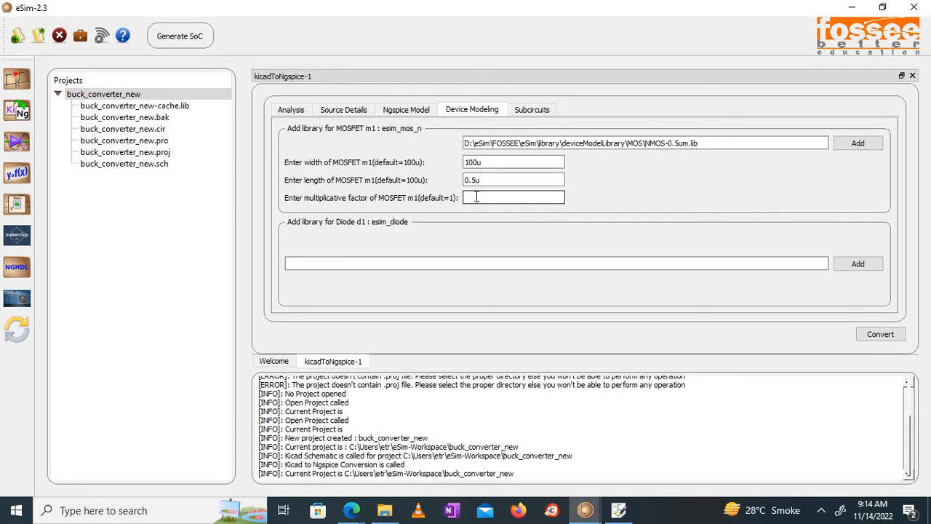
pyautogui.write('1')
# Step: Assign the PowerDiode.lib library from the Diode folder to diode d1
pyautogui.click(859, 265)
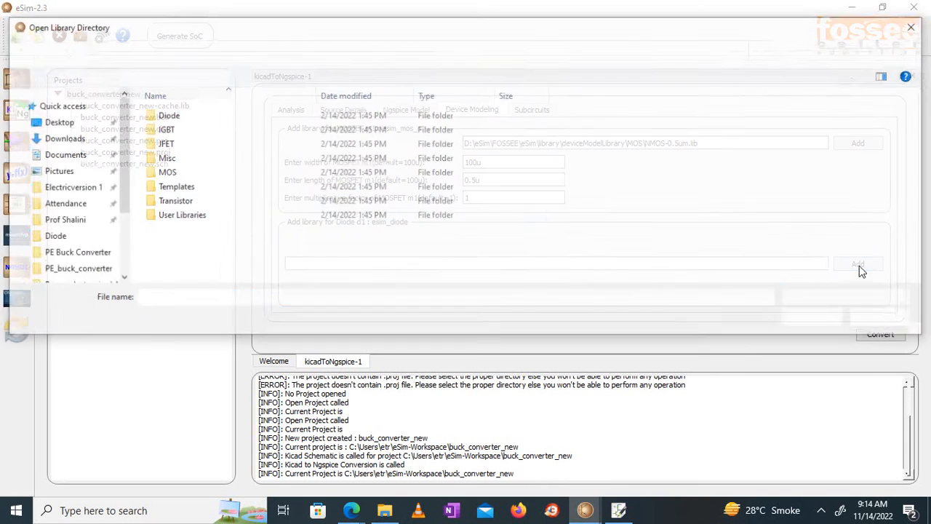
pyautogui.doubleClick(169, 116)
pyautogui.click(166, 117)
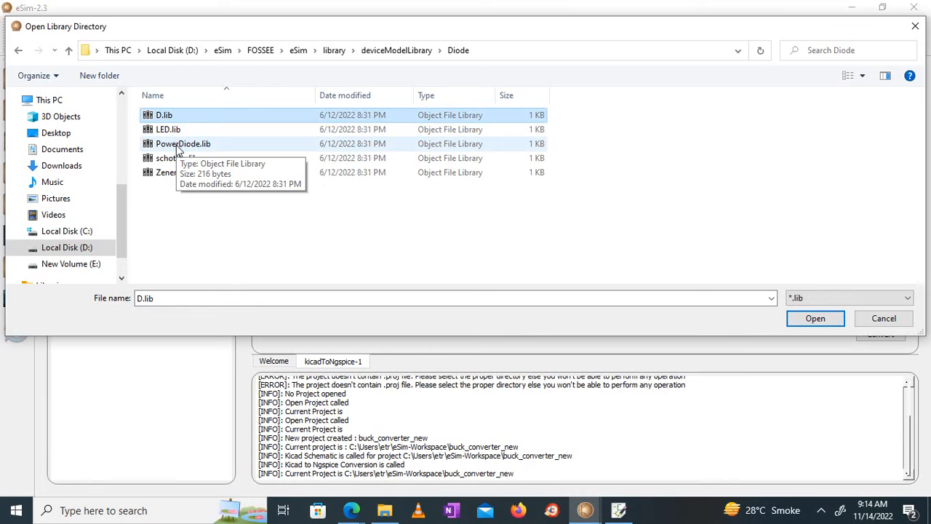
pyautogui.click(178, 147)
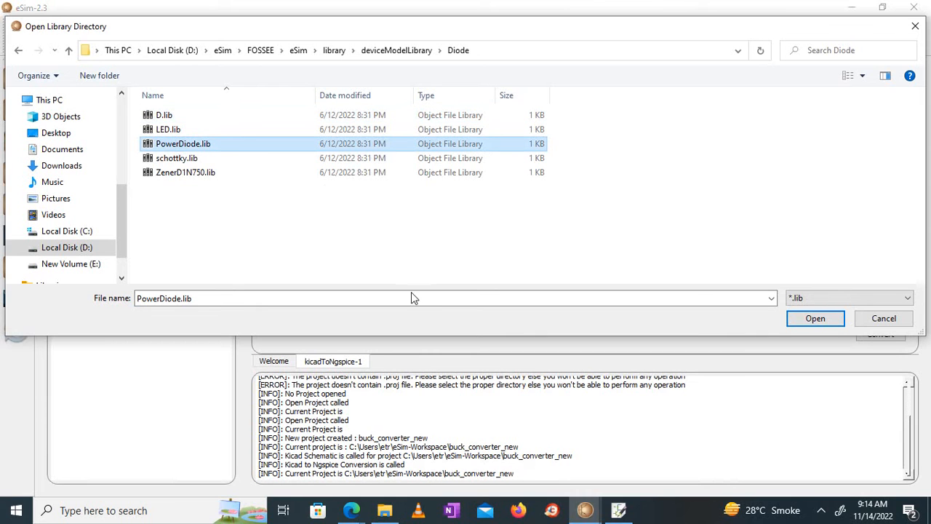
pyautogui.click(810, 320)
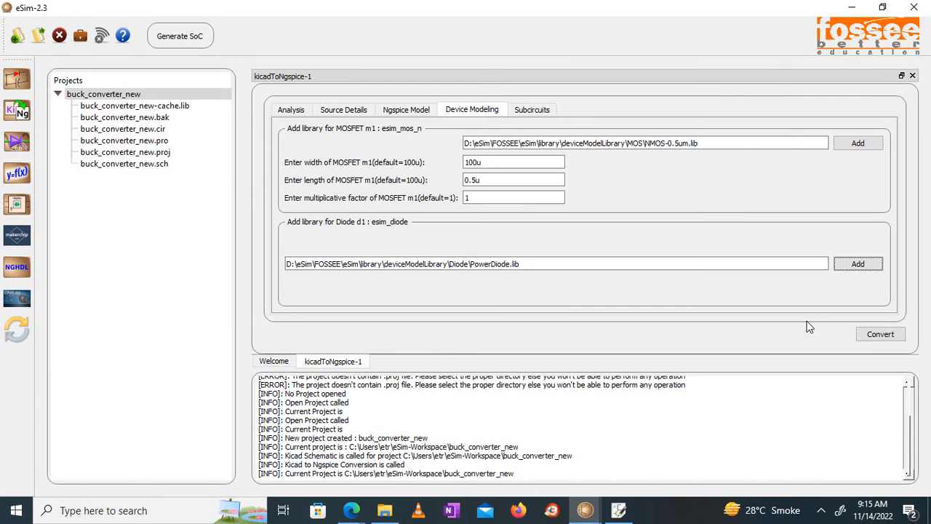
# Step: Recheck the subcircuit, device, source and transient analysis settings, and convert the KiCad netlist to Ngspice
pyautogui.click(534, 110)
pyautogui.click(487, 115)
pyautogui.click(357, 109)
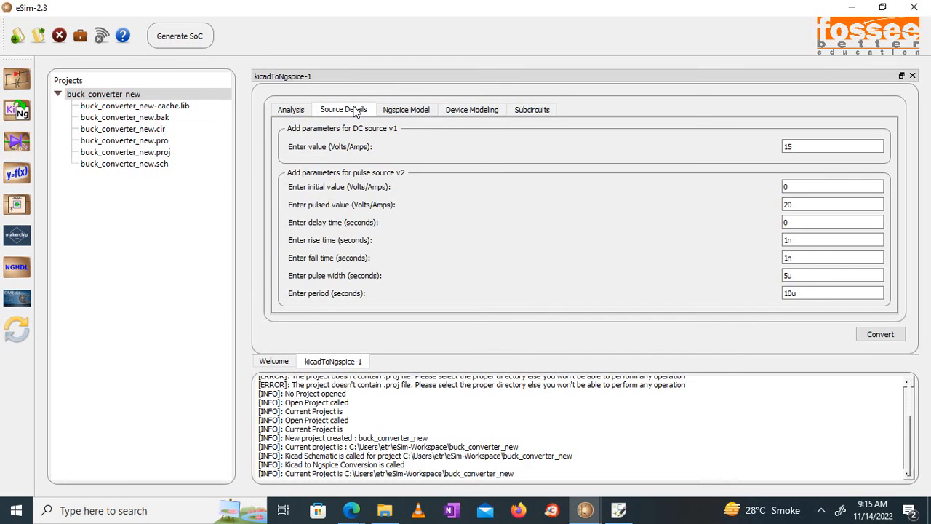
pyautogui.click(292, 110)
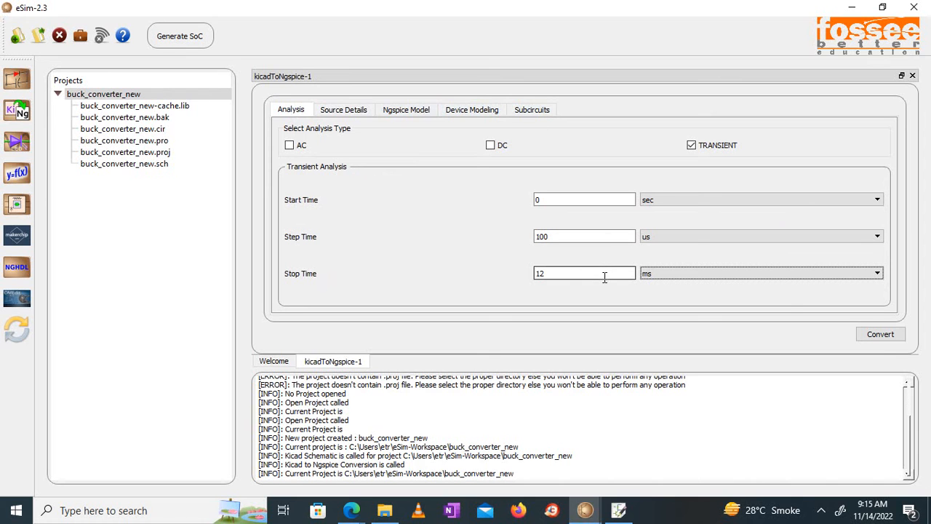
pyautogui.click(878, 339)
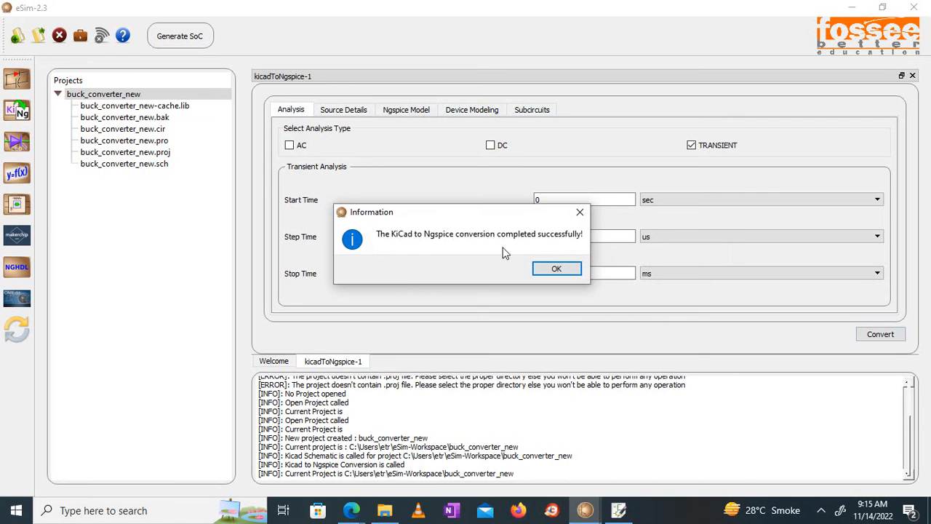
pyautogui.click(556, 270)
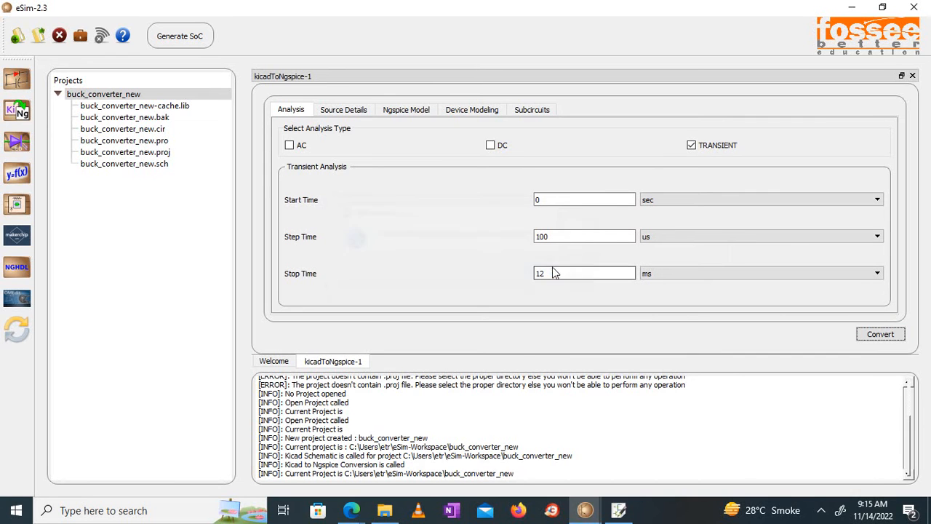
# Step: Refresh the buck_converter_new project's file list and run its simulation
pyautogui.rightClick(120, 96)
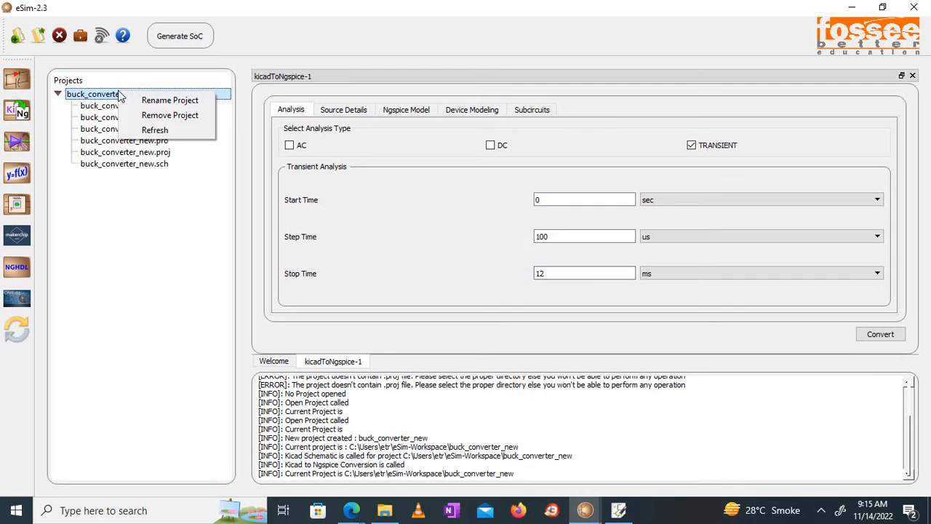
pyautogui.click(142, 127)
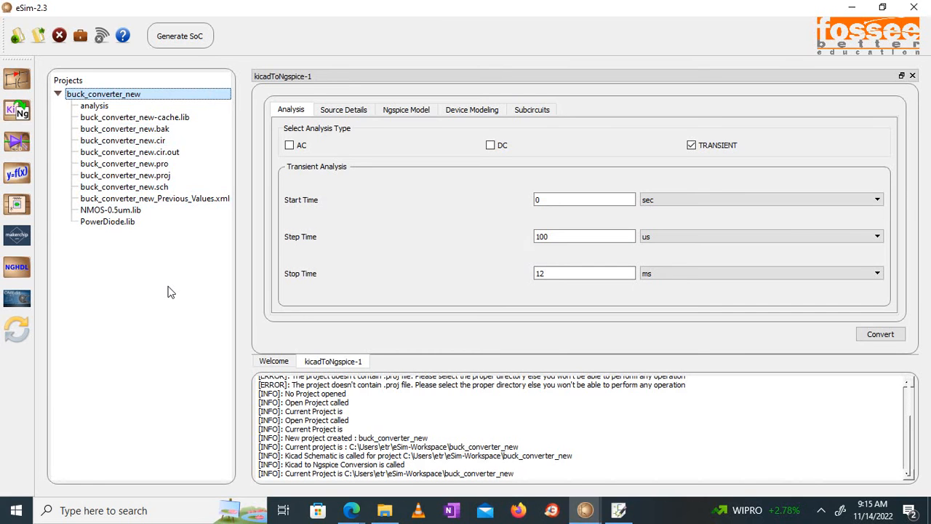
pyautogui.click(17, 142)
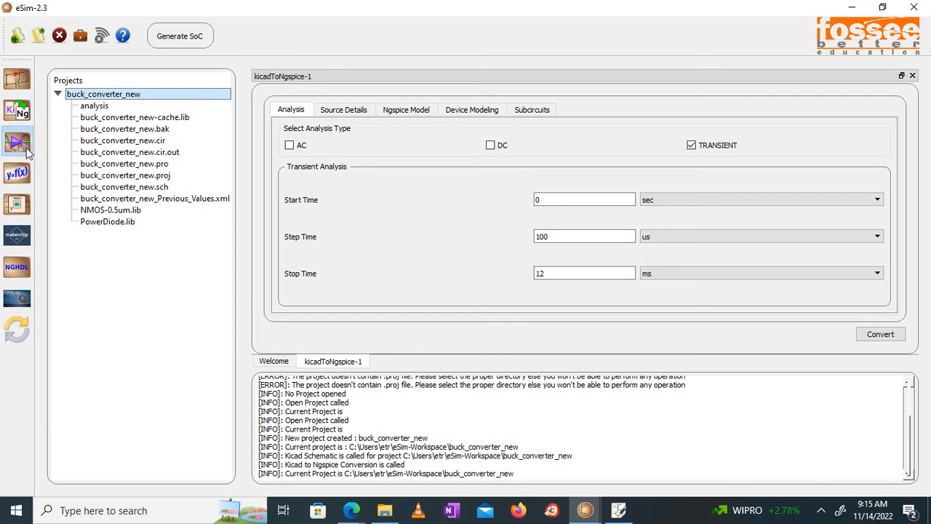
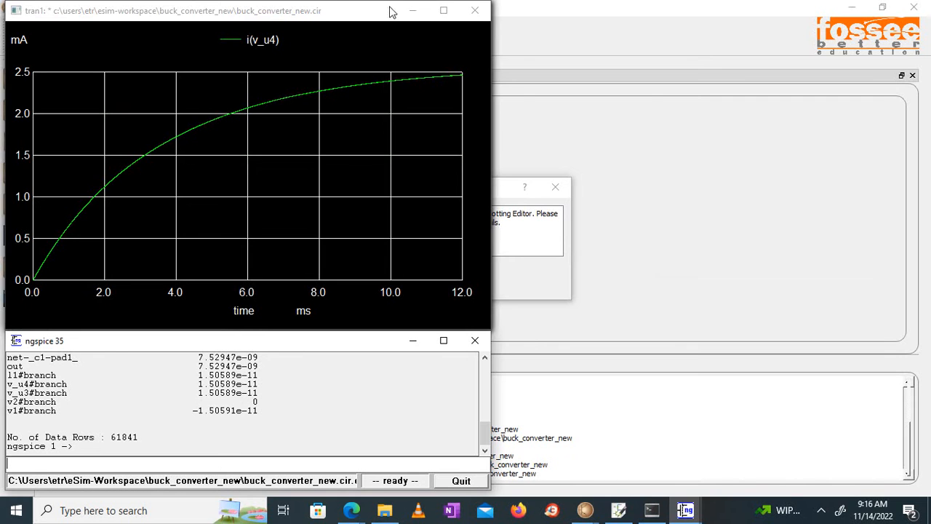
# Step: Examine the simulation plots i(v_u4), i(v_u3), v(out) and v(in), minimizing the plot windows in turn
pyautogui.click(415, 13)
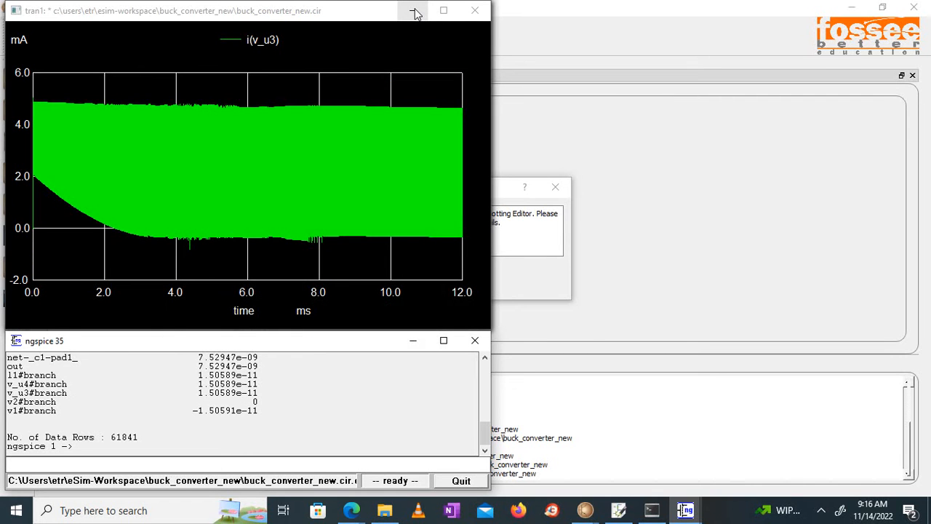
pyautogui.click(414, 13)
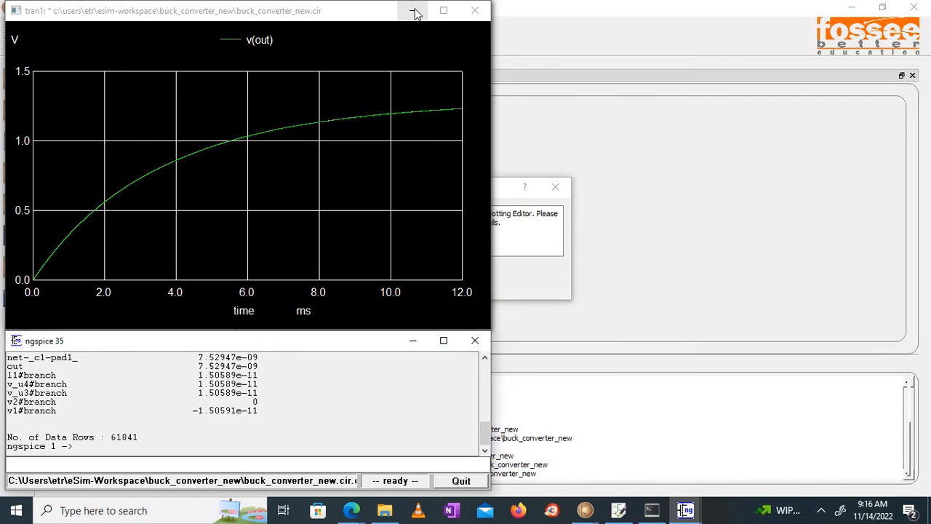
pyautogui.click(414, 13)
pyautogui.click(414, 13)
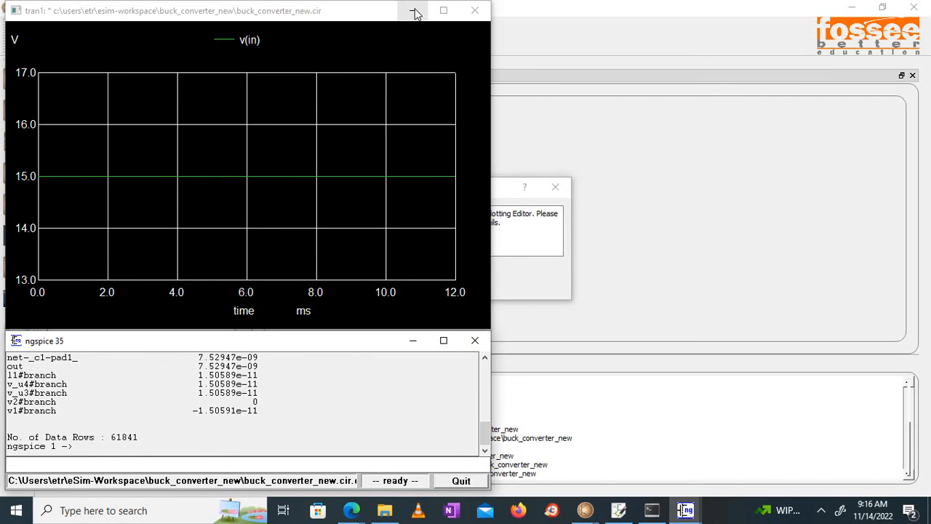
# Step: Minimize the v(in) plot, dismiss the plotting error message and close the NgSpice simulation view
pyautogui.click(415, 13)
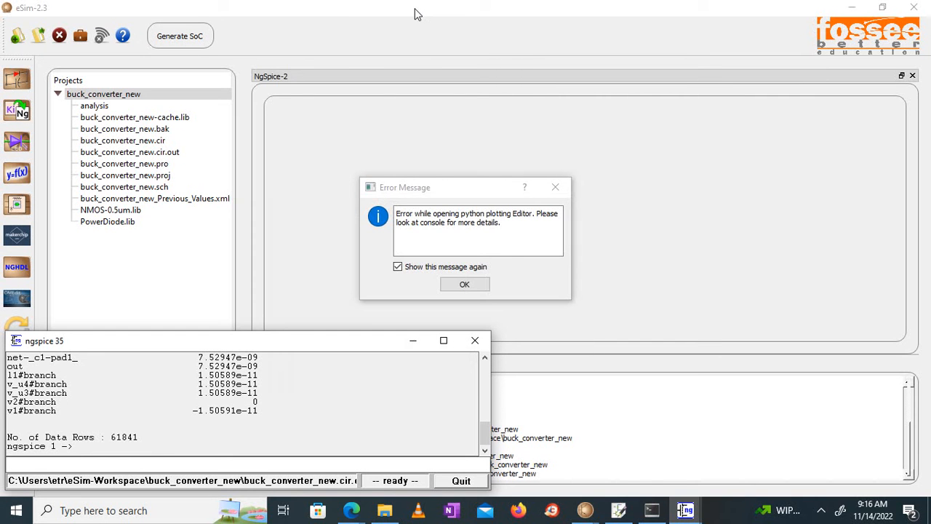
pyautogui.click(464, 283)
pyautogui.click(913, 77)
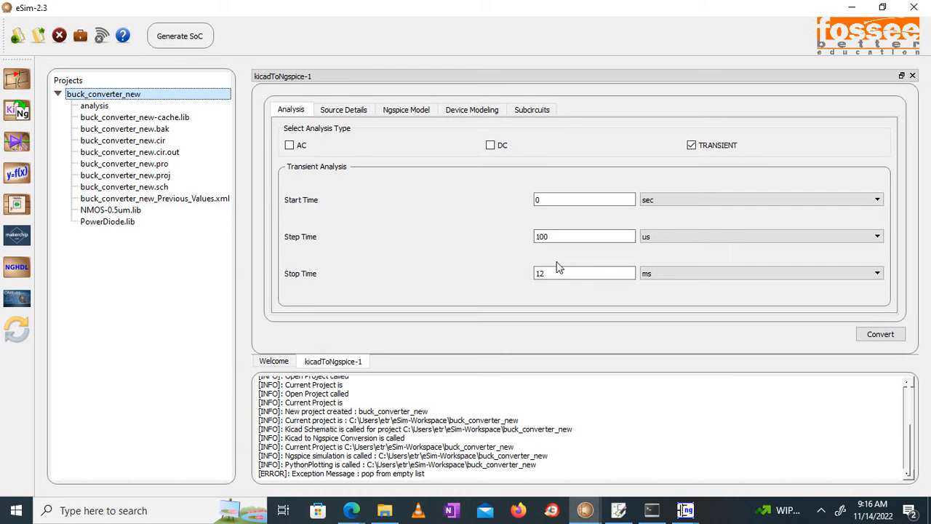
# Step: Replace the library of diode d1 with D.lib from the Diode folder
pyautogui.click(485, 116)
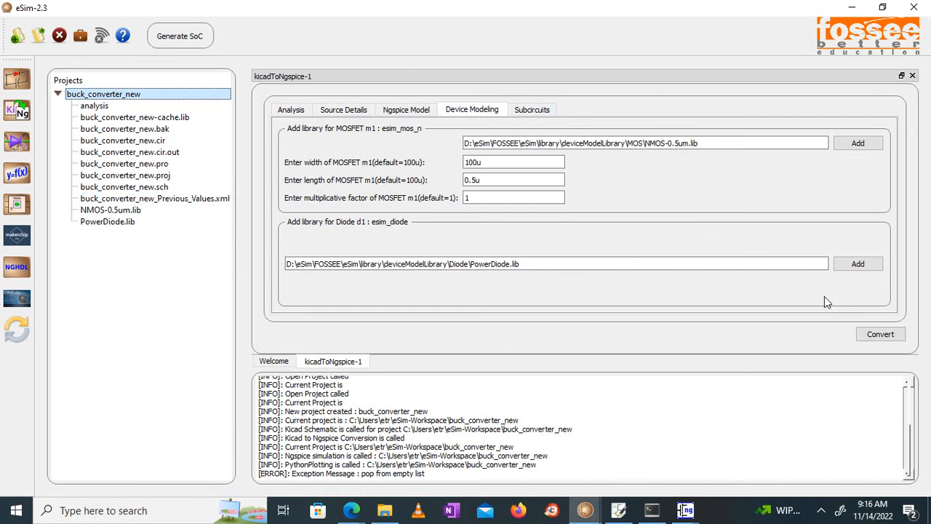
pyautogui.click(855, 266)
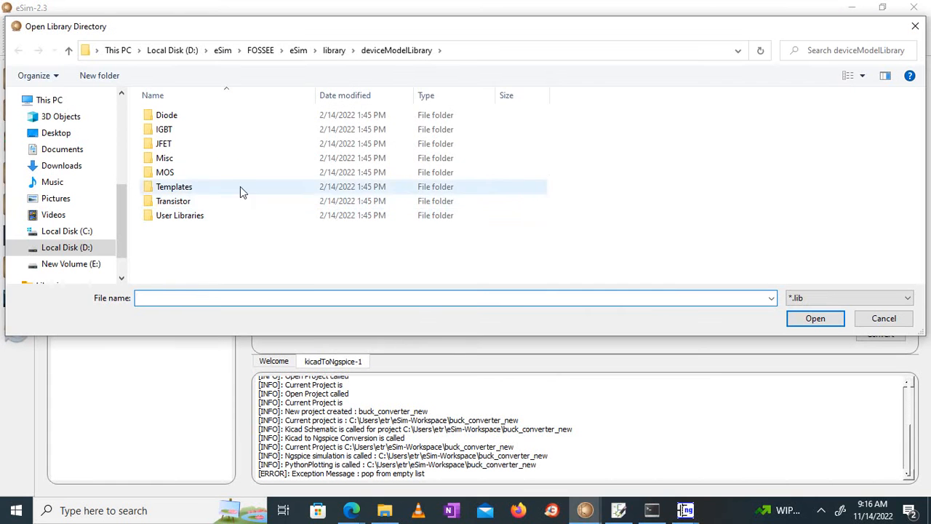
pyautogui.doubleClick(164, 117)
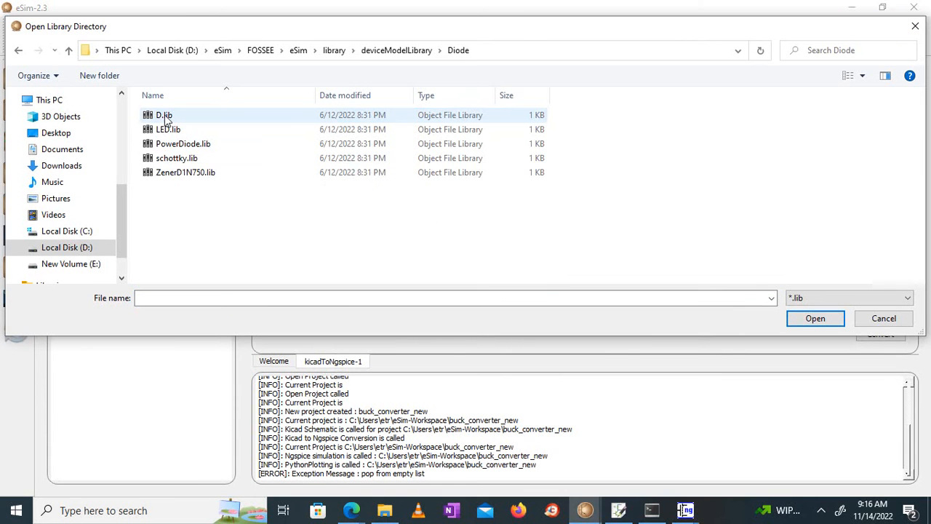
pyautogui.click(166, 117)
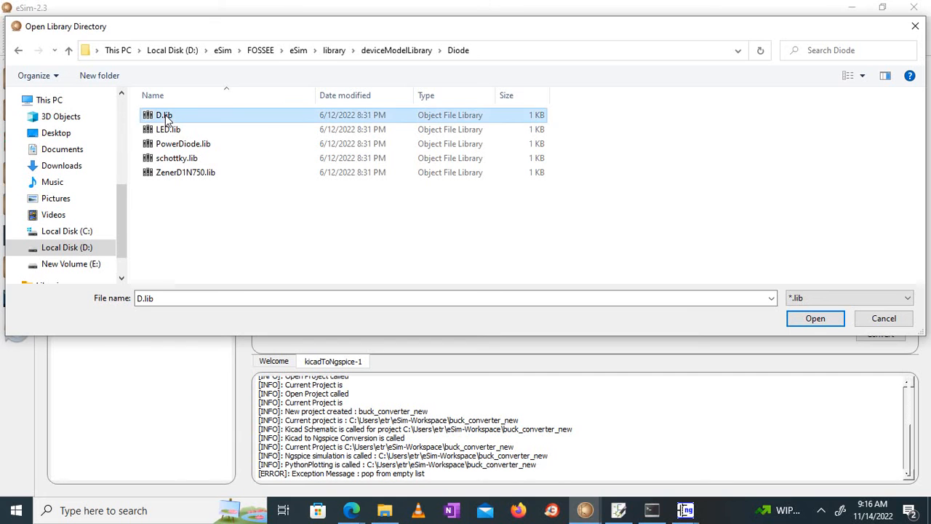
pyautogui.click(805, 318)
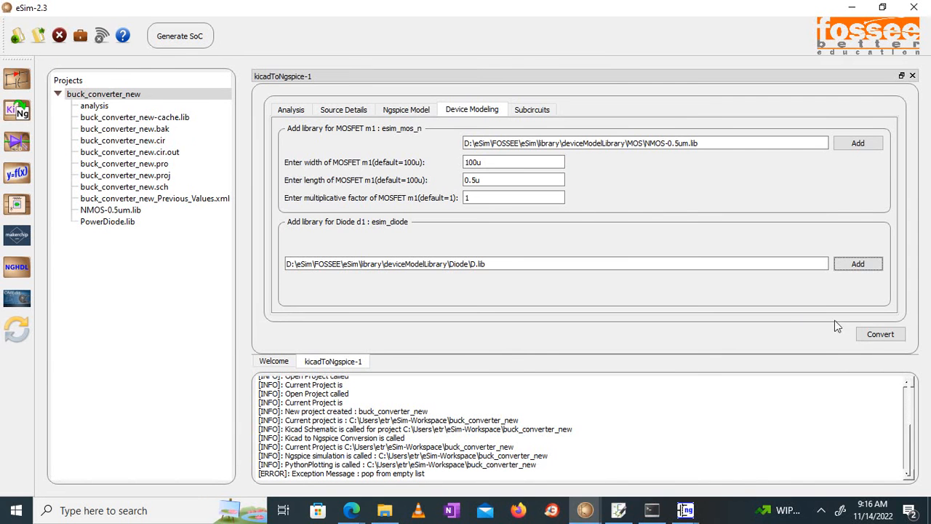
# Step: Convert the KiCad netlist to Ngspice with D.lib assigned to the diode
pyautogui.click(880, 333)
pyautogui.click(551, 268)
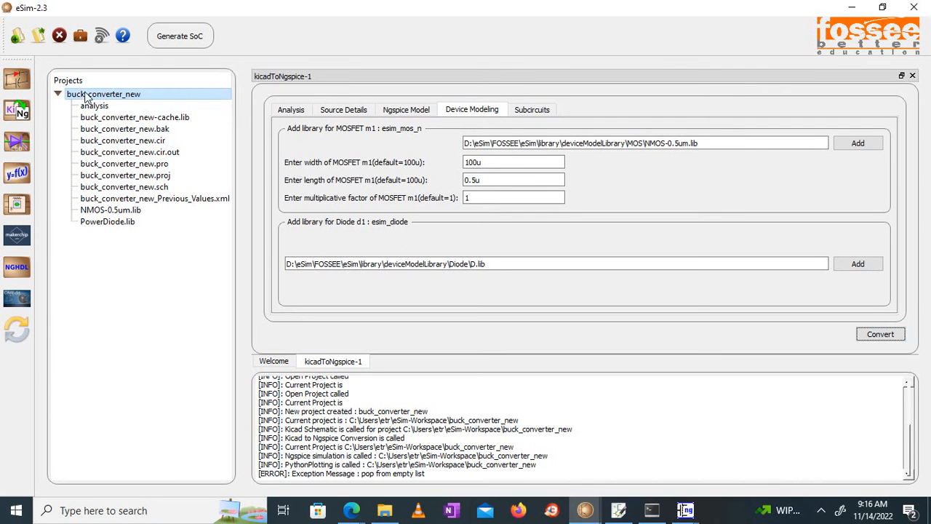
pyautogui.click(861, 335)
pyautogui.click(567, 270)
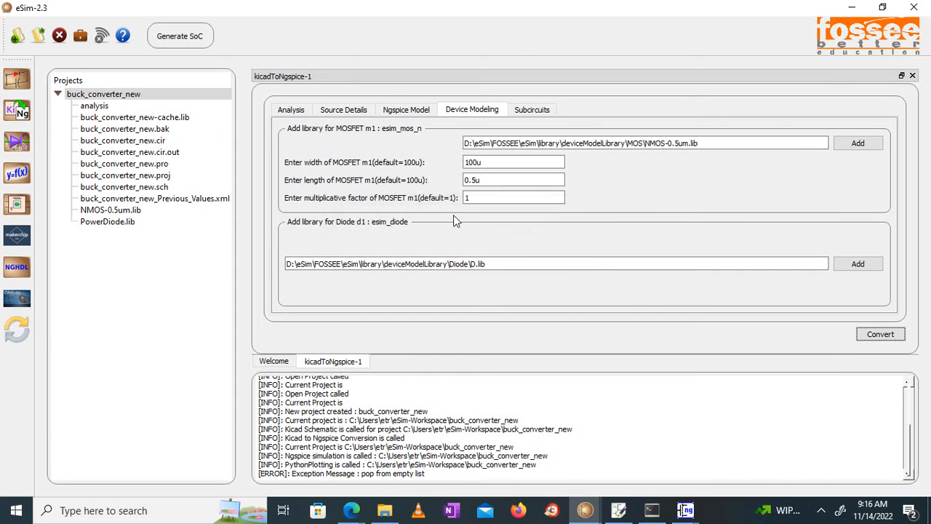
# Step: Refresh the buck_converter_new project's file list, rerun the simulation and close the i(v_u4) plot
pyautogui.rightClick(128, 97)
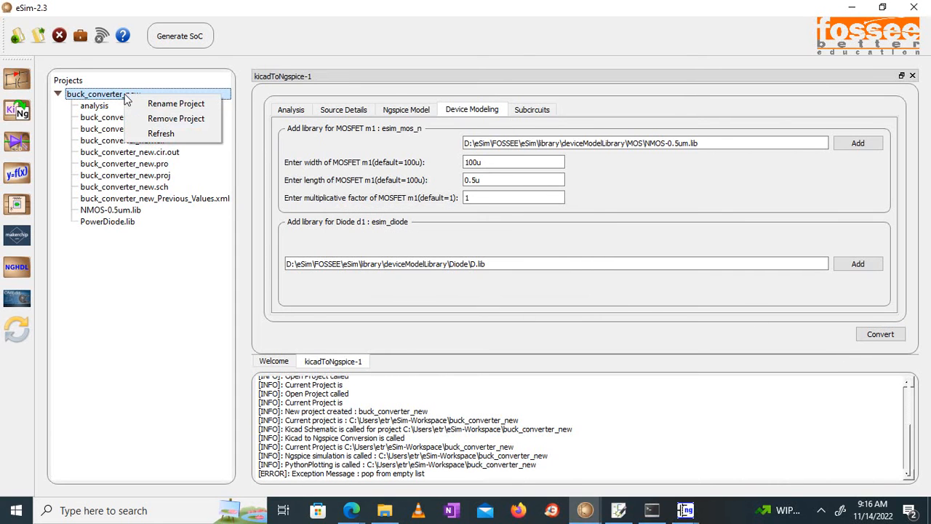
pyautogui.click(149, 134)
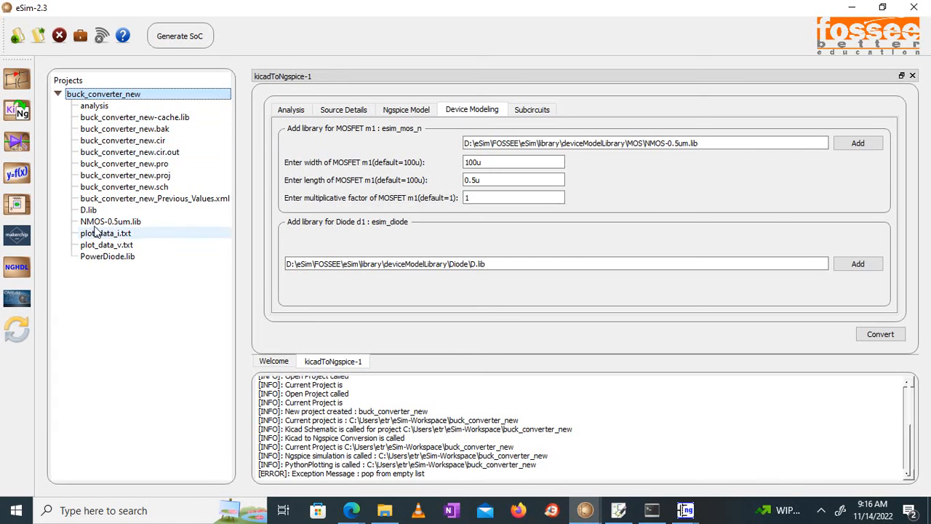
pyautogui.click(19, 143)
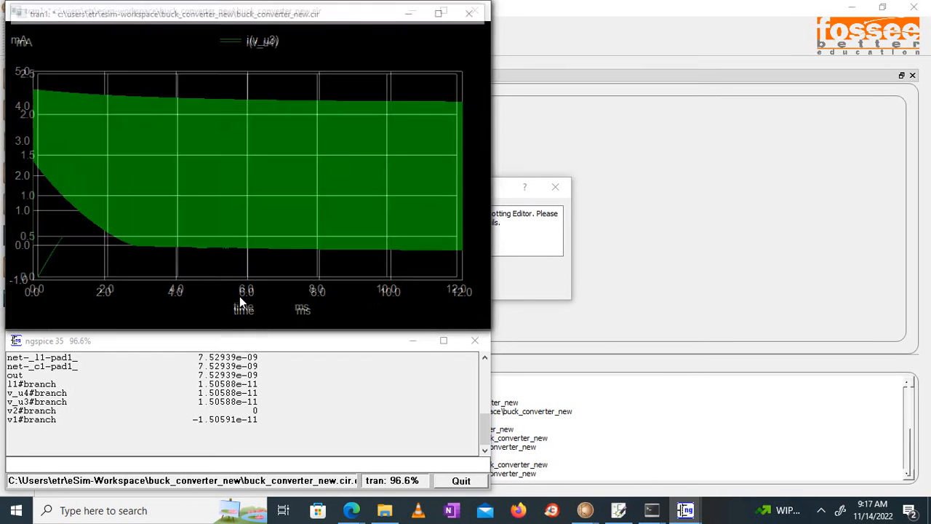
pyautogui.click(476, 12)
pyautogui.click(821, 511)
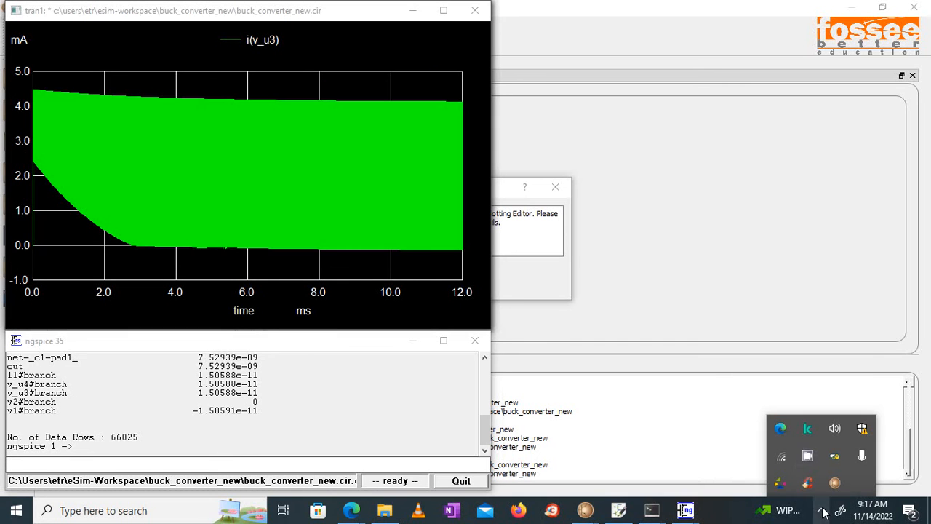
pyautogui.rightClick(808, 456)
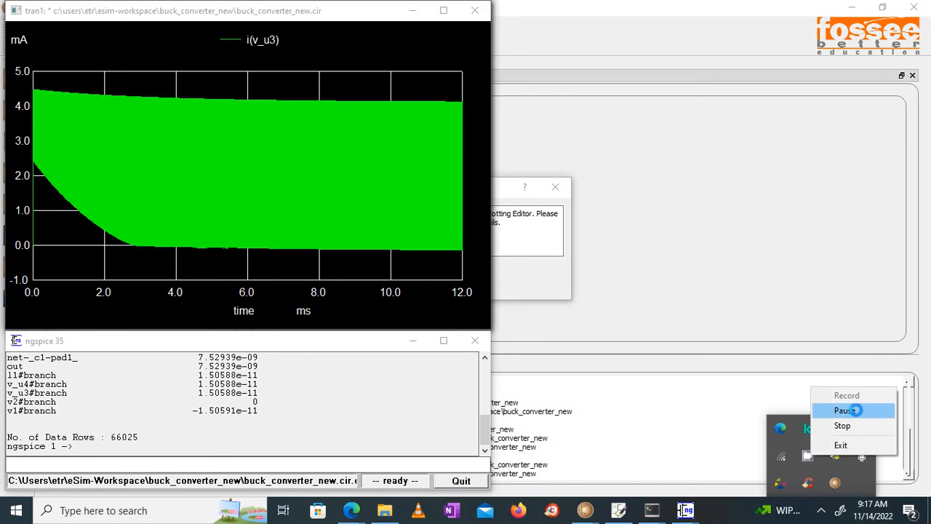
pyautogui.click(855, 410)
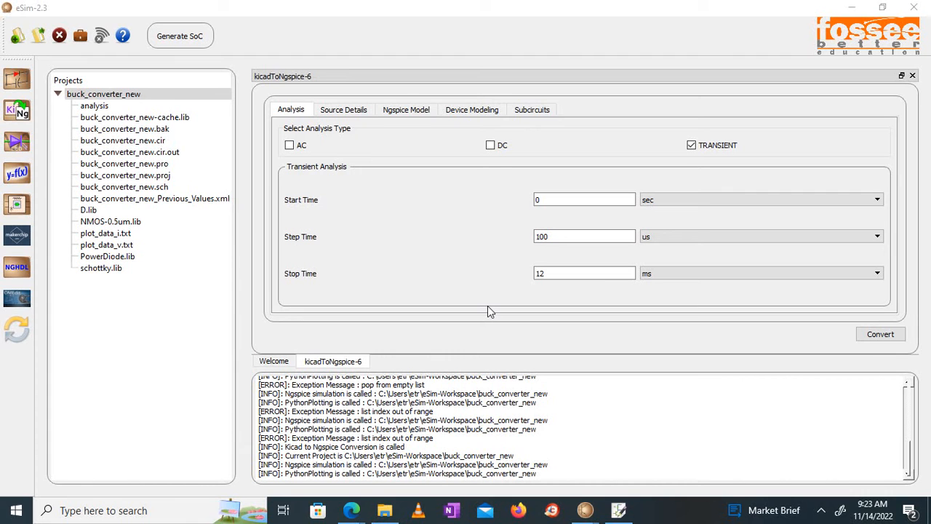
# Step: Review the MOSFET and diode libraries in the device modeling settings, and check diode D1 in the KiCad schematic before returning to eSim
pyautogui.click(486, 109)
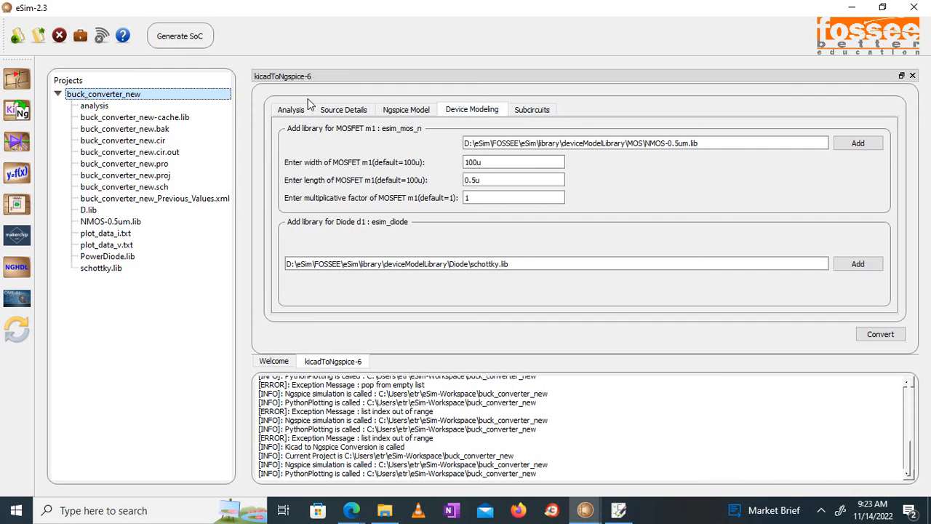
pyautogui.click(618, 510)
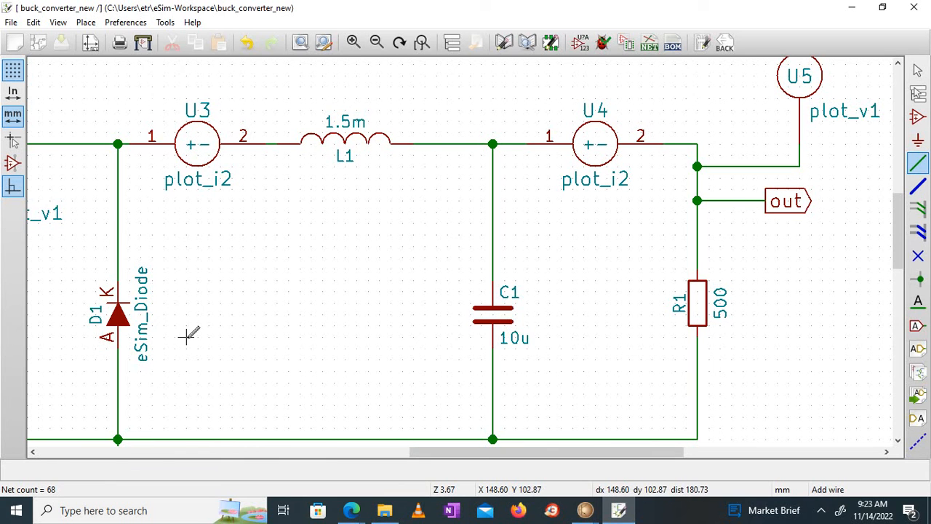
pyautogui.moveTo(416, 451); pyautogui.dragTo(380, 455)
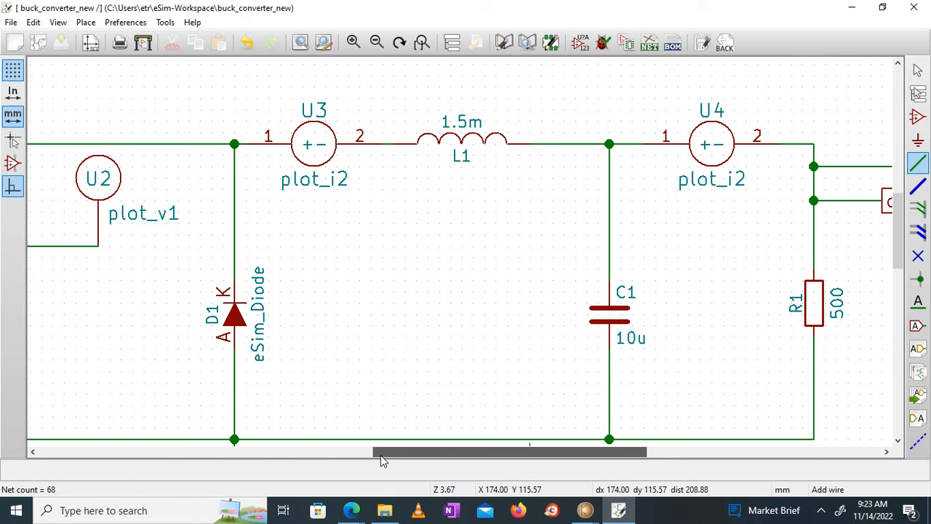
pyautogui.click(587, 511)
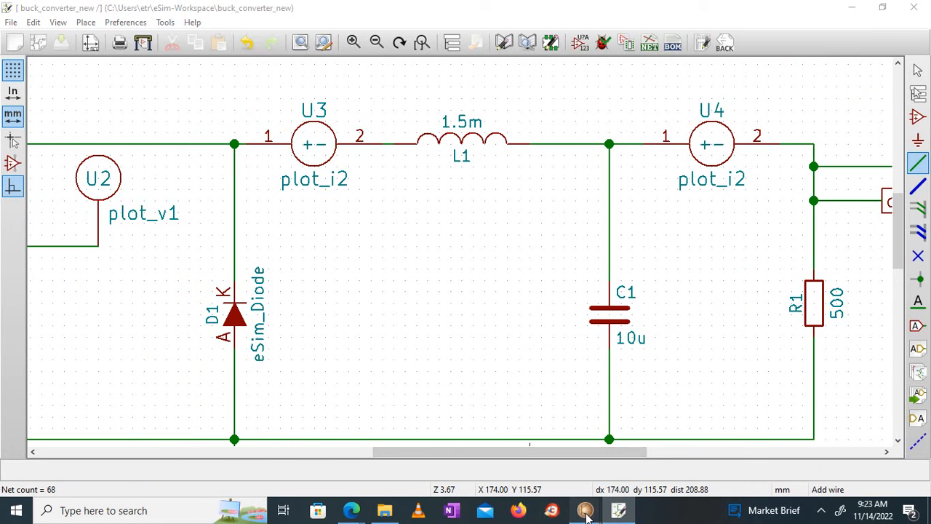
pyautogui.click(629, 452)
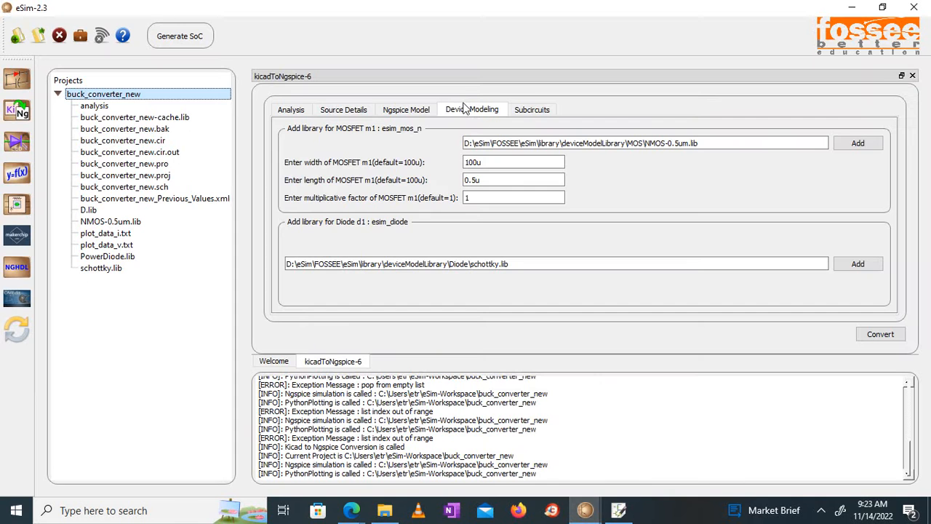
# Step: Look through the libraries available in the Diode folder for diode d1 without choosing one
pyautogui.click(856, 266)
pyautogui.doubleClick(229, 117)
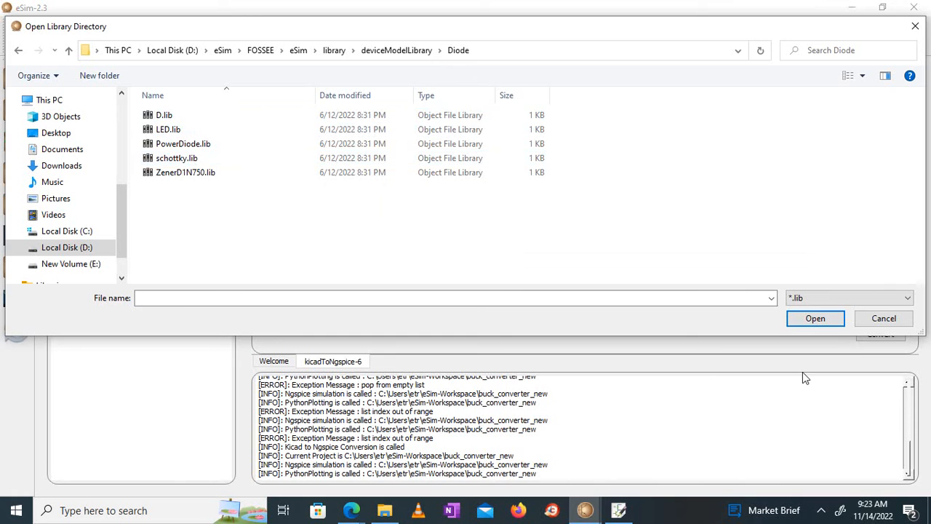
pyautogui.click(880, 317)
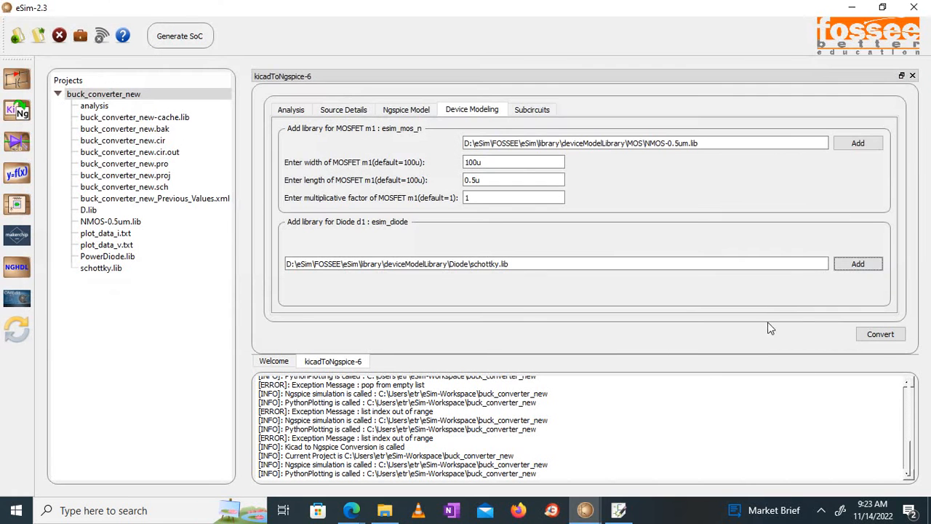
# Step: Recheck the transient analysis settings and convert the KiCad netlist to Ngspice with schottky.lib assigned to the diode
pyautogui.click(294, 108)
pyautogui.click(878, 334)
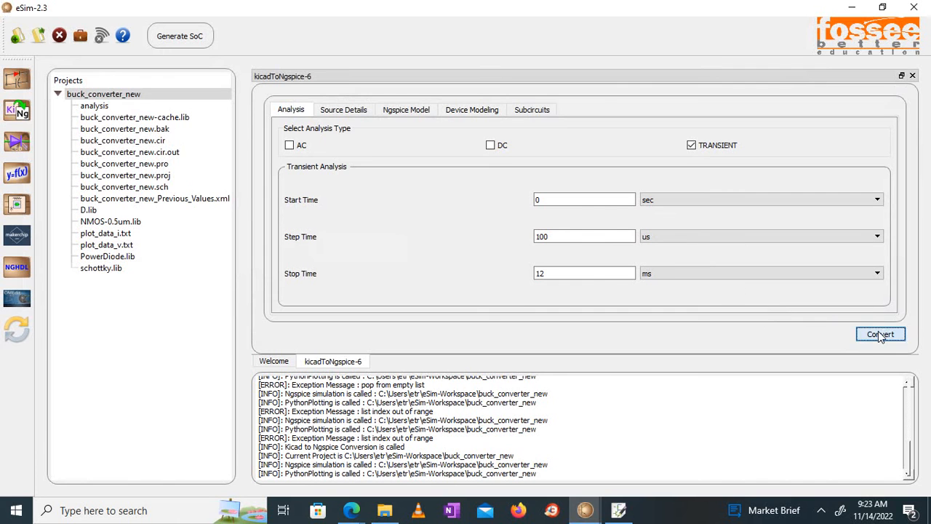
pyautogui.click(557, 269)
# Step: Refresh the buck_converter_new file list and simulate the newly converted netlist
pyautogui.rightClick(114, 95)
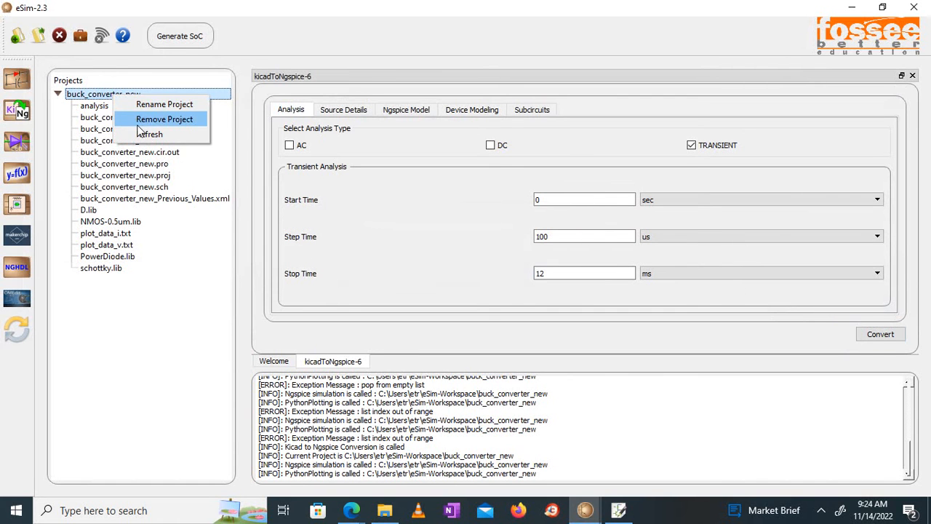
pyautogui.click(142, 133)
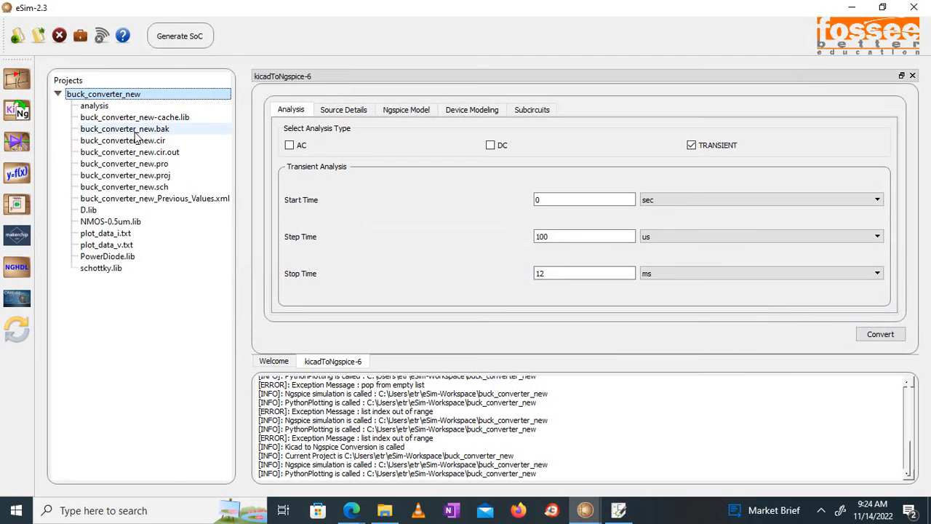
pyautogui.click(18, 142)
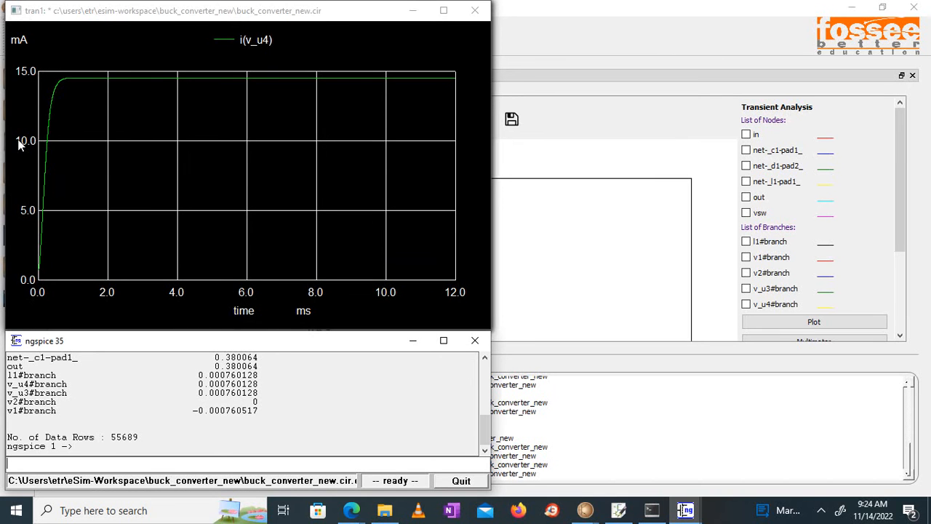
# Step: Examine the i(v_u4) plot at full size and locate probe U4 in the KiCad schematic, then minimize both windows
pyautogui.click(442, 11)
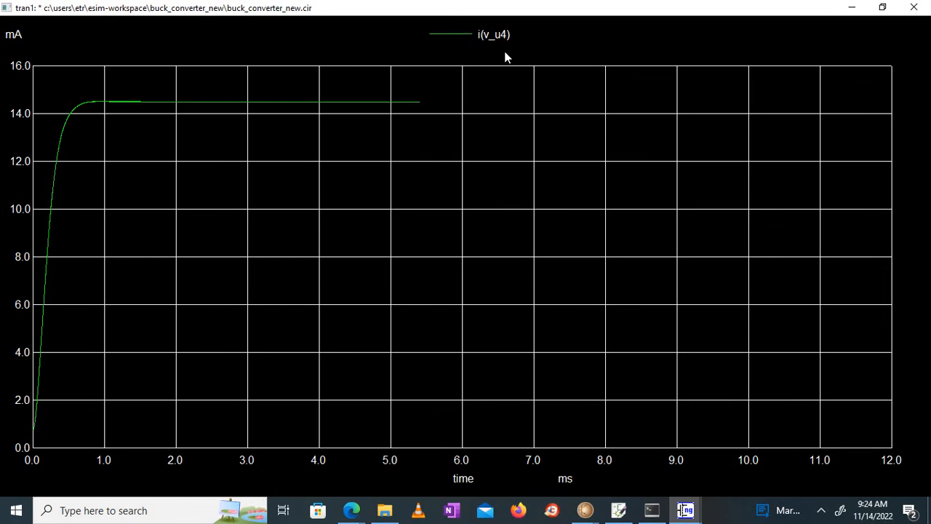
pyautogui.click(619, 510)
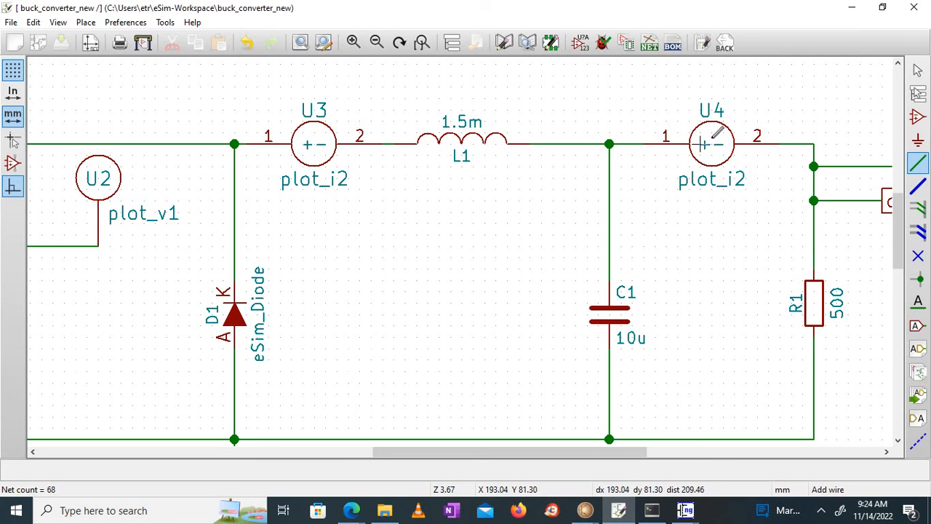
pyautogui.click(853, 10)
pyautogui.click(852, 7)
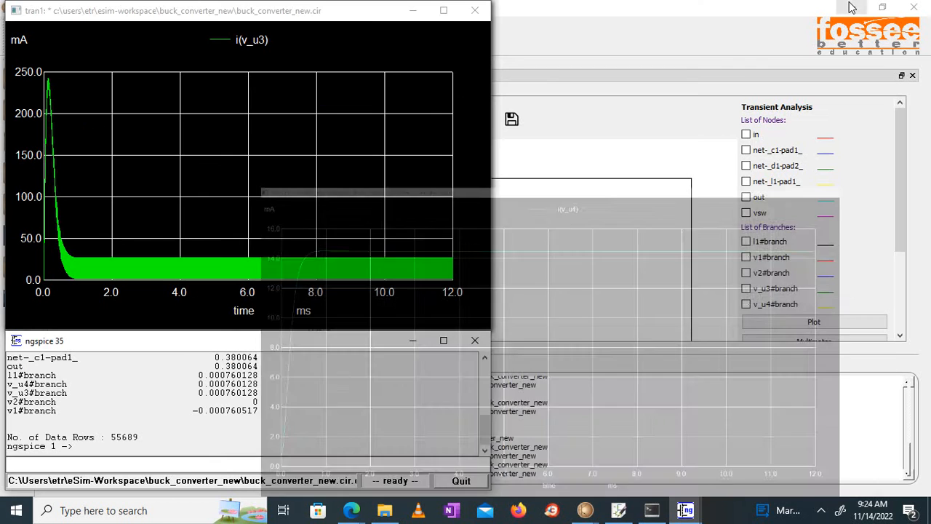
# Step: Enlarge the i(v_u3) plot and relate it to probe U3 at inductor L1 in the KiCad schematic
pyautogui.click(444, 10)
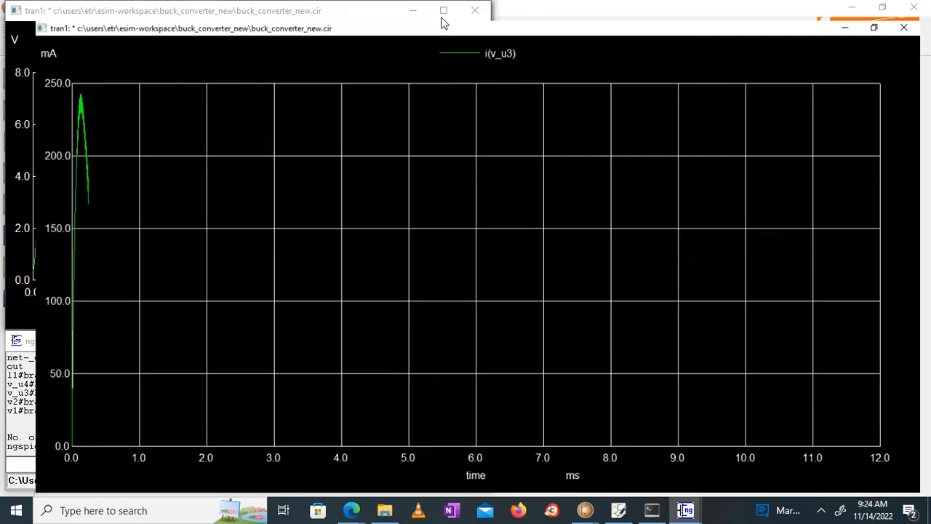
pyautogui.click(618, 510)
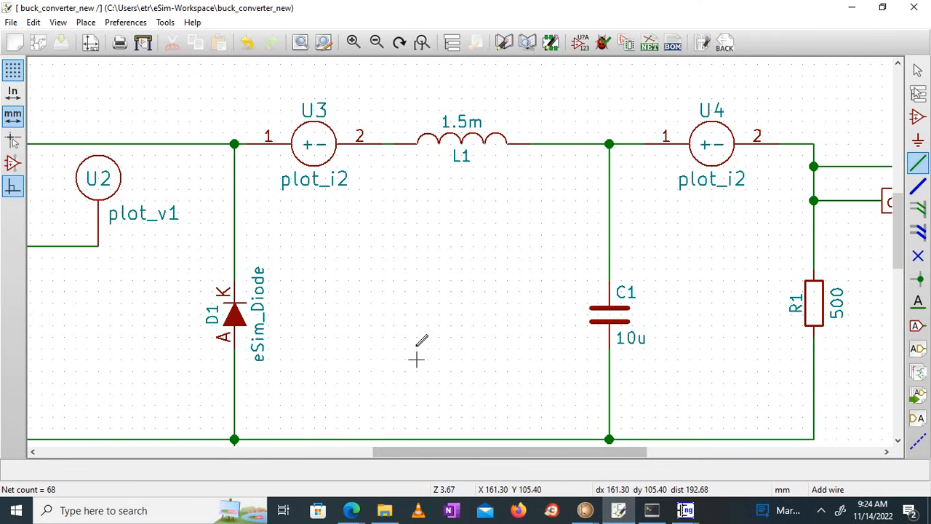
pyautogui.click(853, 7)
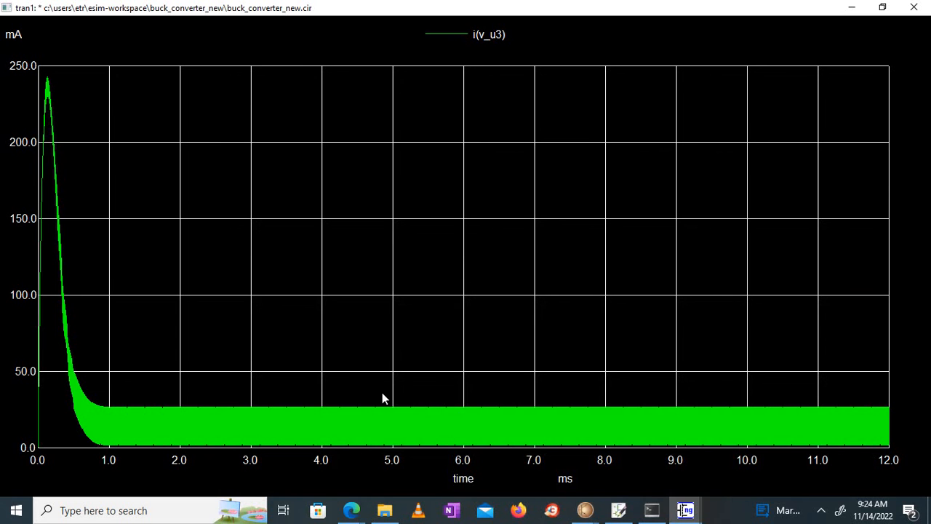
# Step: Zoom in on the i(v_u3) ripple from about 4.82 to 5.08 ms, and further to about 4.86 to 4.98 ms
pyautogui.moveTo(382, 393); pyautogui.dragTo(399, 459)
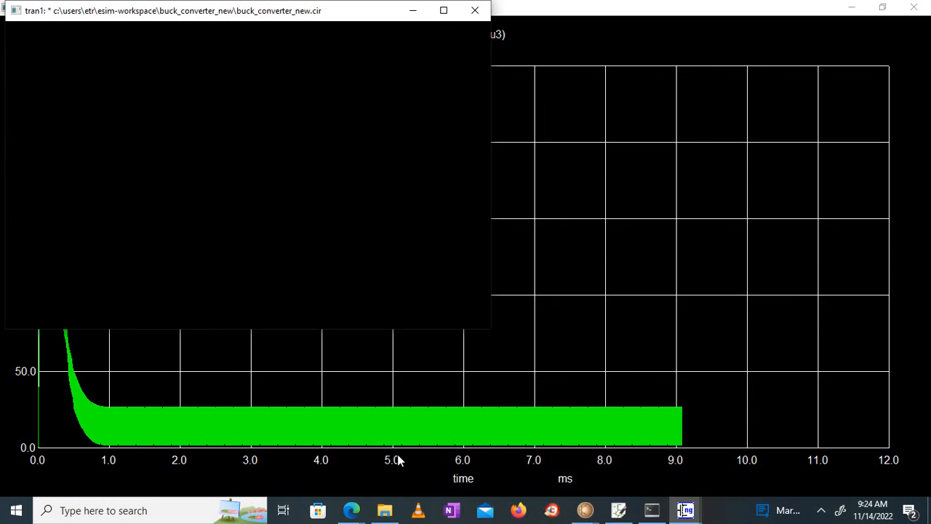
pyautogui.click(445, 11)
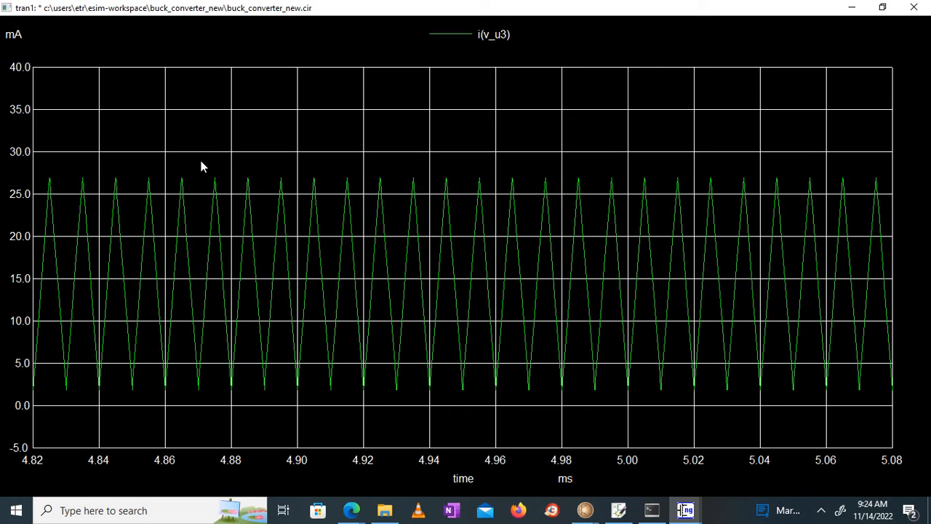
pyautogui.moveTo(201, 160); pyautogui.dragTo(542, 400)
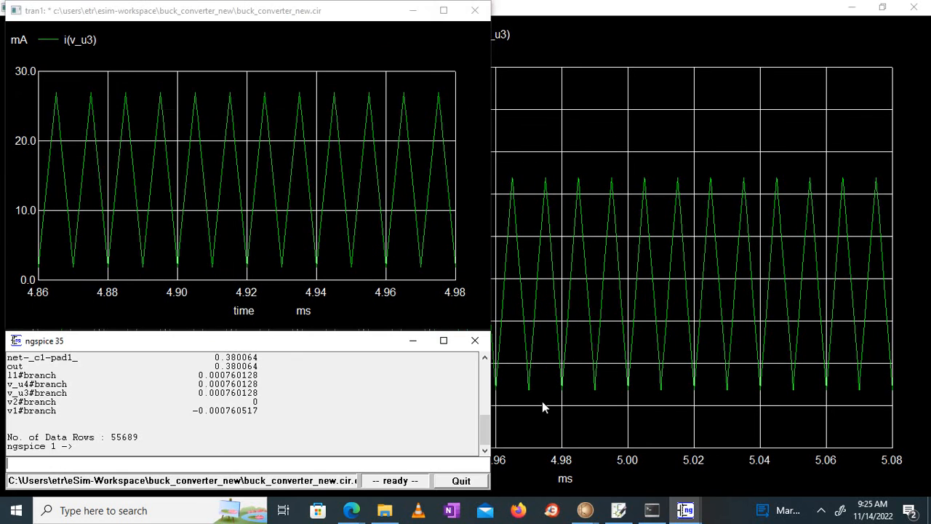
# Step: Examine the zoomed i(v_u3) ripple at full size, then close all i(v_u3) plots and minimize the ngspice console
pyautogui.click(442, 10)
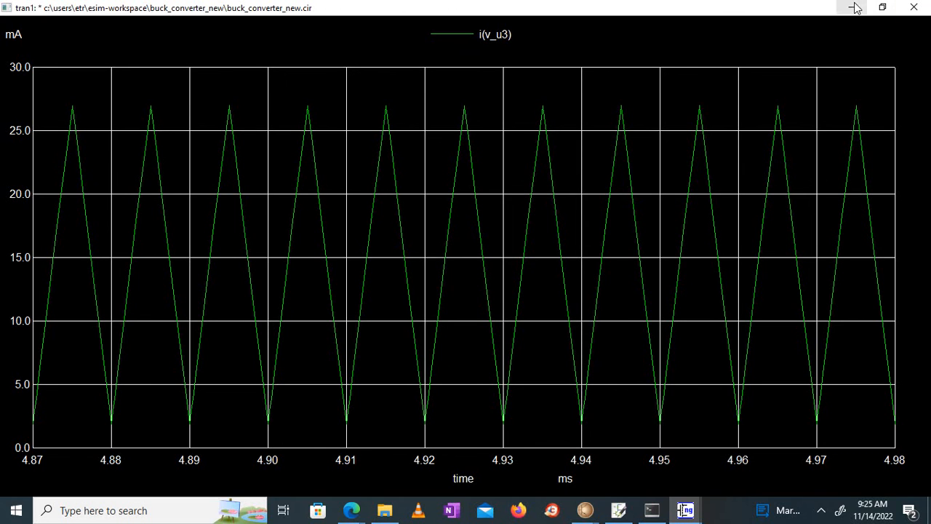
pyautogui.click(917, 7)
pyautogui.click(917, 8)
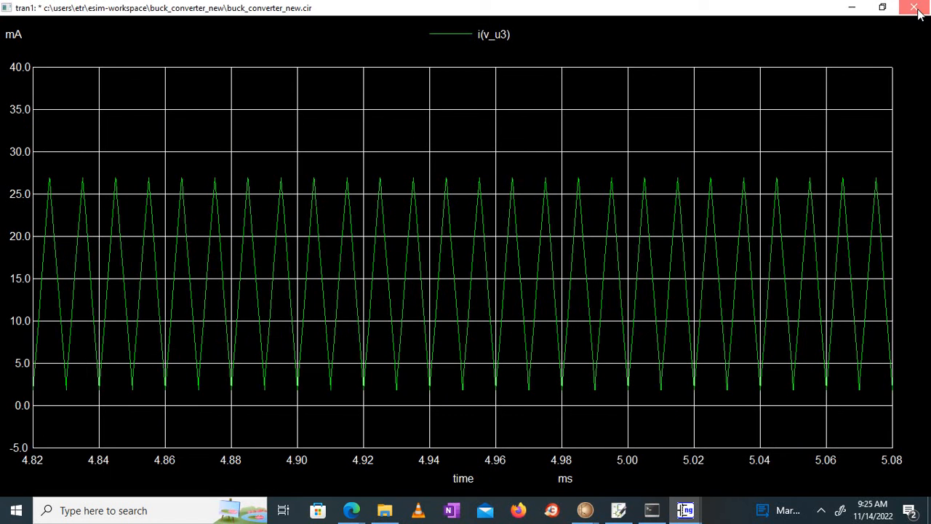
pyautogui.click(918, 7)
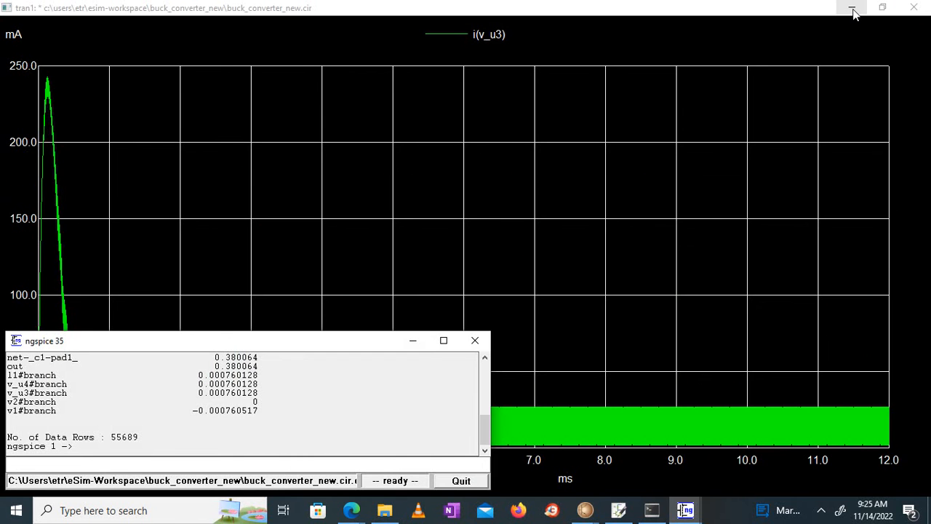
pyautogui.click(415, 341)
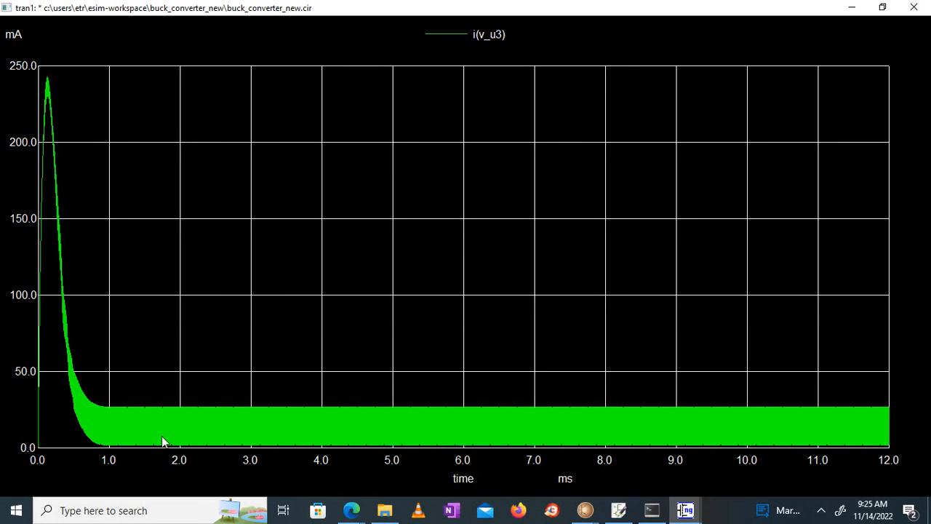
pyautogui.click(108, 451)
pyautogui.click(913, 7)
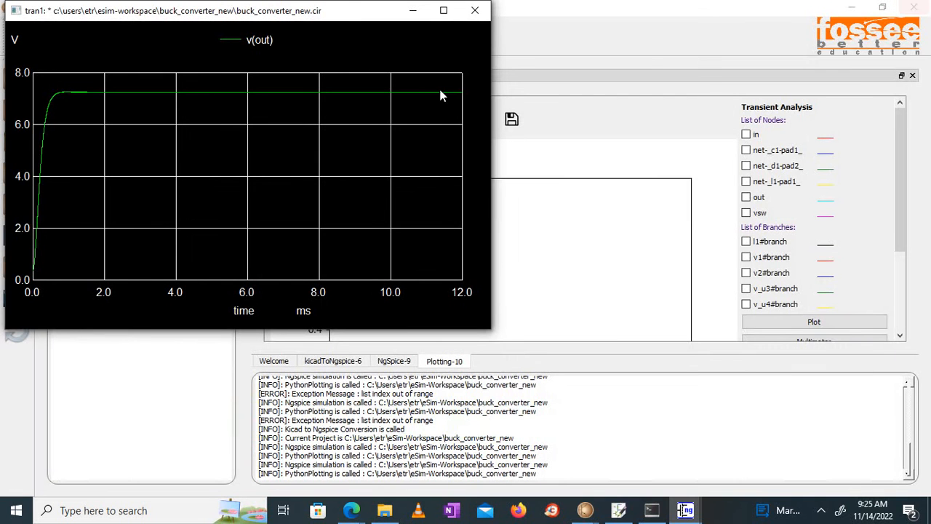
# Step: Enlarge the v(out) plot and relate it to Vout across the load in the PE Lec 22 support.pdf circuit in Edge, then minimize the PDF
pyautogui.click(443, 11)
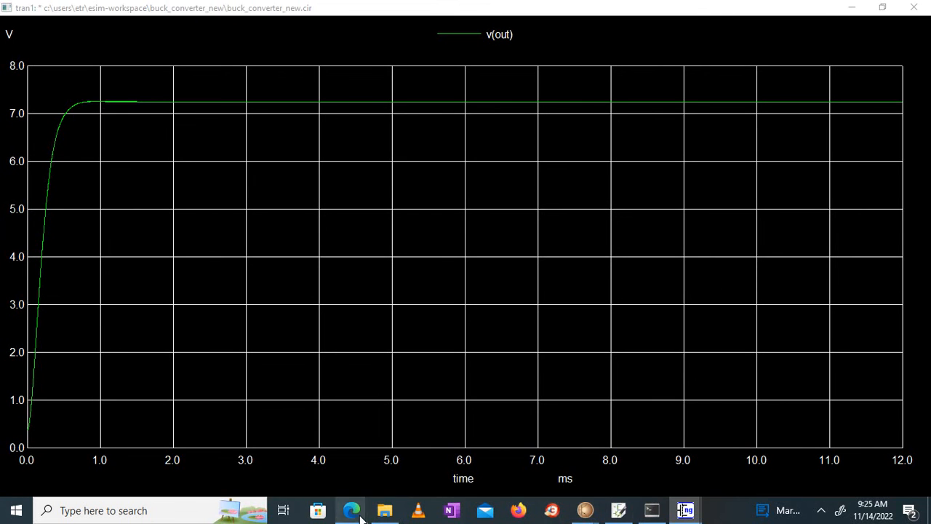
pyautogui.moveTo(351, 515)
pyautogui.click(406, 463)
pyautogui.hscroll(-6, 354, 230)
pyautogui.hscroll(1, 354, 230)
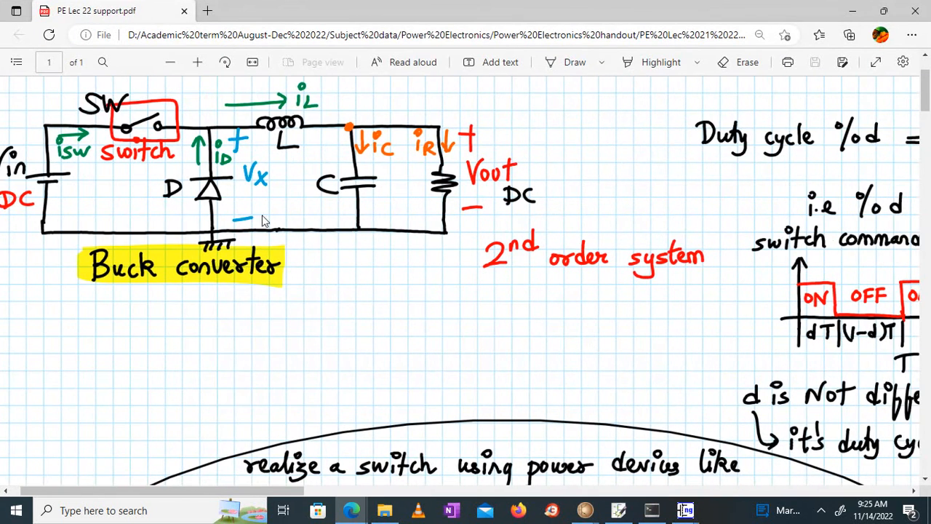
pyautogui.hscroll(-1, 354, 230)
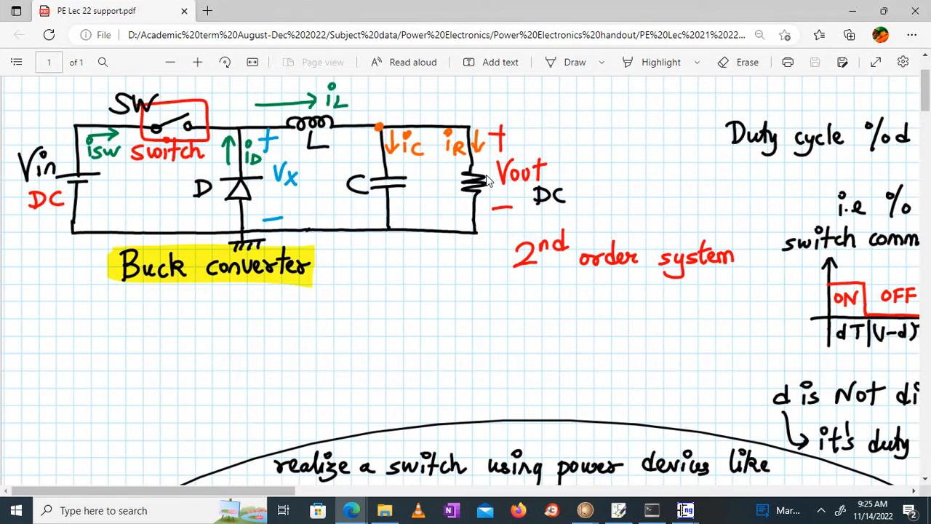
pyautogui.click(852, 15)
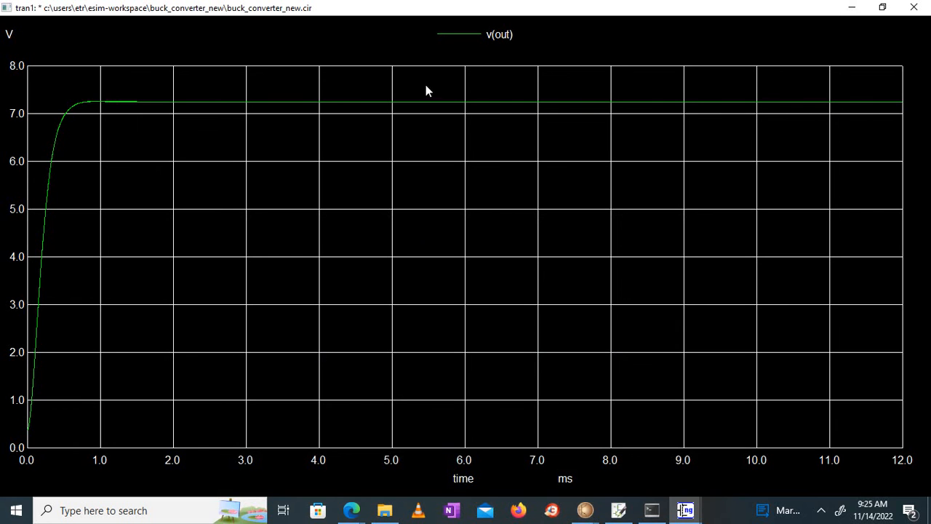
# Step: Zoom in on the v(out) ripple in stages, from about 5.40–6.15 ms down to about 5.524–5.562 ms, at full size
pyautogui.moveTo(468, 113); pyautogui.dragTo(476, 114)
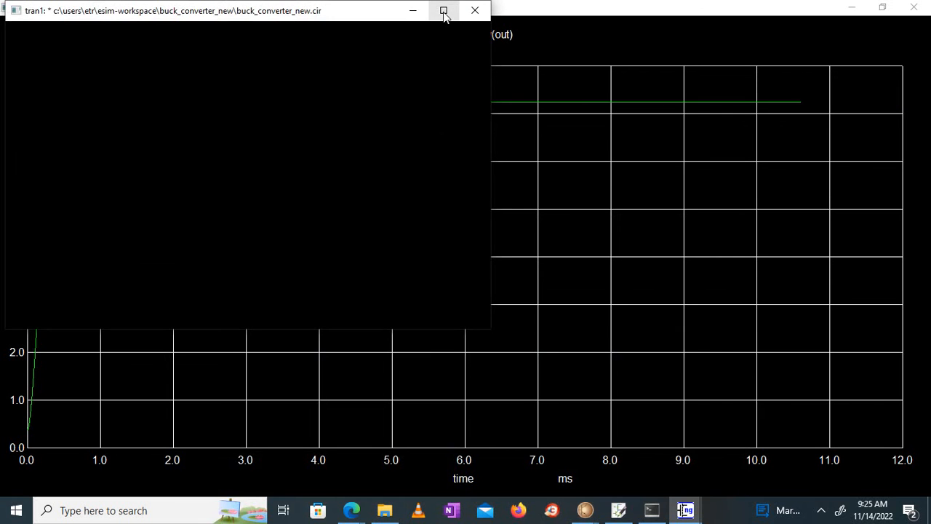
pyautogui.click(445, 10)
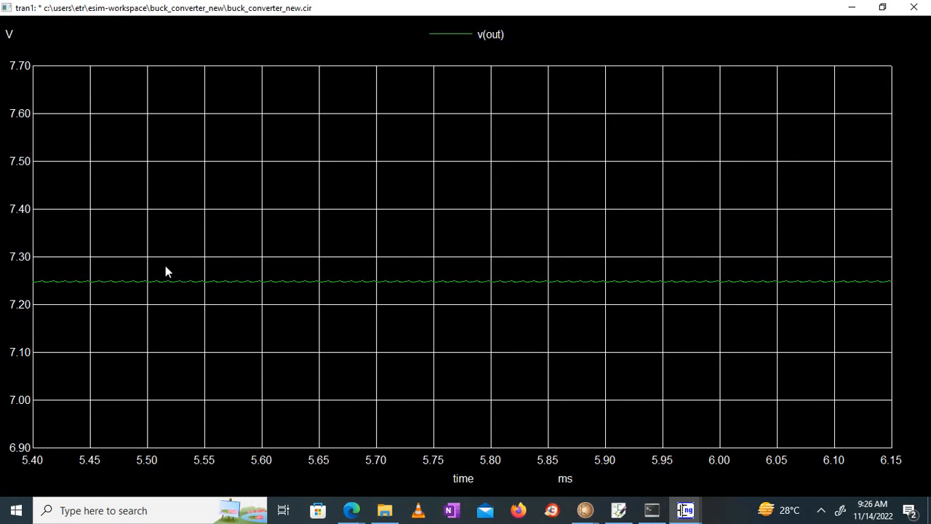
pyautogui.moveTo(164, 266); pyautogui.dragTo(303, 299)
pyautogui.click(443, 10)
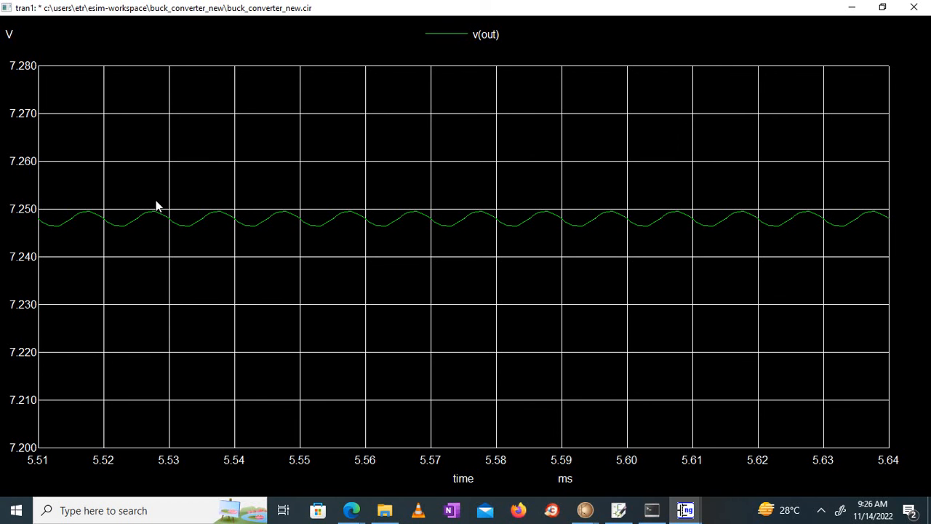
pyautogui.moveTo(136, 204); pyautogui.dragTo(371, 256)
pyautogui.click(443, 10)
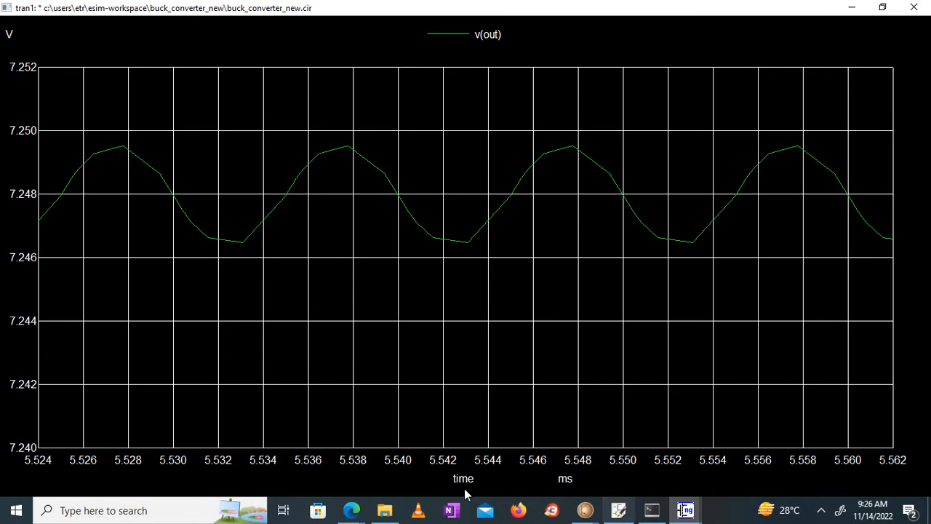
# Step: Compare the zoomed v(out) ripple with the L1, C1 and R1 output stage in the KiCad schematic, then minimize the plot
pyautogui.moveTo(619, 510)
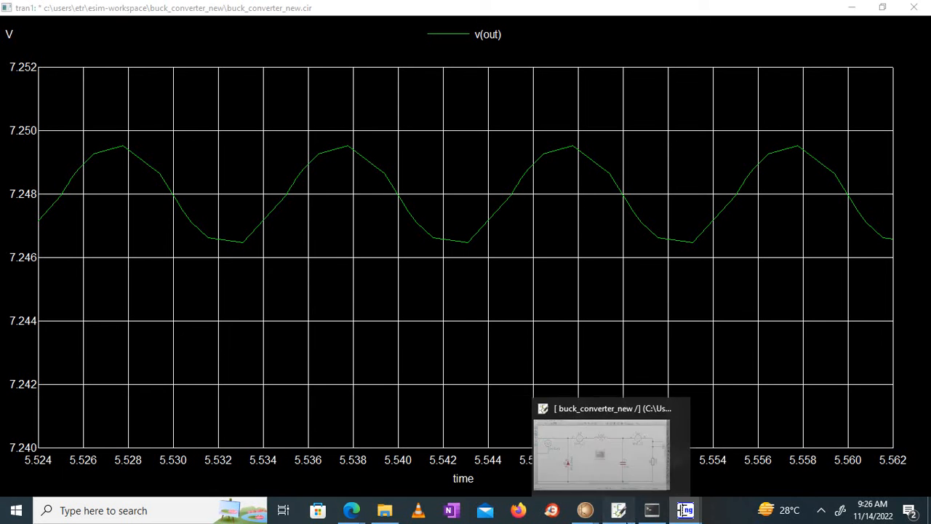
pyautogui.click(550, 458)
pyautogui.moveTo(544, 451); pyautogui.dragTo(563, 457)
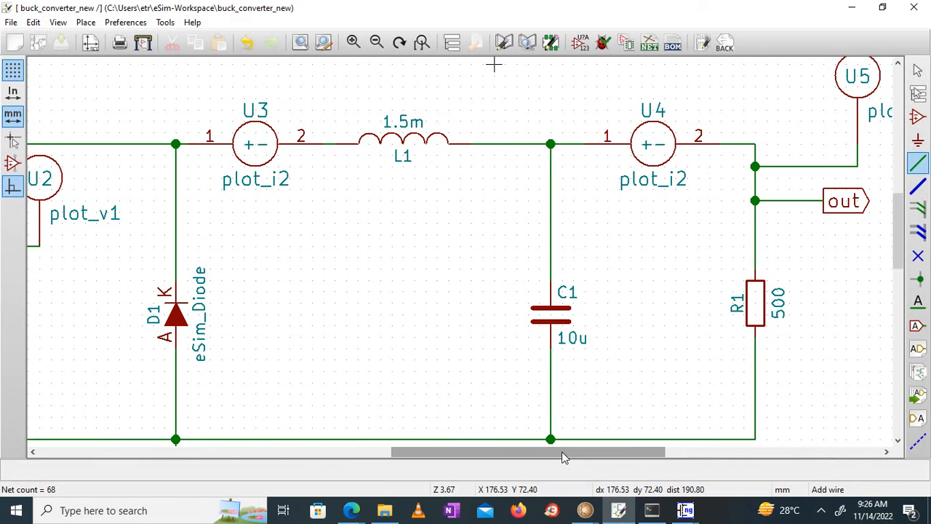
pyautogui.click(688, 511)
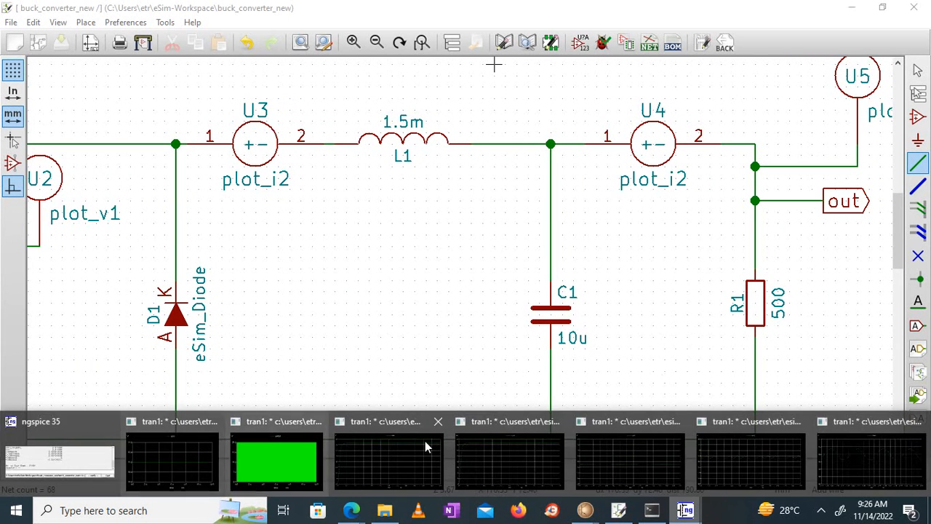
pyautogui.click(889, 450)
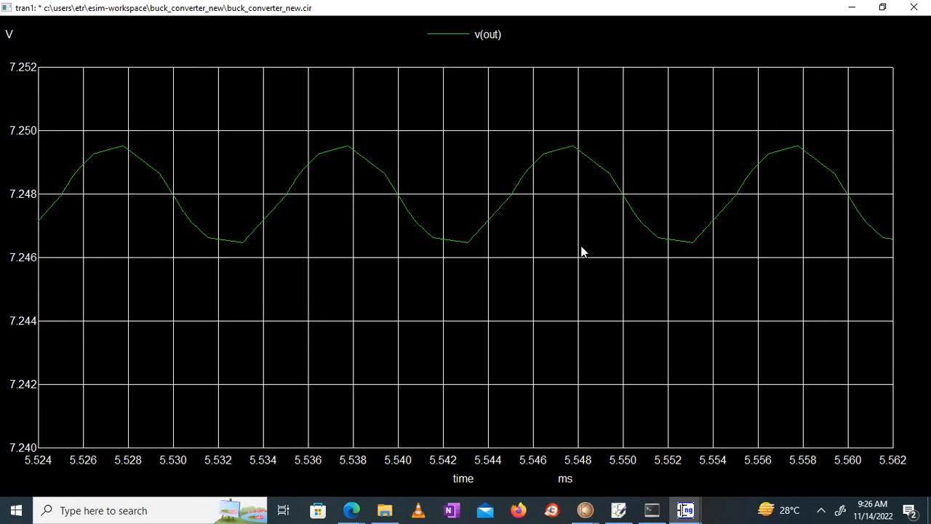
pyautogui.click(853, 9)
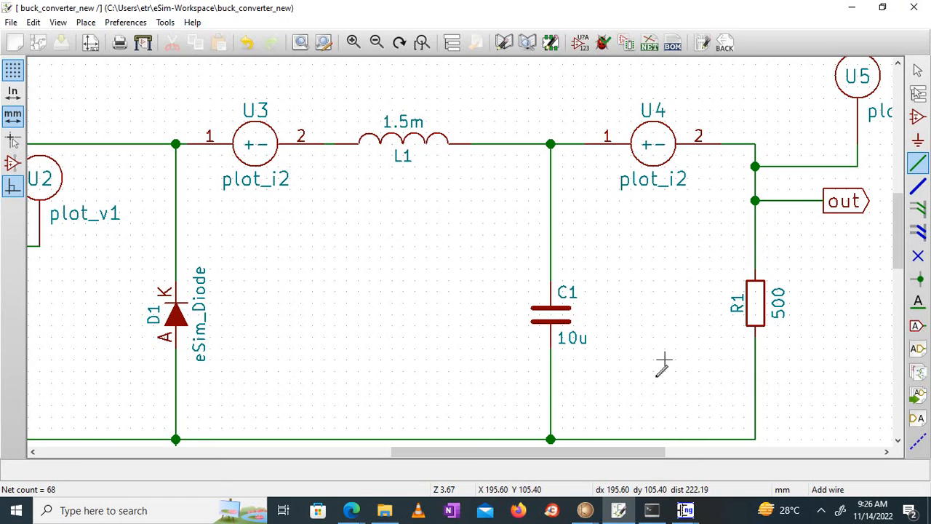
# Step: Close the remaining ngspice plot windows, keeping only the ngspice console open
pyautogui.click(685, 510)
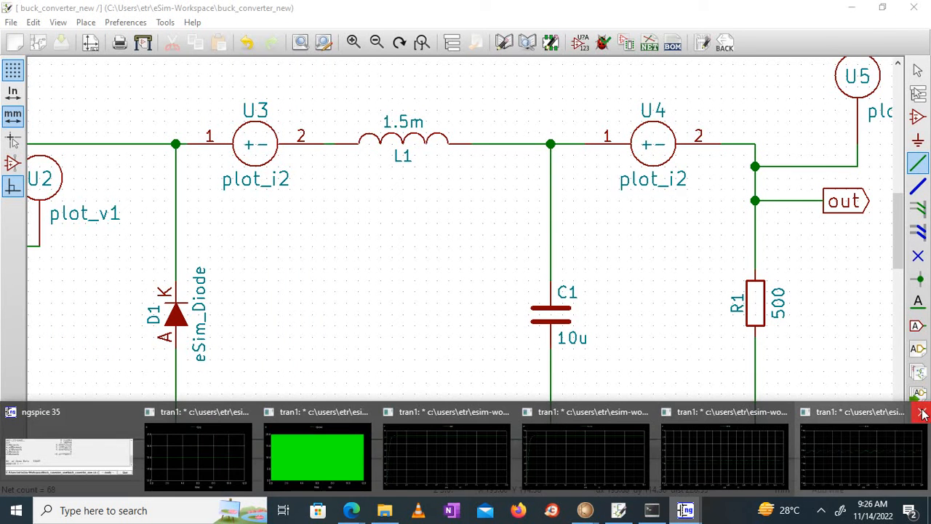
pyautogui.click(845, 448)
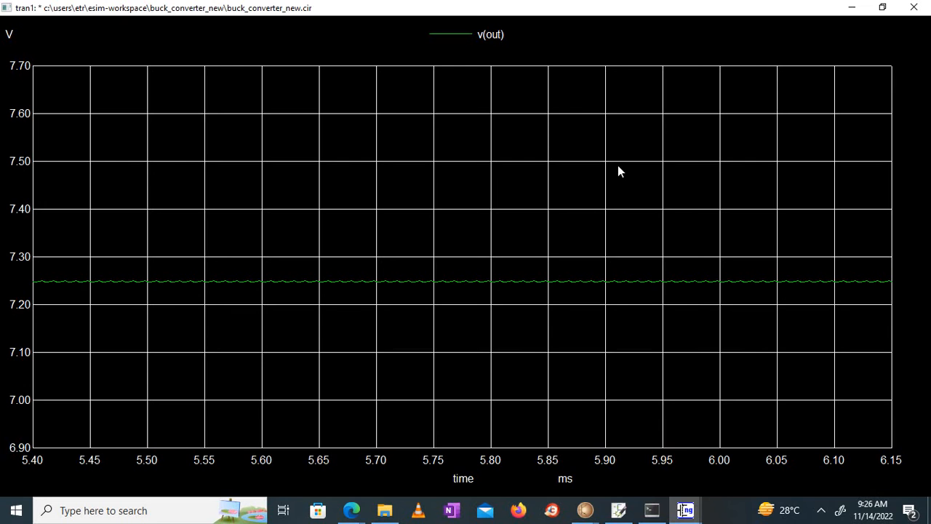
pyautogui.click(912, 7)
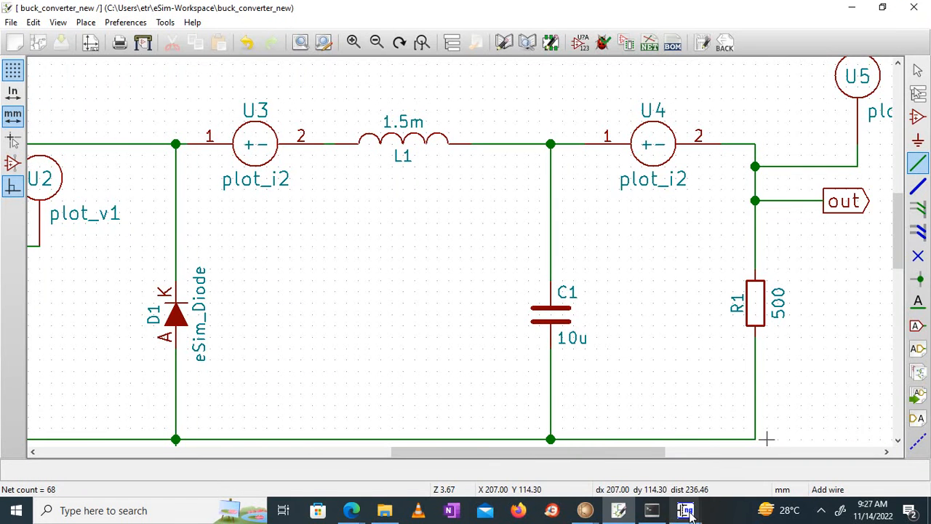
pyautogui.click(689, 512)
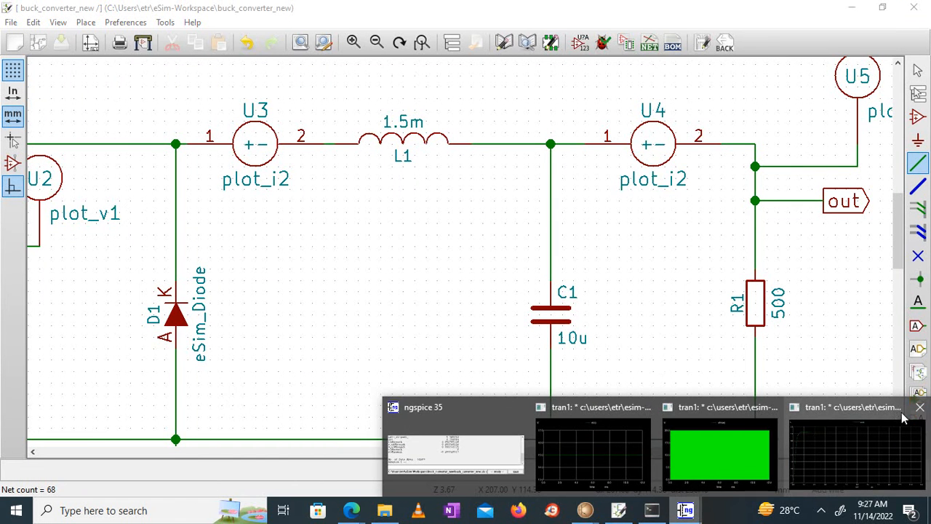
pyautogui.click(915, 408)
pyautogui.click(875, 407)
pyautogui.click(813, 407)
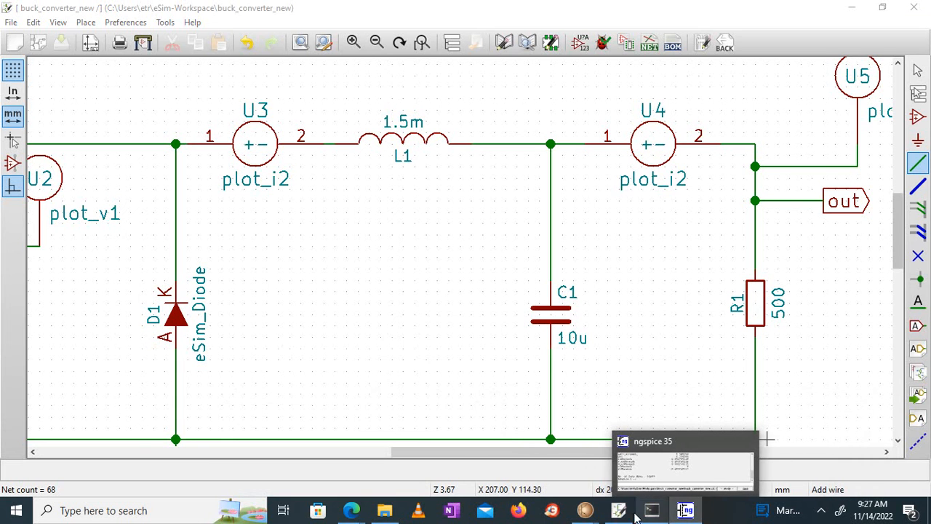
# Step: Switch to eSim and plot the out node voltage from the transient analysis results
pyautogui.moveTo(585, 510)
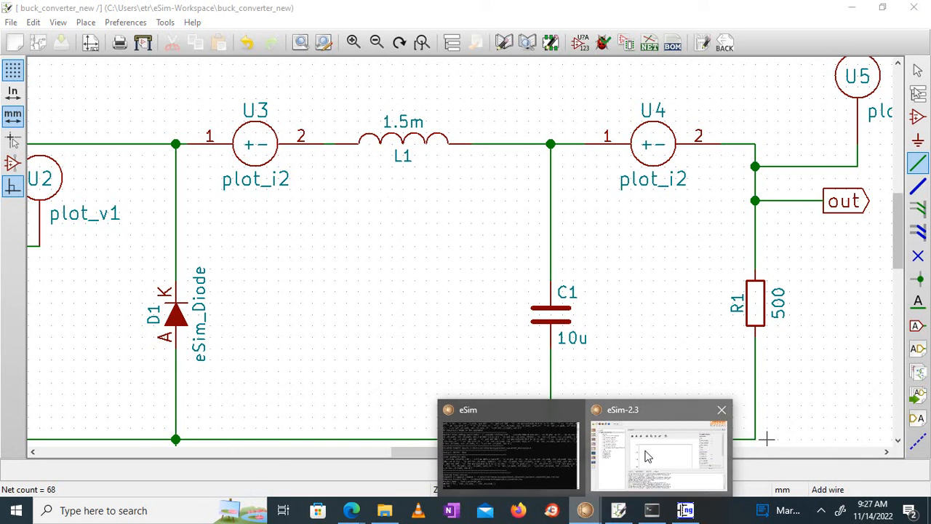
pyautogui.click(647, 456)
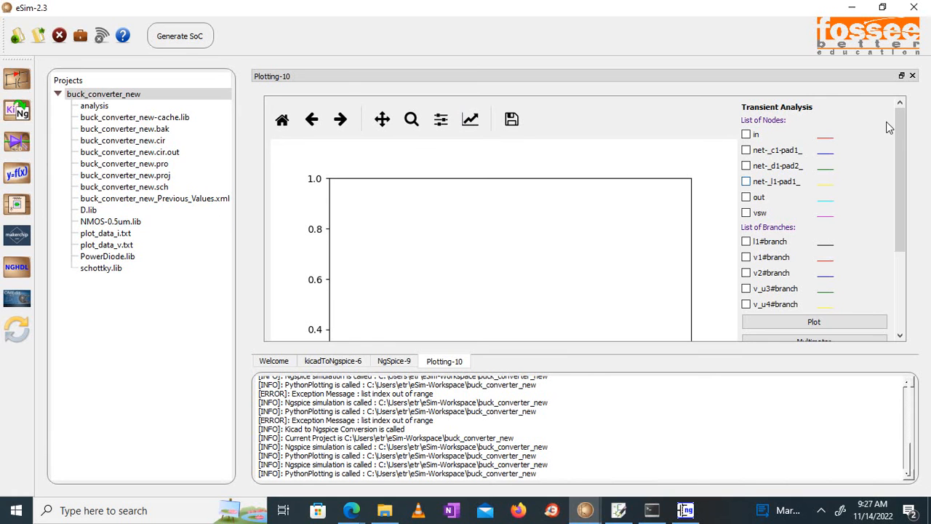
pyautogui.moveTo(902, 149)
pyautogui.mouseDown()
pyautogui.moveTo(908, 222)
pyautogui.moveTo(900, 152)
pyautogui.mouseUp()
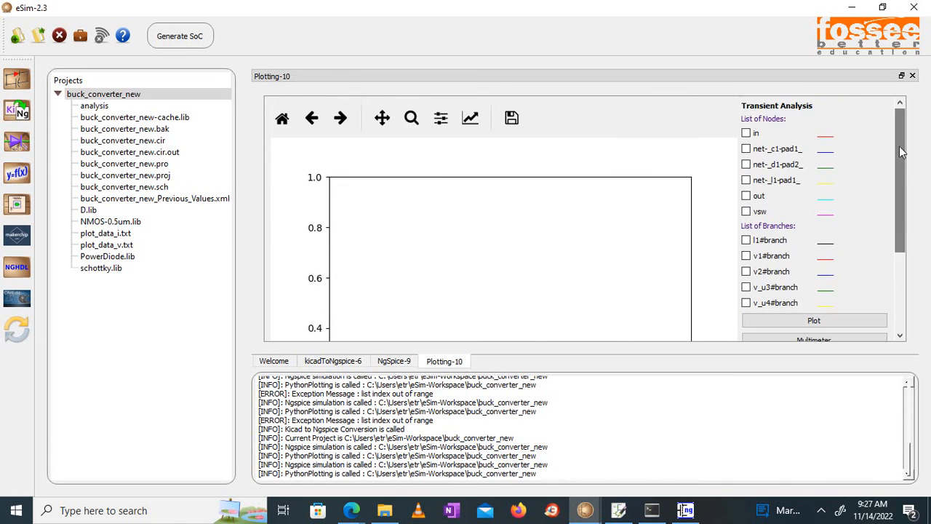
pyautogui.click(758, 195)
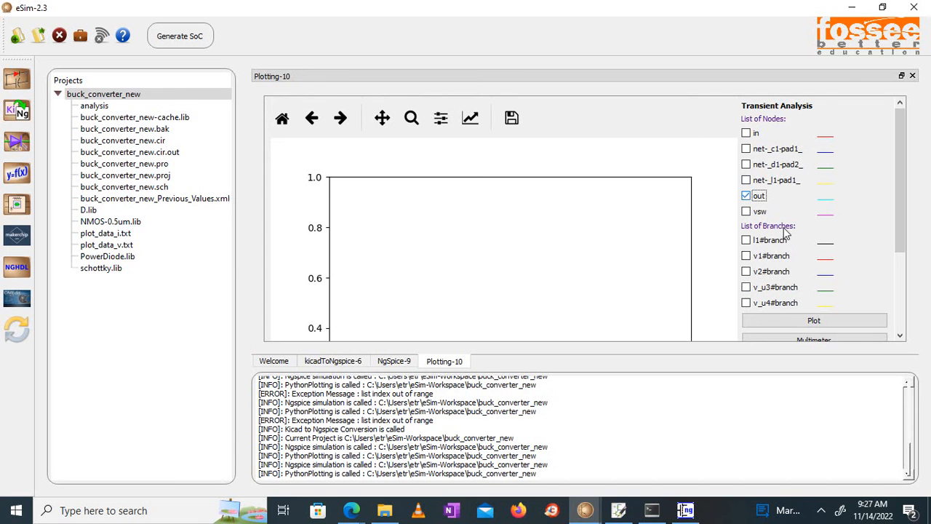
pyautogui.click(812, 320)
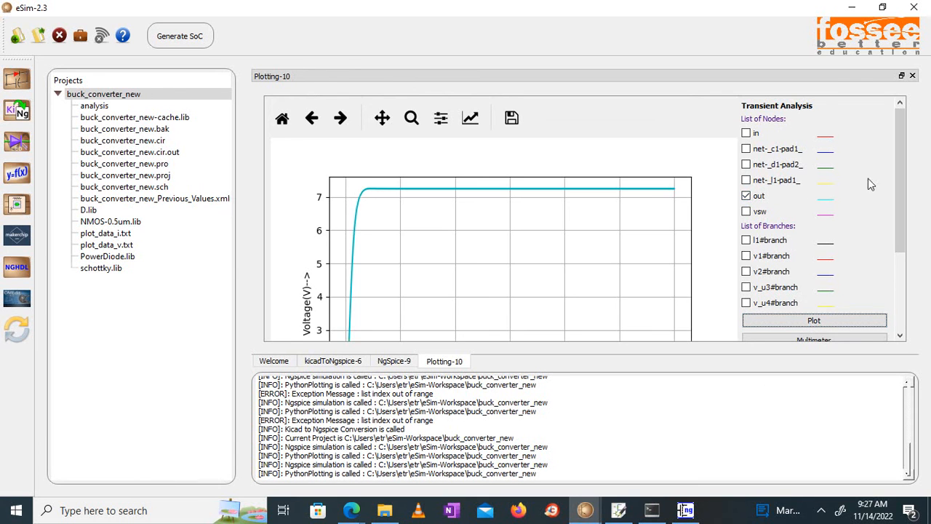
pyautogui.moveTo(900, 182)
pyautogui.mouseDown()
pyautogui.moveTo(900, 247)
pyautogui.moveTo(899, 184)
pyautogui.mouseUp()
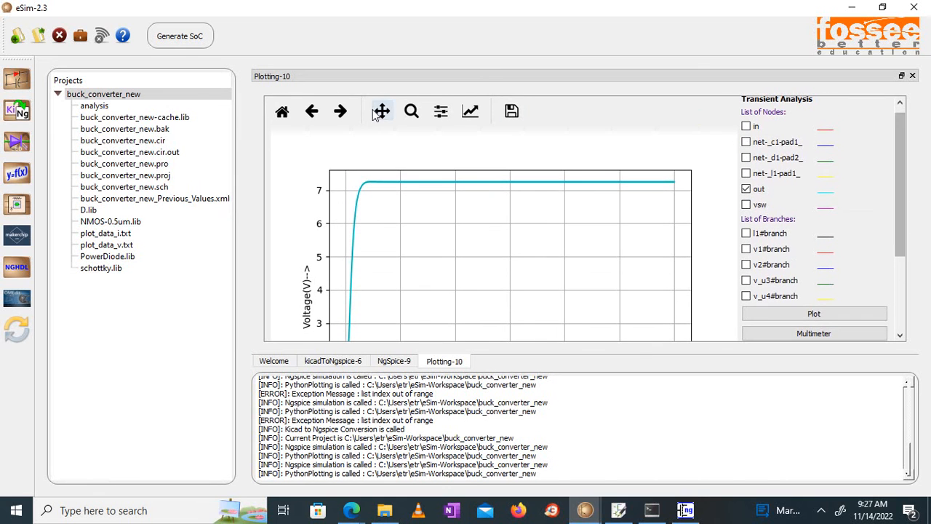
# Step: Zoom in repeatedly on the steady-state part of the out waveform near 7.25 V to examine its individual ripple cycles
pyautogui.click(411, 110)
pyautogui.moveTo(636, 199); pyautogui.dragTo(443, 175)
pyautogui.moveTo(533, 213); pyautogui.dragTo(636, 325)
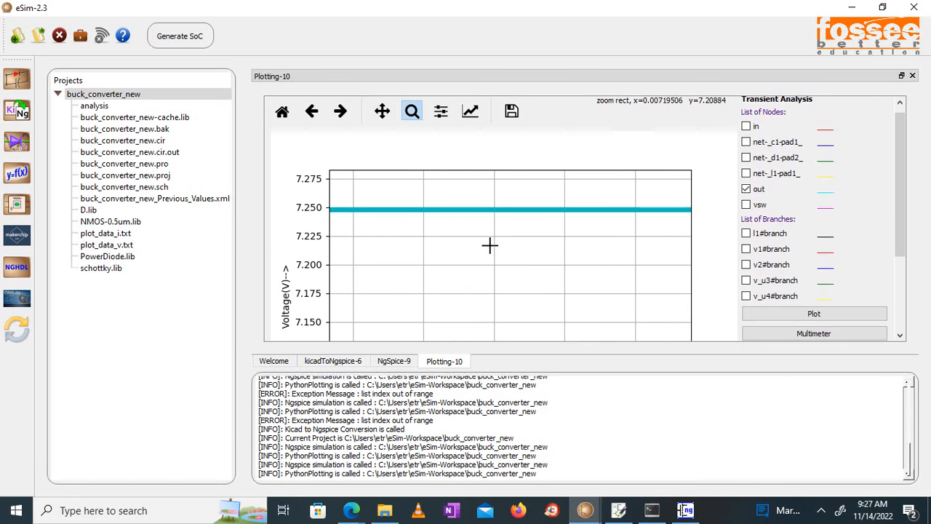
pyautogui.moveTo(366, 185); pyautogui.dragTo(565, 235)
pyautogui.moveTo(414, 259); pyautogui.dragTo(519, 328)
pyautogui.moveTo(395, 216); pyautogui.dragTo(531, 291)
pyautogui.moveTo(391, 205); pyautogui.dragTo(611, 342)
# Step: Clear the out waveform from the eSim plotting area
pyautogui.moveTo(904, 218); pyautogui.dragTo(904, 176)
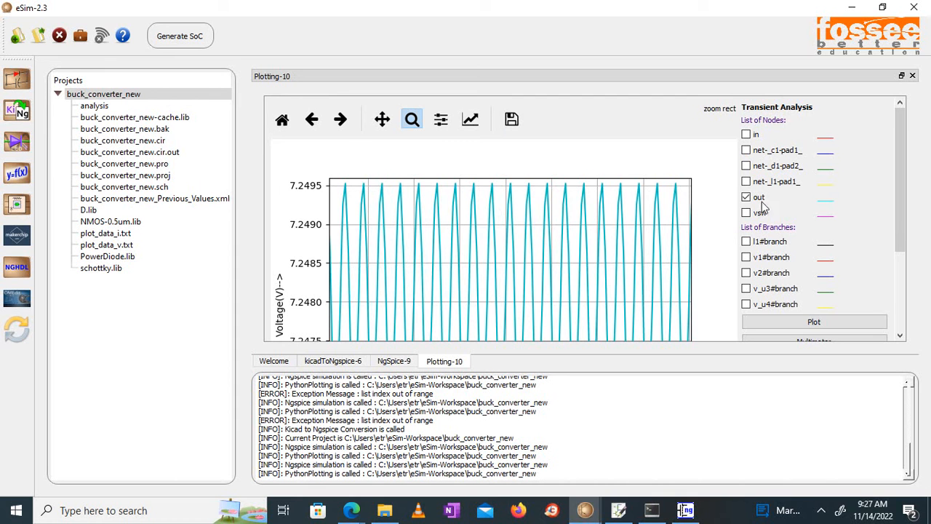
pyautogui.moveTo(902, 191); pyautogui.dragTo(907, 163)
pyautogui.click(772, 248)
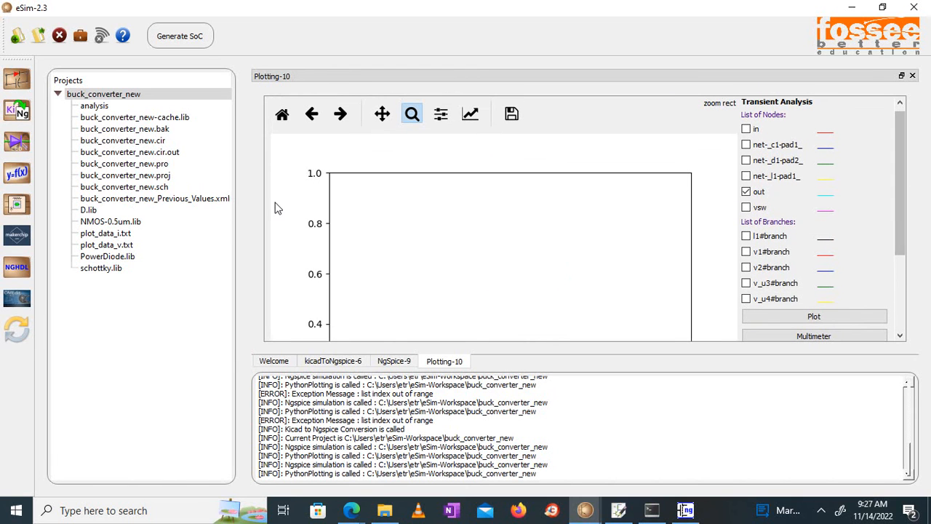
# Step: Add control lines to buck_converter_new.cir.out setting color0= white, color1= black, color2 = blue and xbrushwidth=3 before the plot commands, and save the file
pyautogui.doubleClick(172, 152)
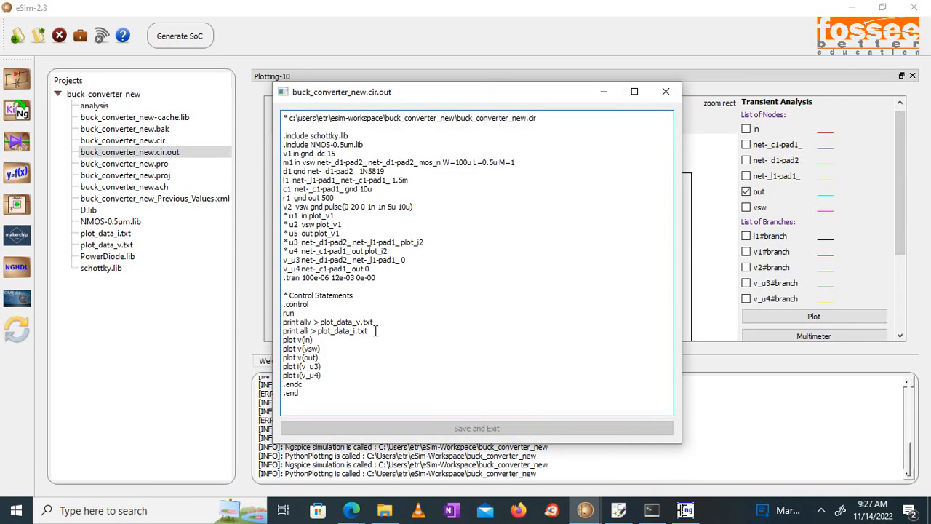
pyautogui.press('Return')
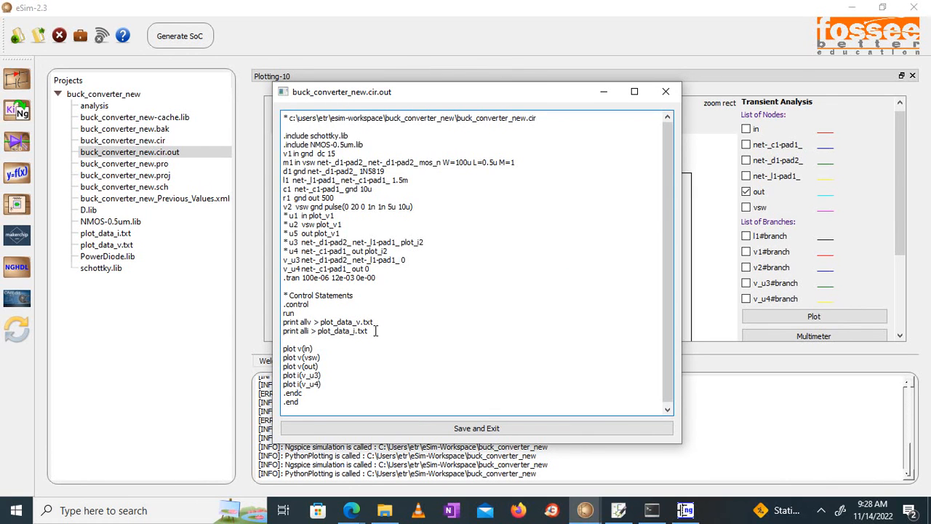
pyautogui.write('set color0= white')
pyautogui.press('Return')
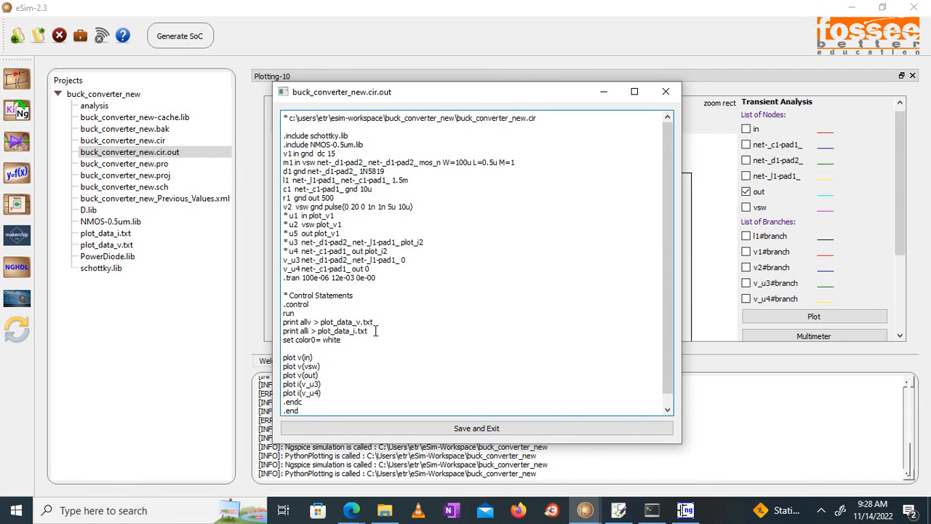
pyautogui.write('set color1= black')
pyautogui.press('Return')
pyautogui.write('set co')
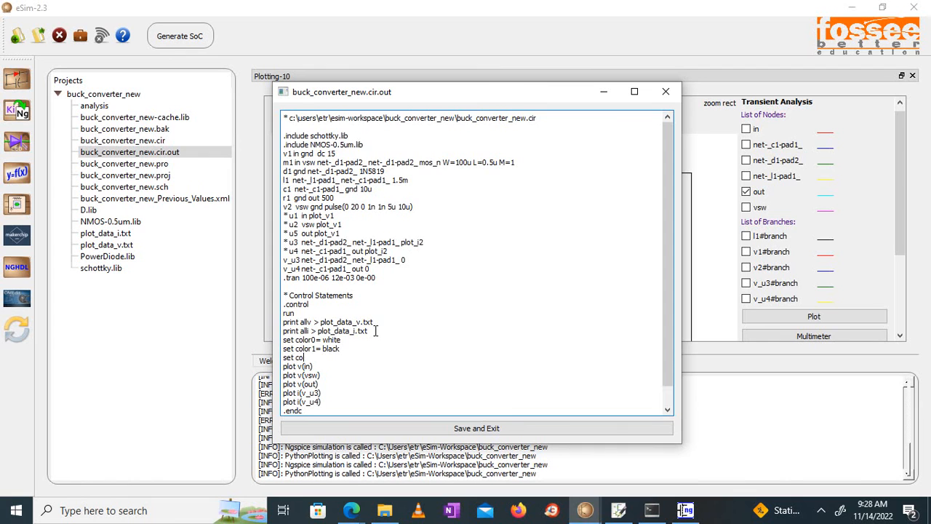
pyautogui.write('lor2 = blue')
pyautogui.press('Return')
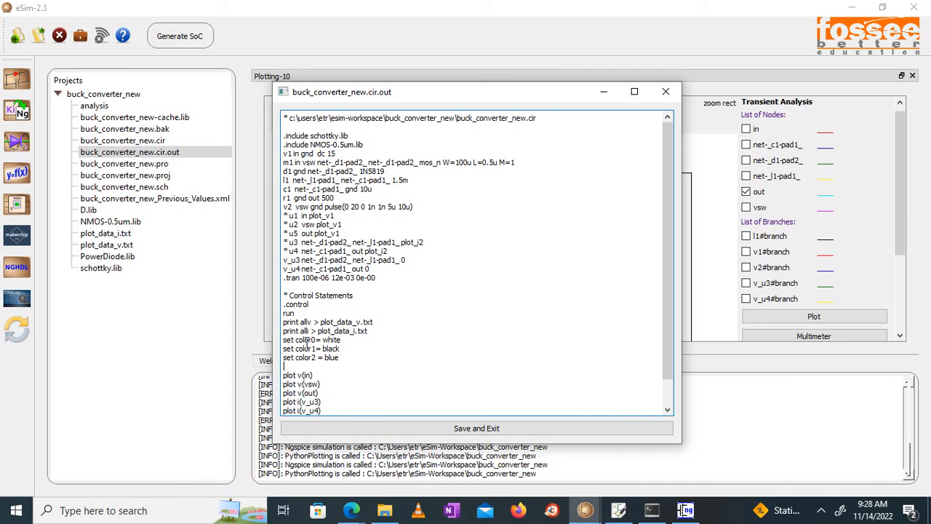
pyautogui.write('set xbrushwidth=3')
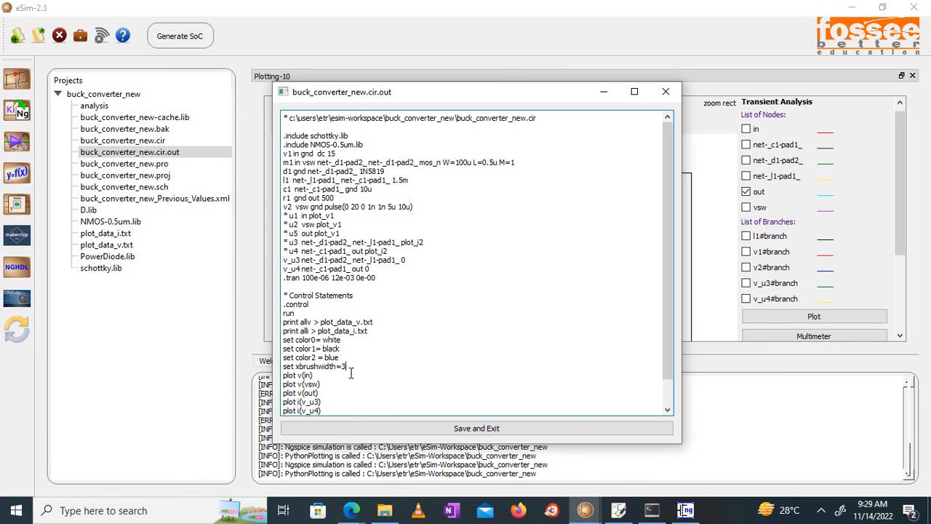
pyautogui.click(465, 429)
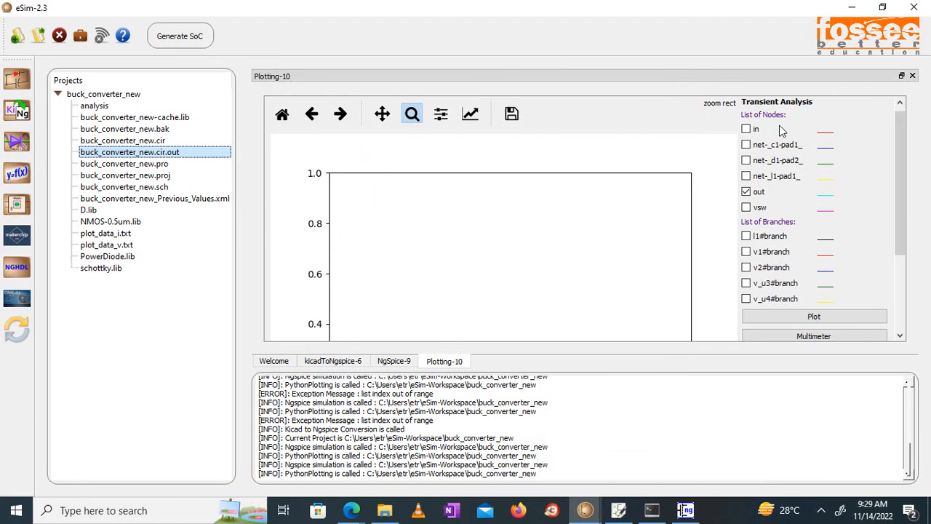
# Step: Run the Ngspice simulation and enlarge the i(v_u3) current plot
pyautogui.click(17, 142)
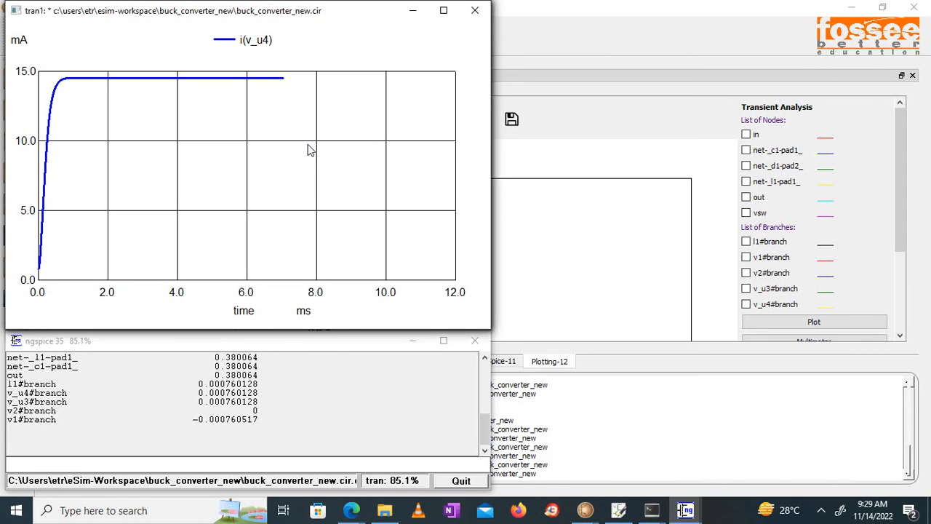
pyautogui.click(412, 10)
pyautogui.click(442, 12)
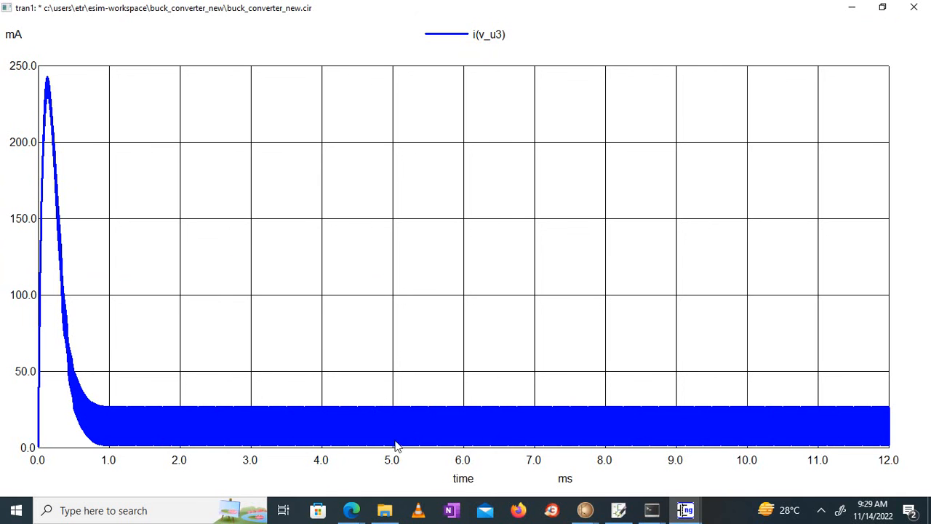
# Step: Zoom in twice on the steady-state part of the i(v_u3) waveform, around 4.76 to 4.83 ms, to examine its triangular ripple
pyautogui.moveTo(392, 429); pyautogui.dragTo(400, 458)
pyautogui.click(442, 20)
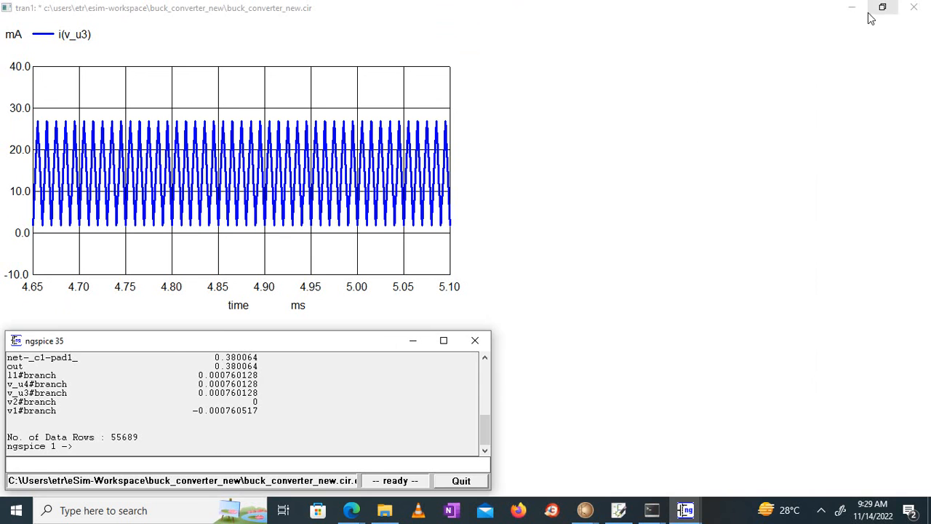
pyautogui.click(883, 9)
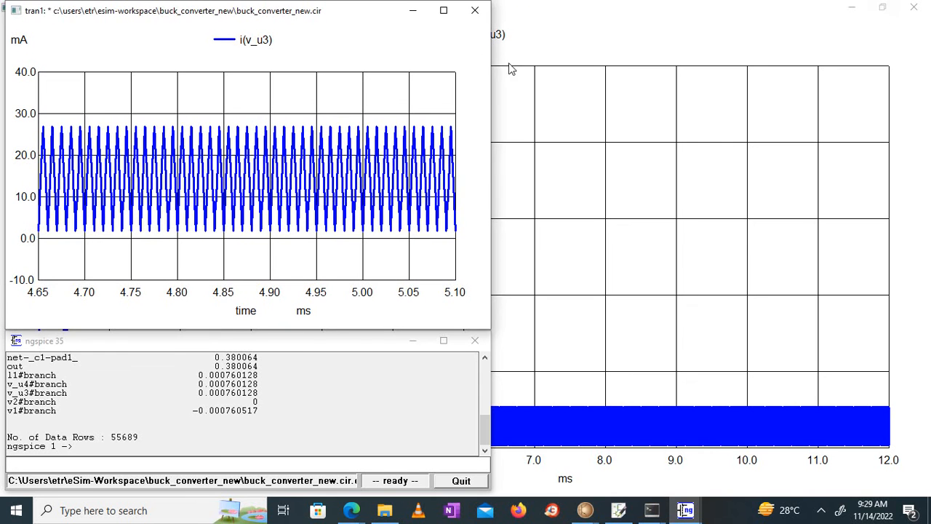
pyautogui.click(443, 10)
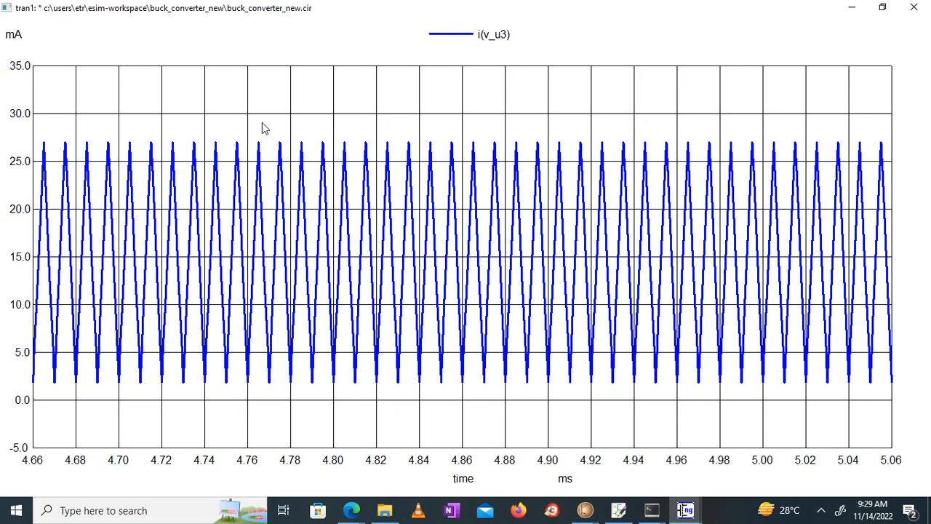
pyautogui.moveTo(378, 361); pyautogui.dragTo(386, 397)
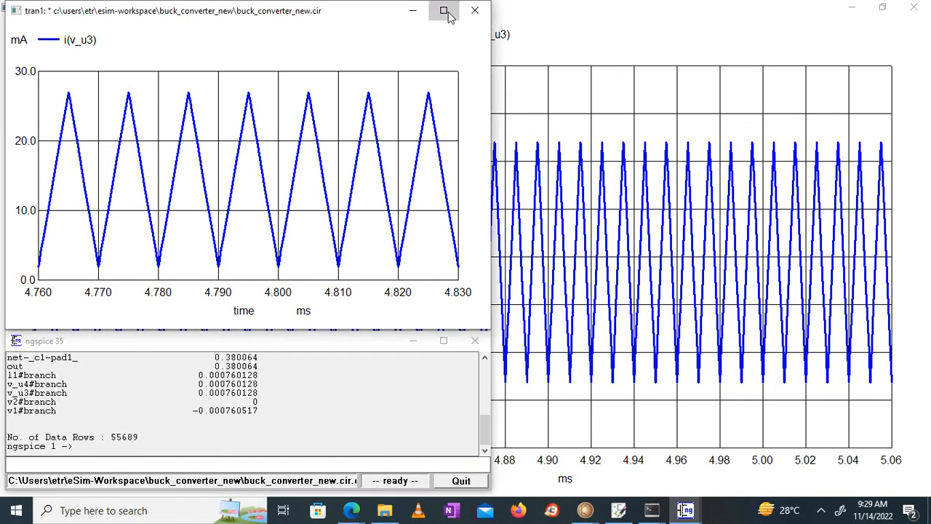
pyautogui.click(443, 10)
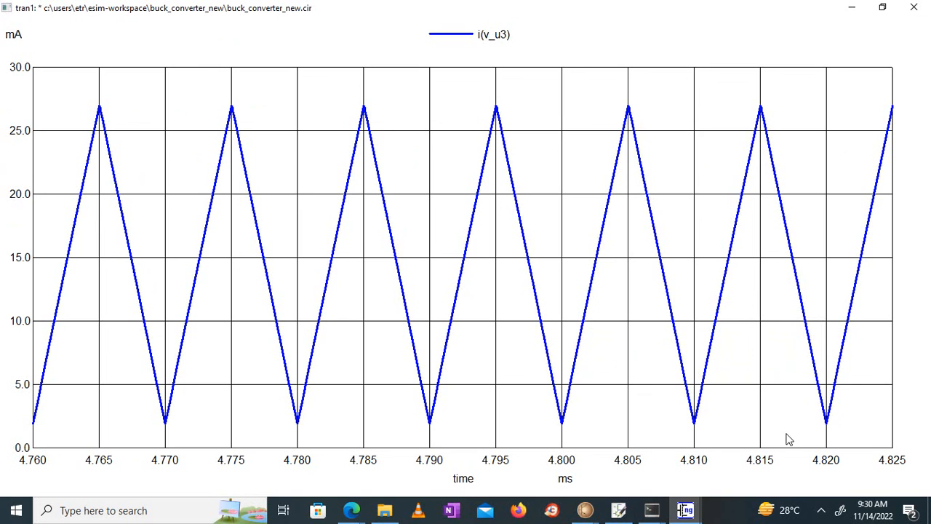
# Step: Minimize all ngspice plot windows, and close the Plotting-12 and NgSpice-11 views in eSim
pyautogui.click(853, 8)
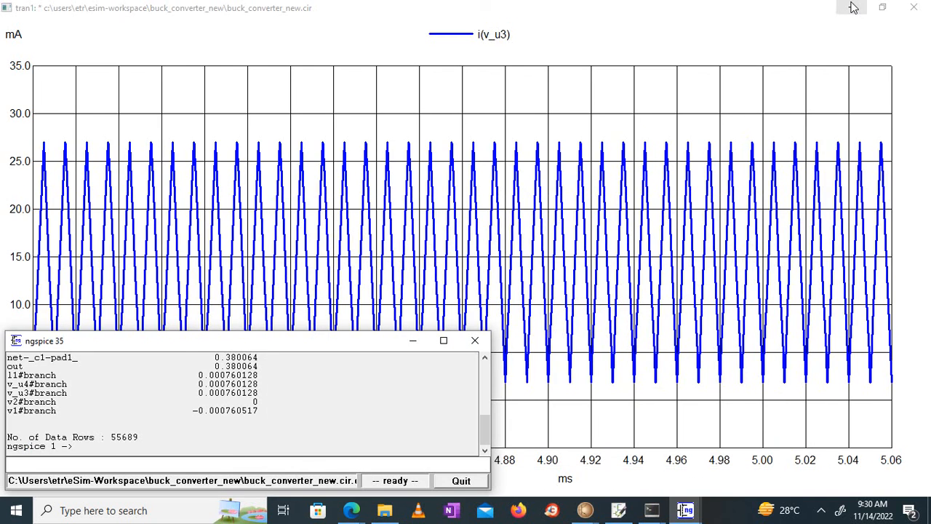
pyautogui.click(853, 7)
pyautogui.click(853, 10)
pyautogui.click(850, 10)
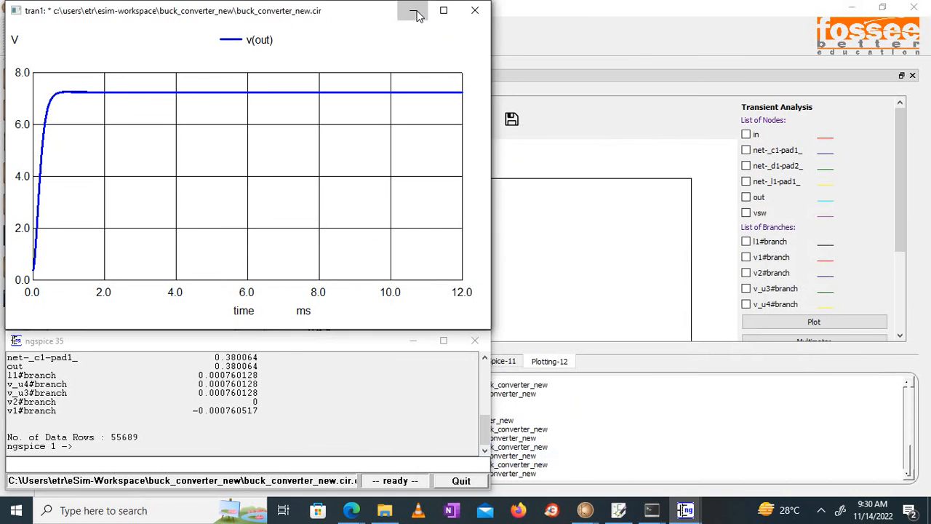
pyautogui.click(416, 12)
pyautogui.click(415, 12)
pyautogui.click(415, 13)
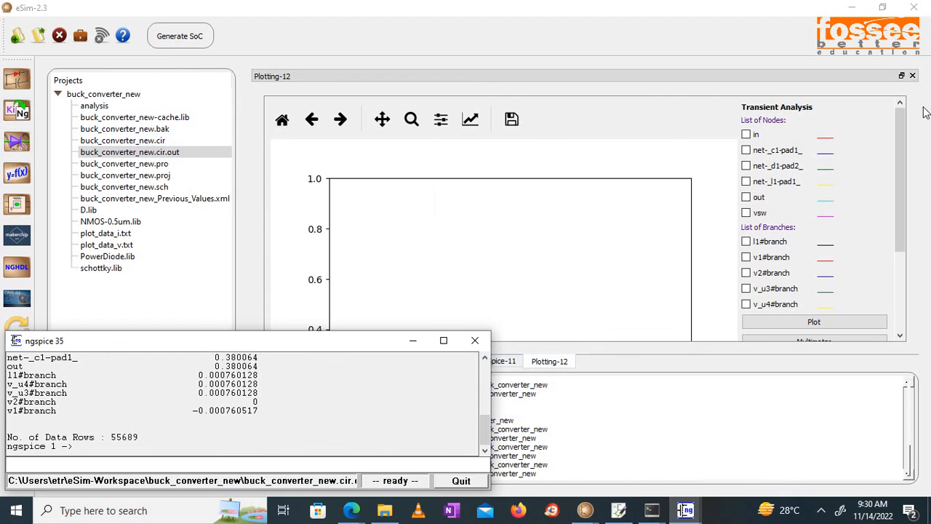
pyautogui.click(912, 75)
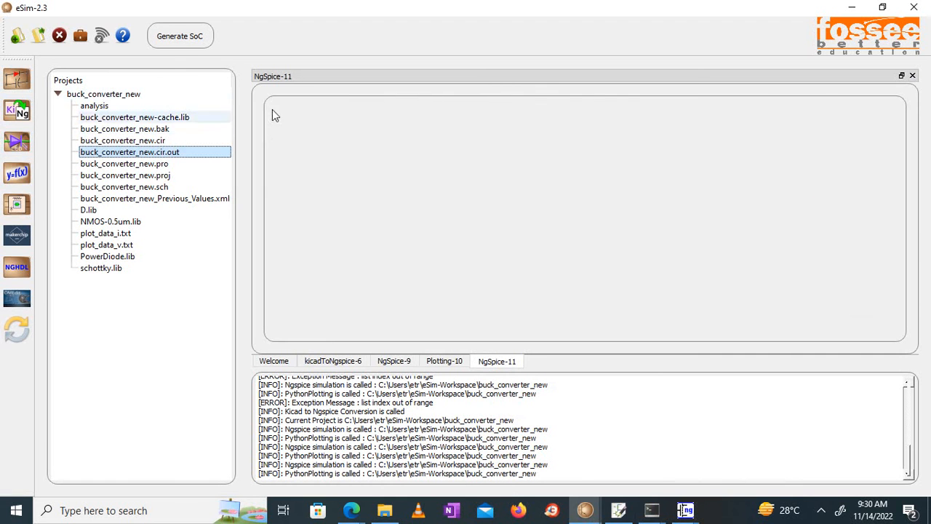
pyautogui.click(911, 76)
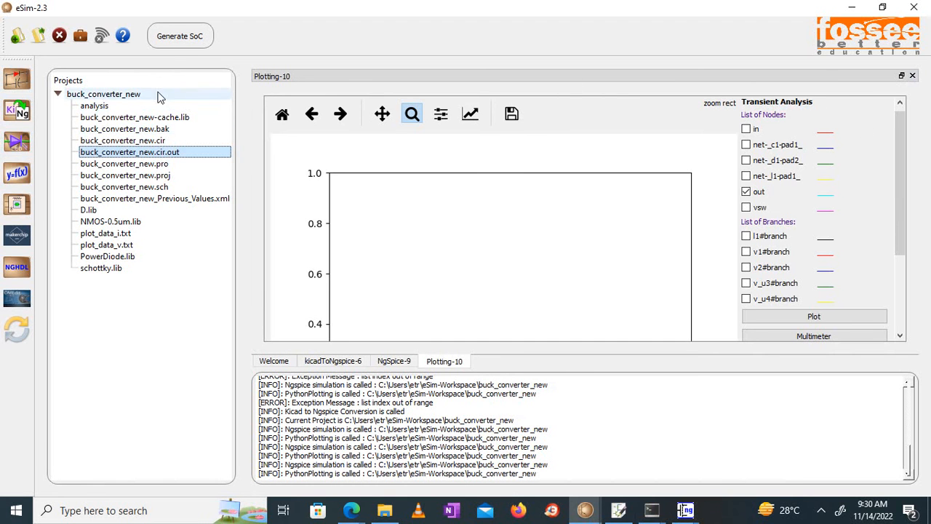
# Step: Set the pulse width of pulse source v2 to 4u and convert the KiCad netlist to Ngspice again
pyautogui.click(20, 112)
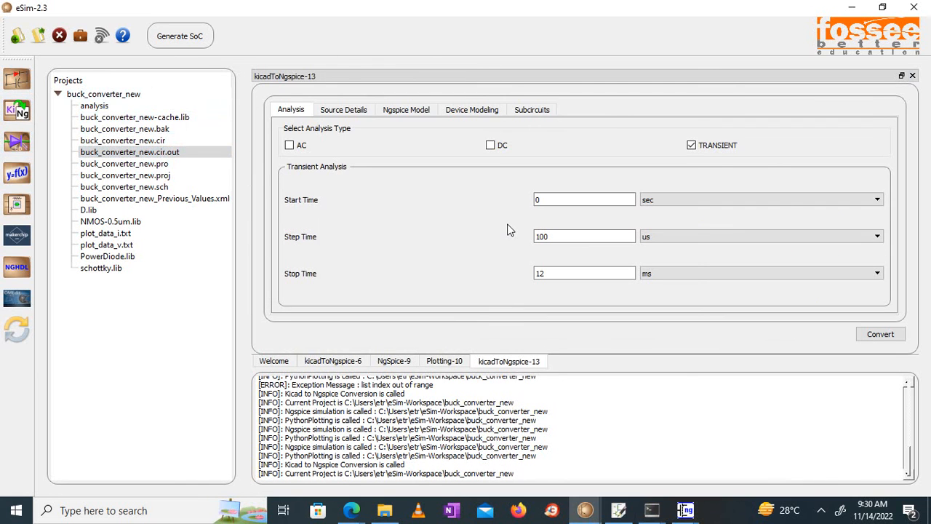
pyautogui.click(361, 115)
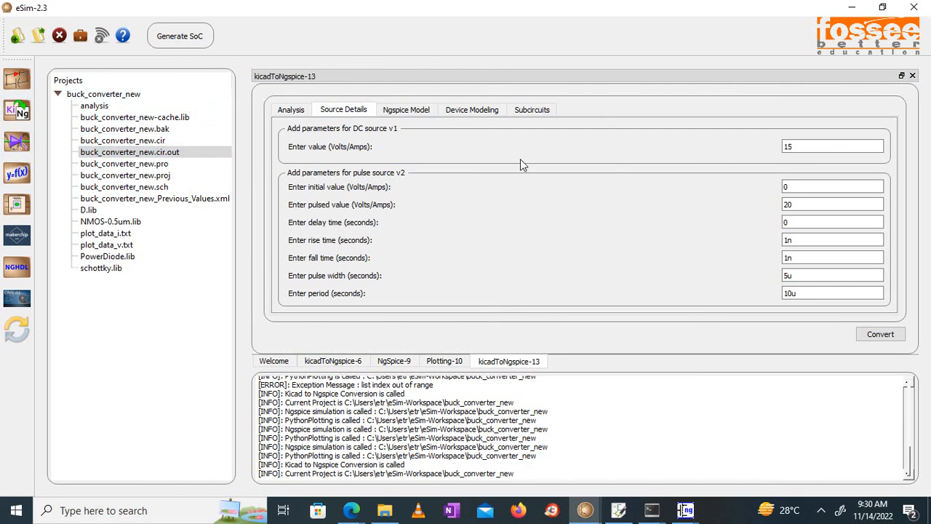
pyautogui.click(787, 275)
pyautogui.press('BackSpace')
pyautogui.write('4u')
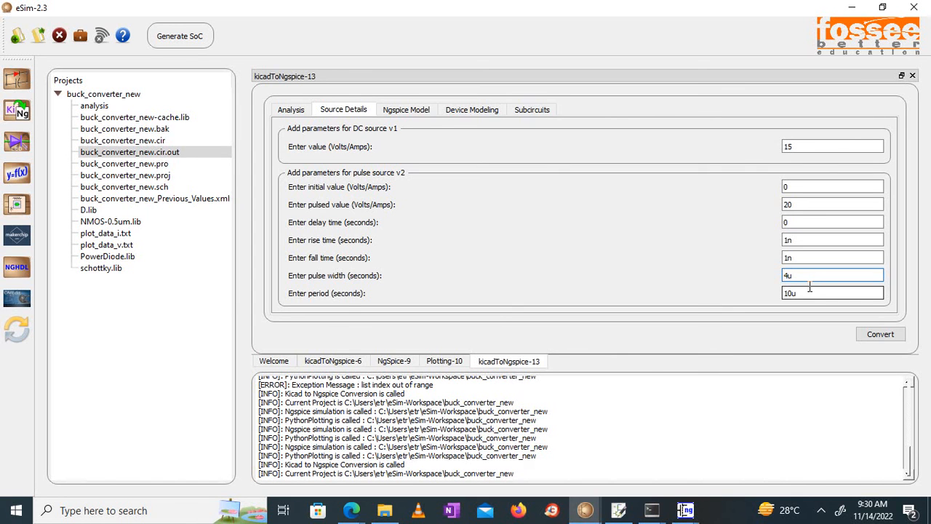
pyautogui.click(880, 334)
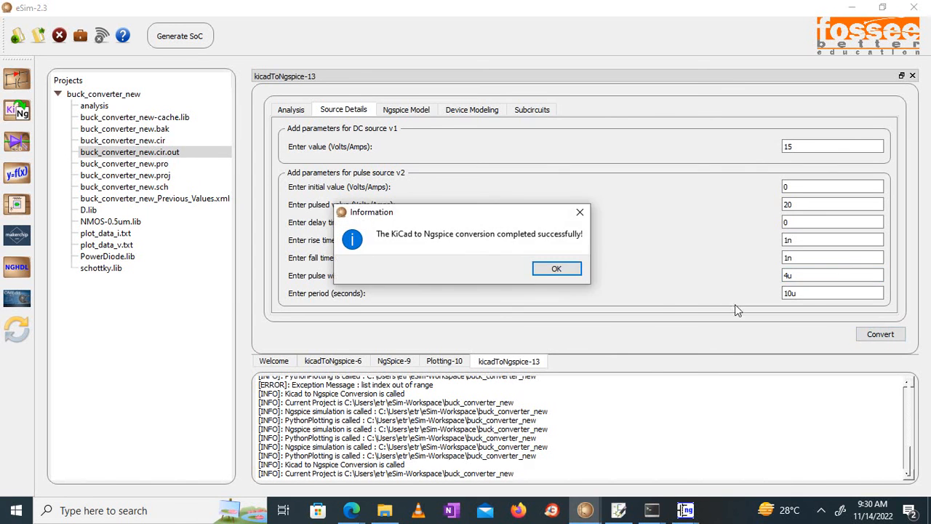
pyautogui.click(568, 274)
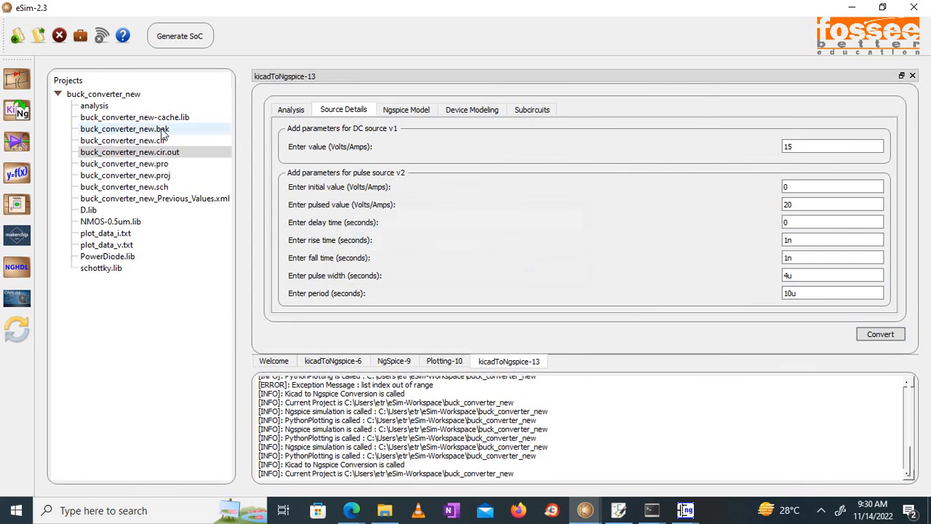
# Step: Refresh the buck_converter_new project and reopen the KiCad-to-Ngspice converter
pyautogui.rightClick(121, 99)
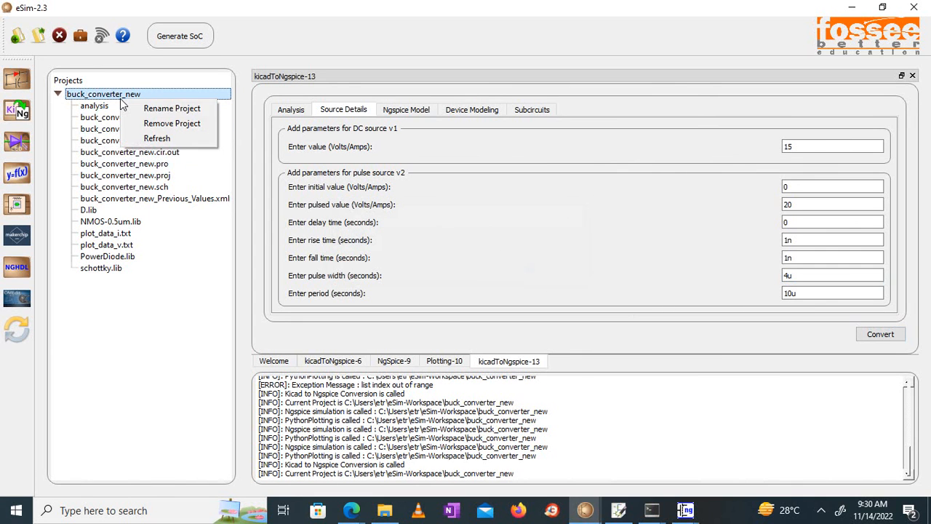
pyautogui.click(145, 138)
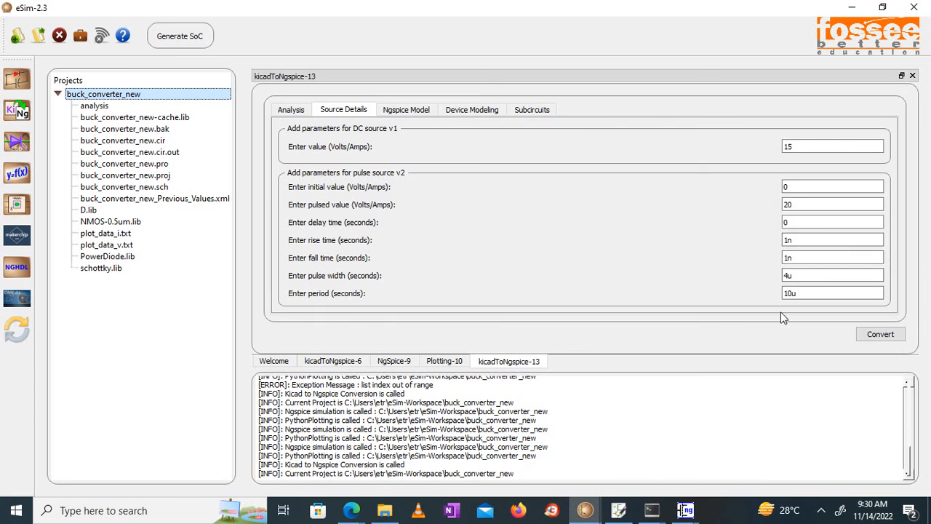
pyautogui.click(17, 109)
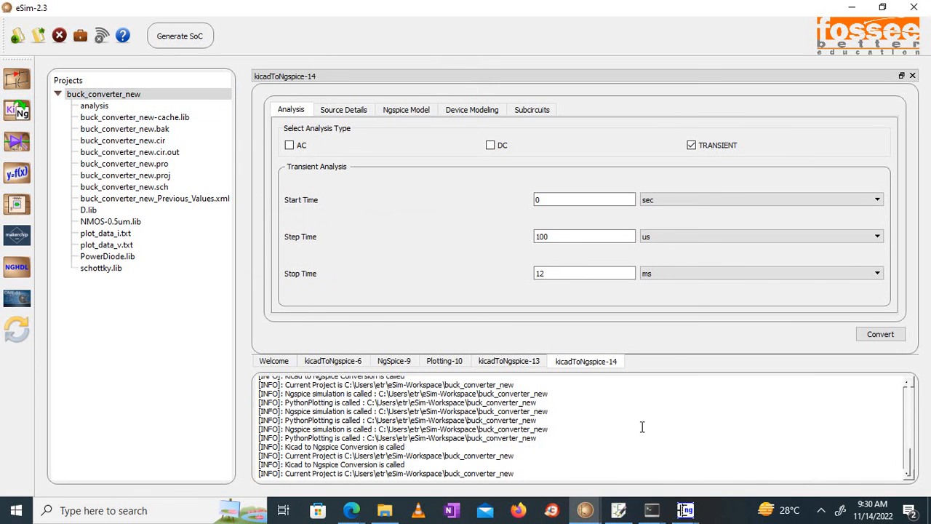
# Step: Close all remaining ngspice plot windows and both ngspice consoles from the previous simulations
pyautogui.moveTo(684, 514)
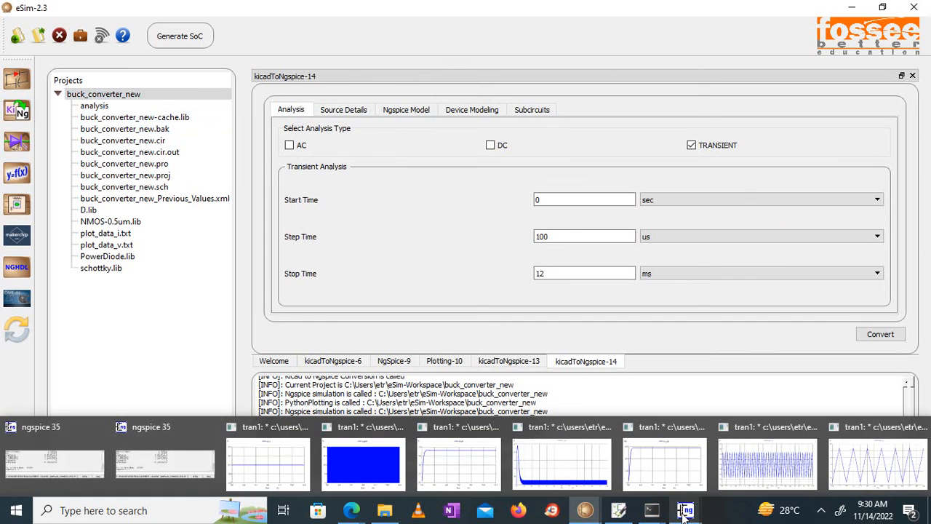
pyautogui.click(920, 428)
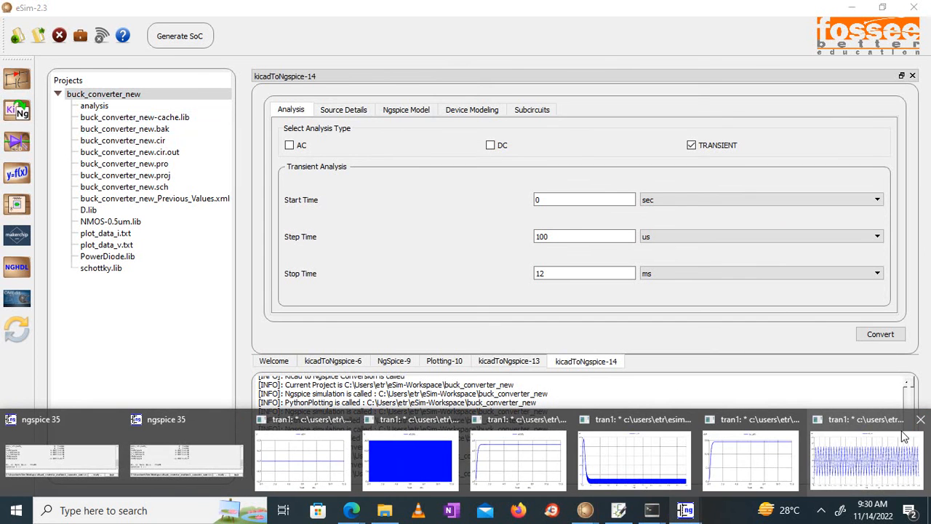
pyautogui.click(921, 422)
pyautogui.click(922, 412)
pyautogui.click(919, 411)
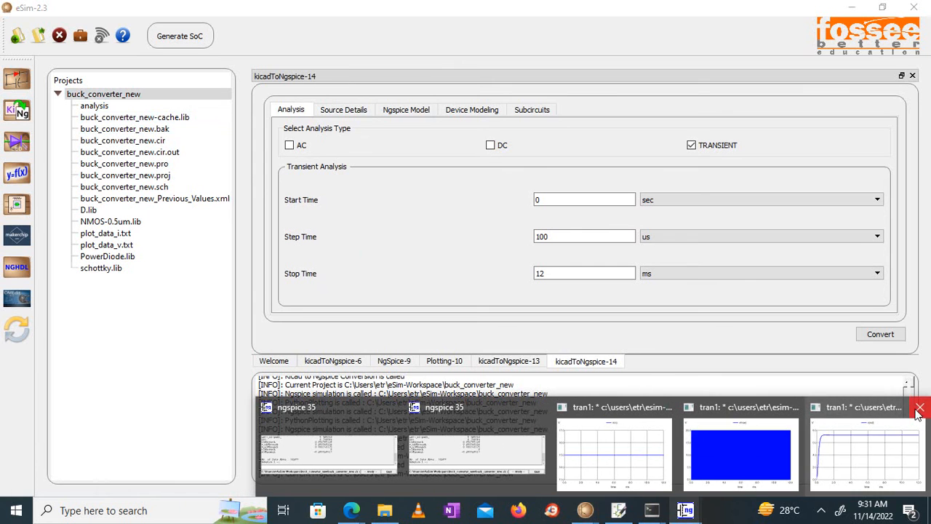
pyautogui.click(918, 413)
pyautogui.click(919, 410)
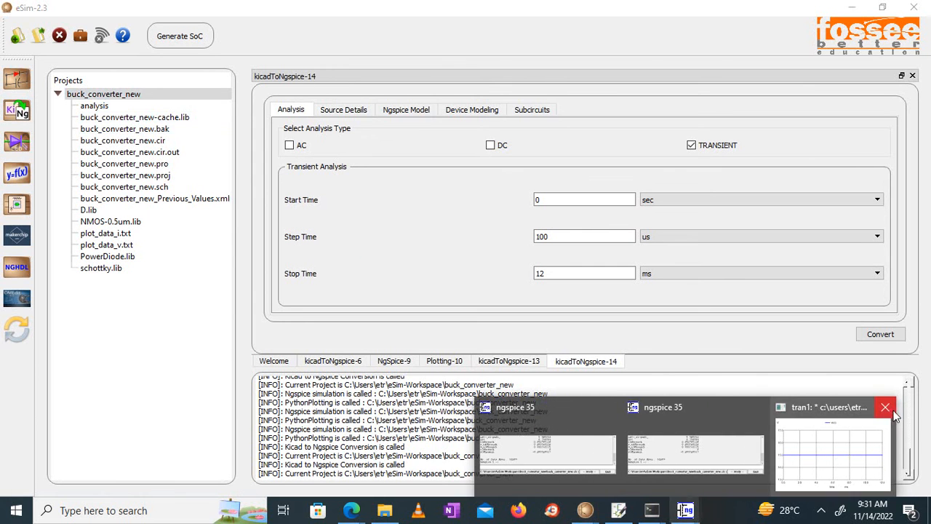
pyautogui.click(883, 408)
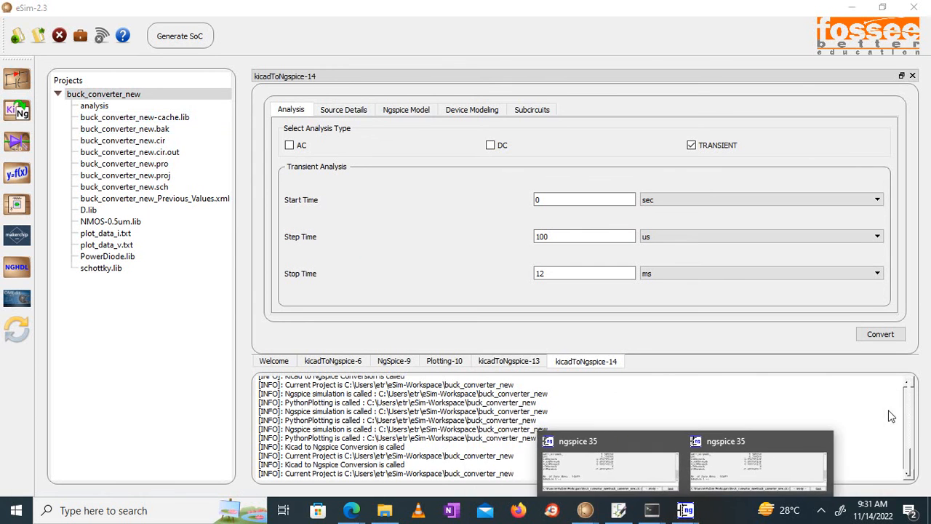
pyautogui.click(821, 443)
pyautogui.click(748, 441)
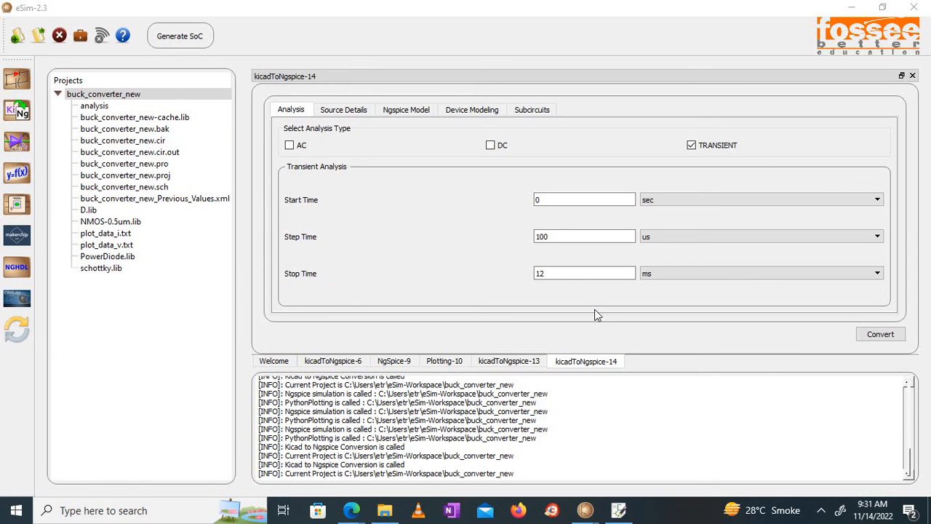
# Step: Refresh the buck_converter_new project once more and rerun the Ngspice simulation with the newly converted netlist
pyautogui.rightClick(71, 94)
pyautogui.click(98, 134)
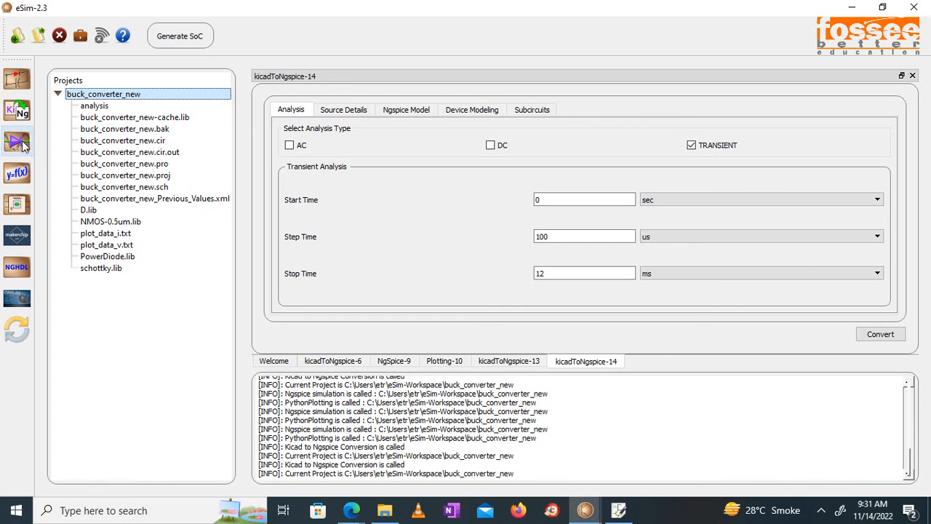
pyautogui.click(18, 143)
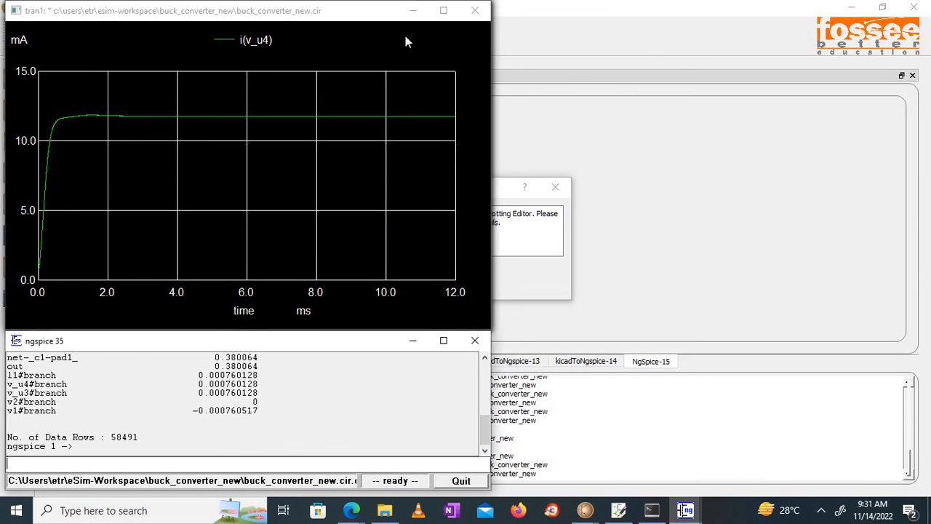
# Step: Enlarge the v(out) plot and zoom into its steady-state ripple in stages, down to about 7.81 to 7.92 ms
pyautogui.click(444, 10)
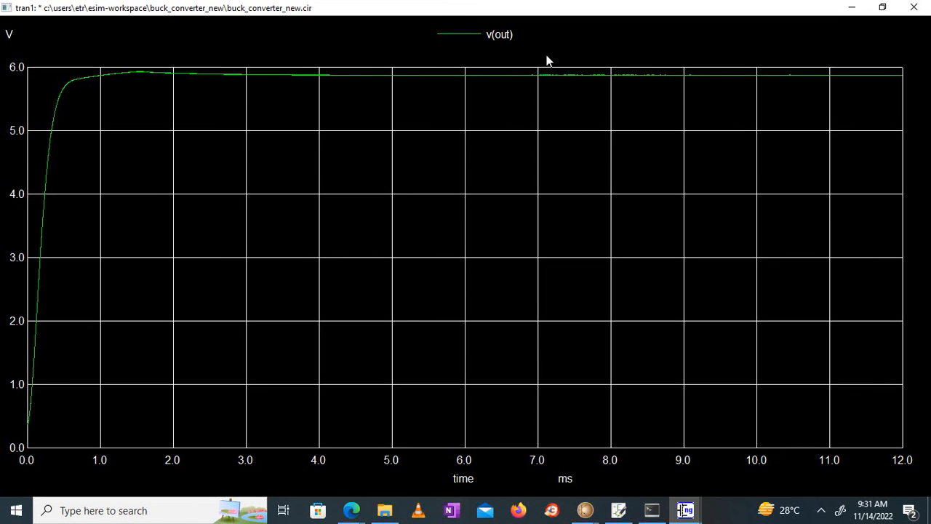
pyautogui.moveTo(539, 69); pyautogui.dragTo(744, 88)
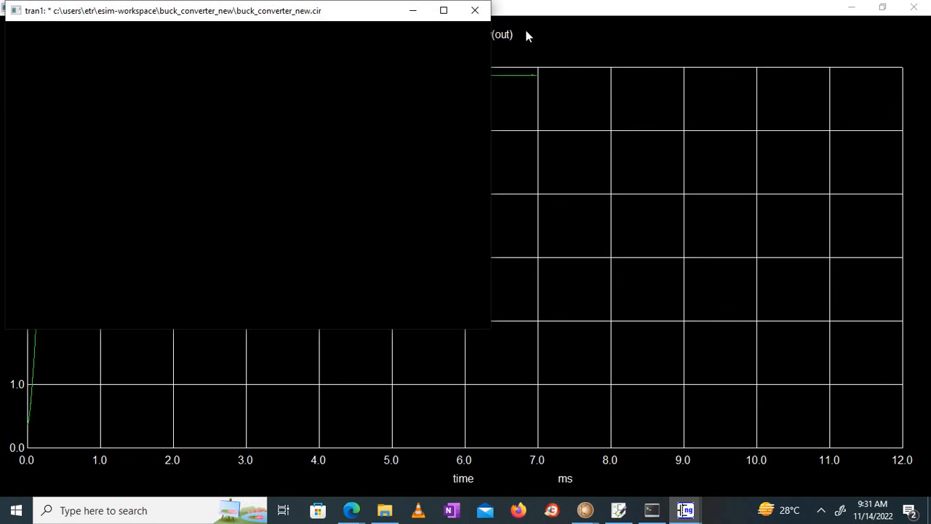
pyautogui.click(443, 11)
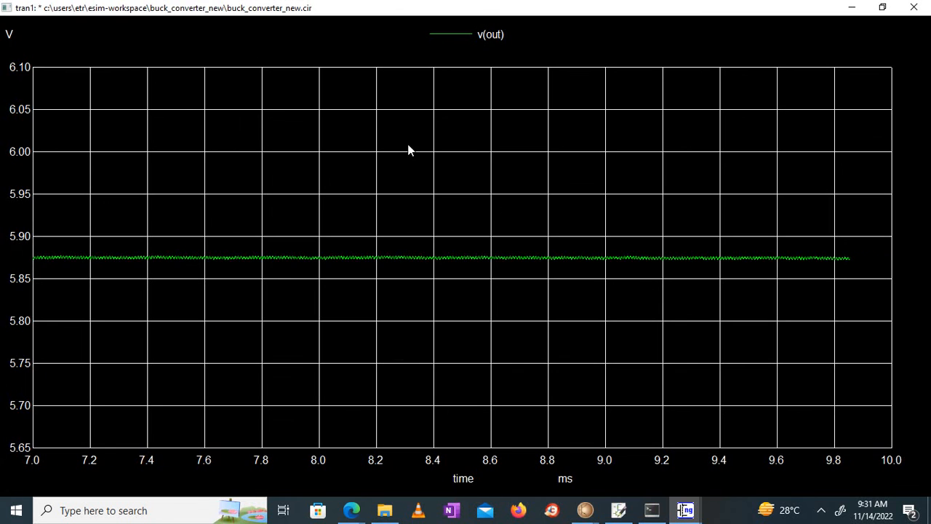
pyautogui.moveTo(326, 267); pyautogui.dragTo(339, 268)
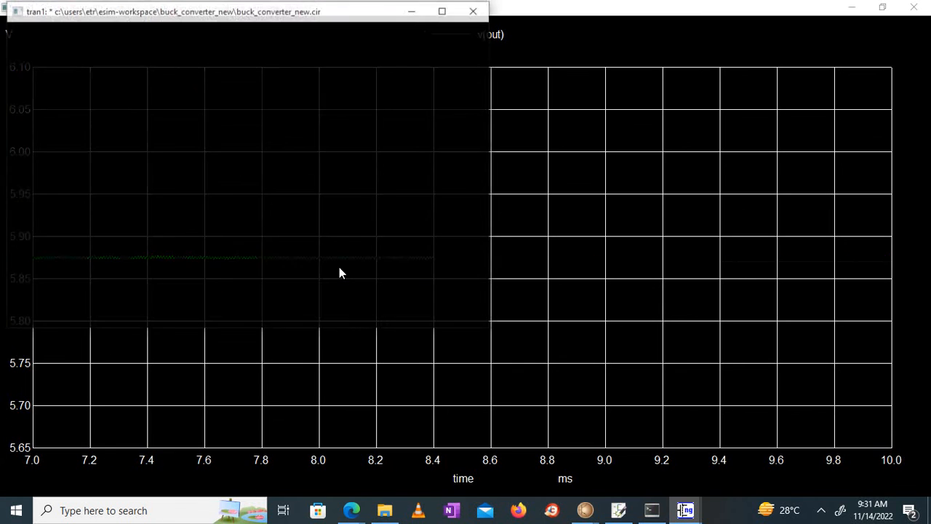
pyautogui.click(448, 13)
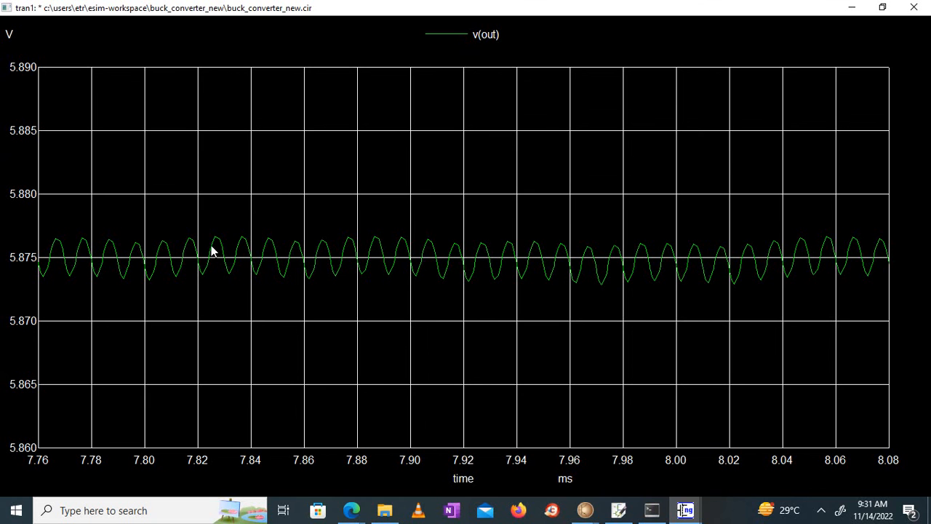
pyautogui.moveTo(189, 226); pyautogui.dragTo(401, 308)
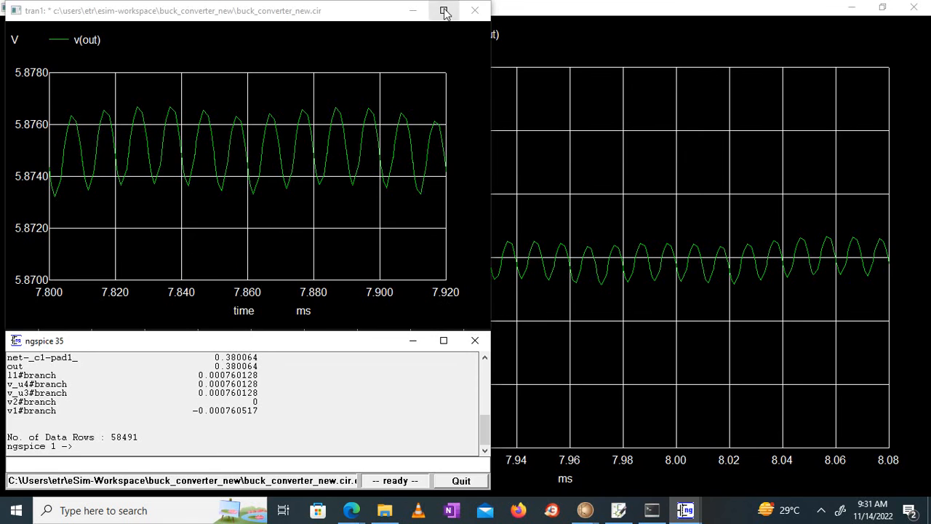
pyautogui.click(443, 11)
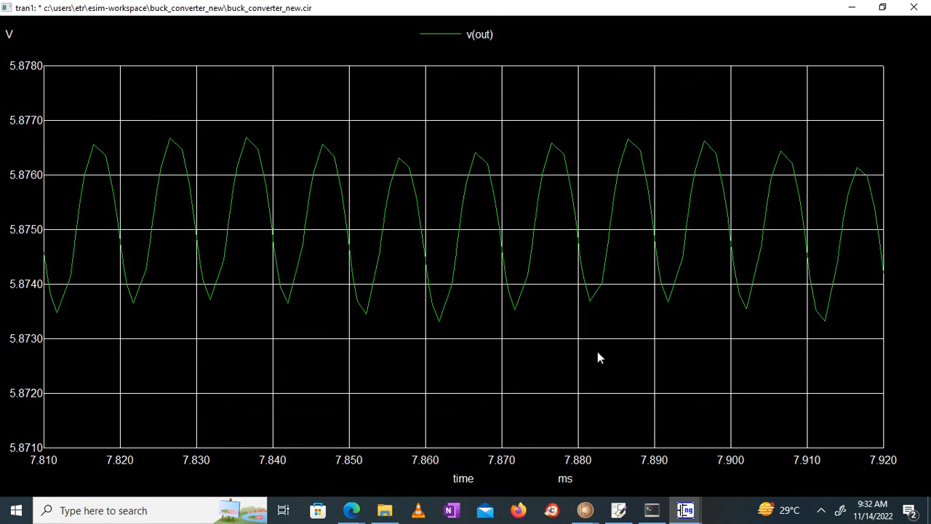
# Step: Minimize the v(out) zoom windows and the remaining waveform plots, and dismiss the python plotting error message
pyautogui.click(852, 8)
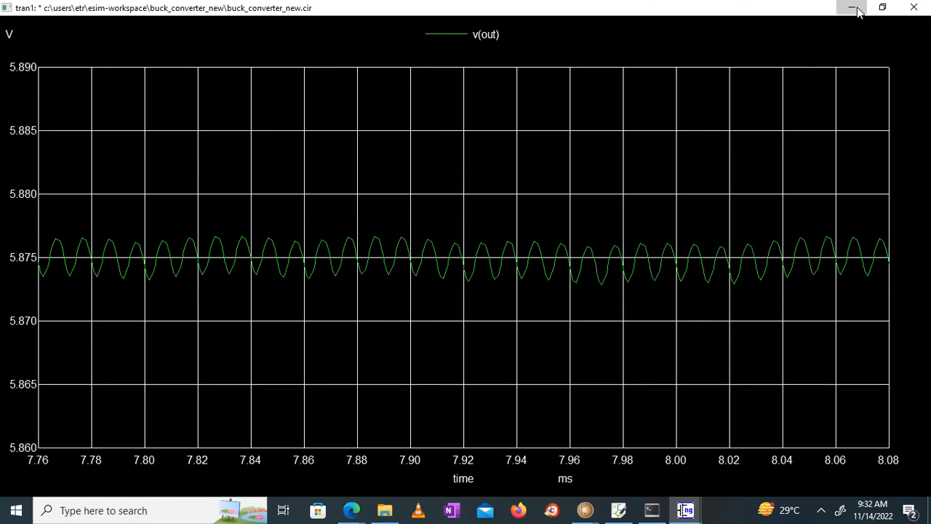
pyautogui.click(855, 8)
pyautogui.click(854, 8)
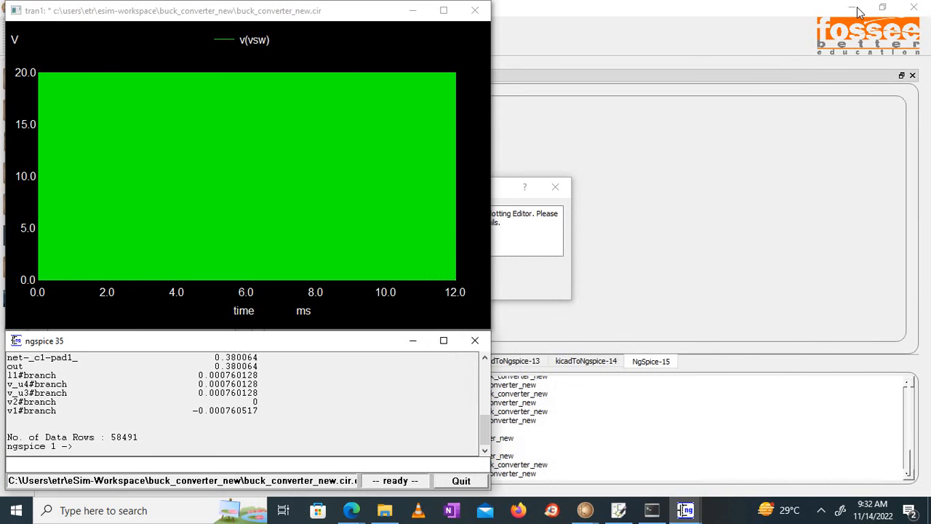
pyautogui.click(399, 11)
pyautogui.click(400, 9)
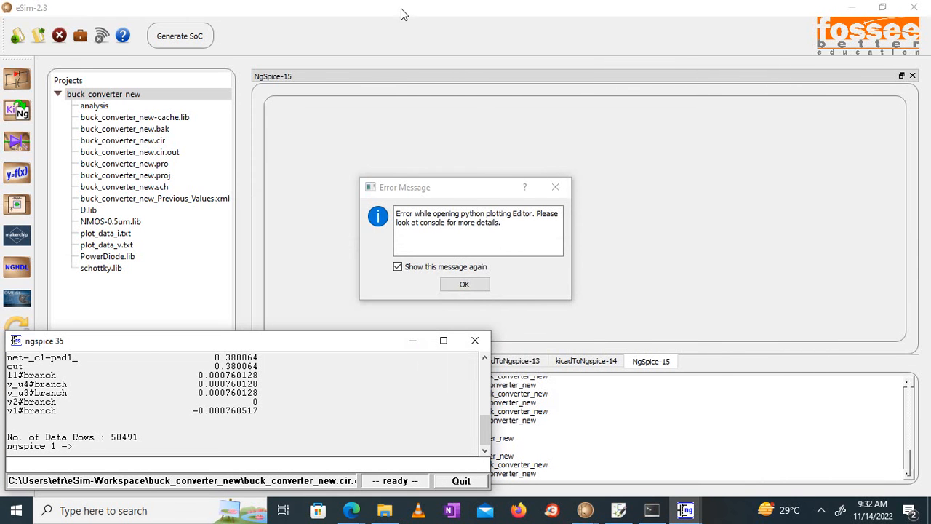
pyautogui.click(464, 284)
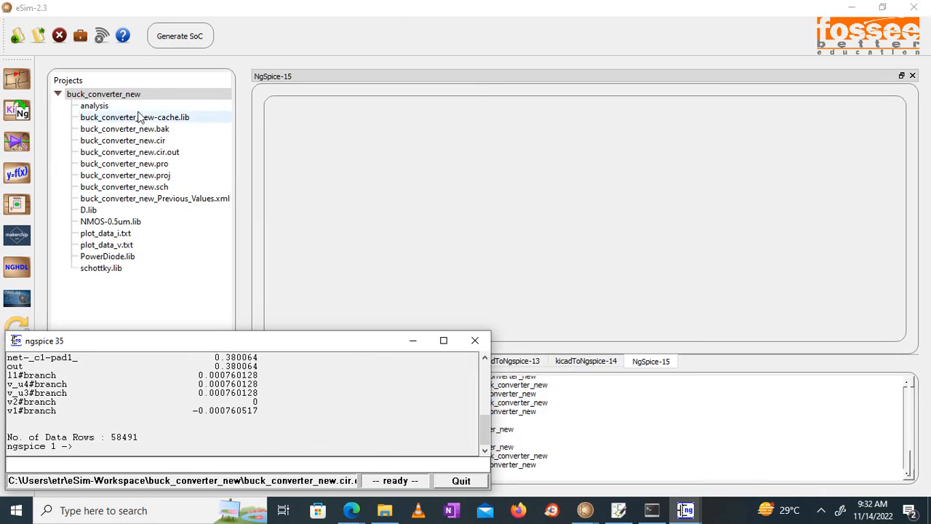
# Step: Close the NgSpice-15 view and review the pulse width of pulse source v2 in the converter's source details
pyautogui.click(912, 76)
pyautogui.click(353, 111)
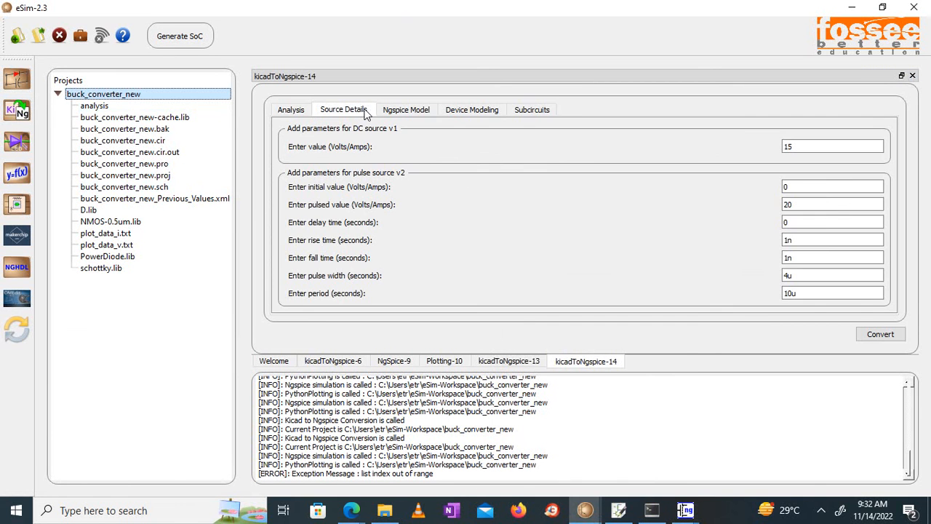
pyautogui.click(792, 275)
# Step: Close all remaining converter, simulation, plotting and welcome views in eSim, and minimize its window to reveal the schematic
pyautogui.click(911, 76)
pyautogui.click(912, 76)
pyautogui.click(912, 77)
pyautogui.click(912, 76)
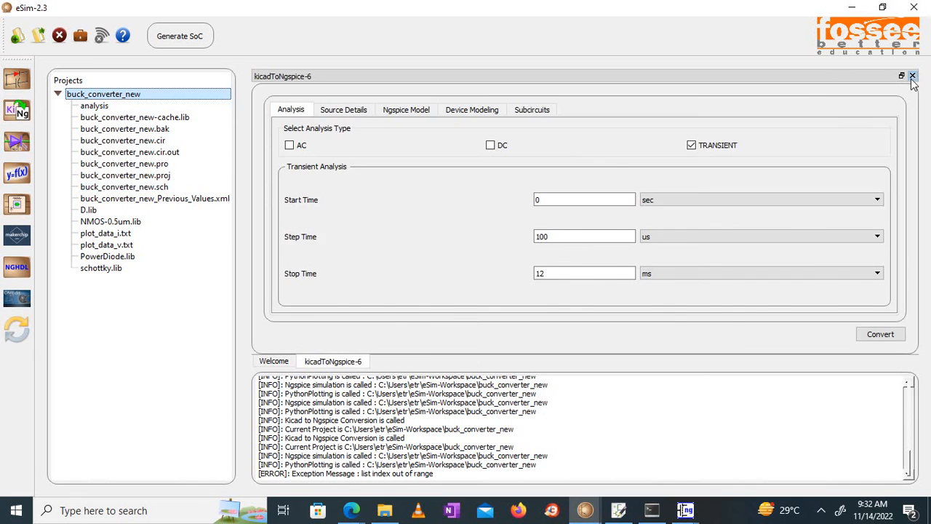
pyautogui.click(911, 77)
pyautogui.click(912, 76)
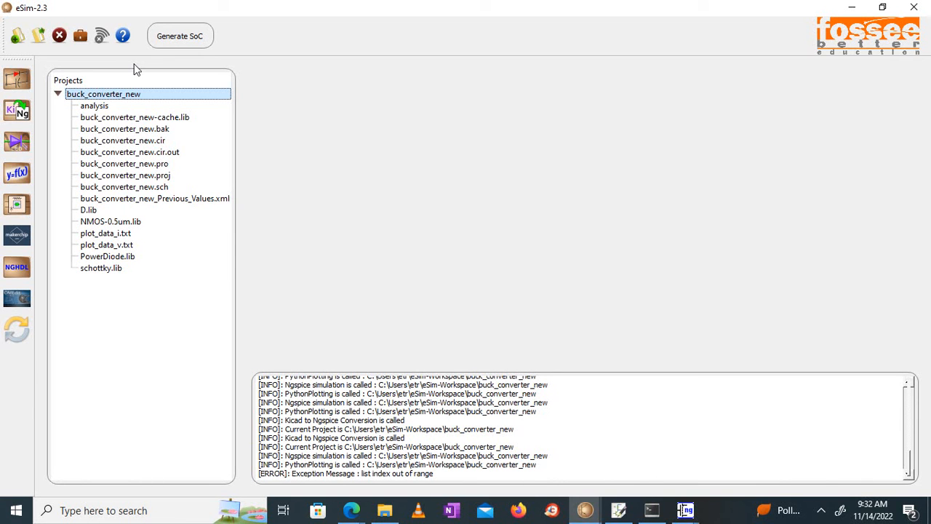
pyautogui.click(850, 8)
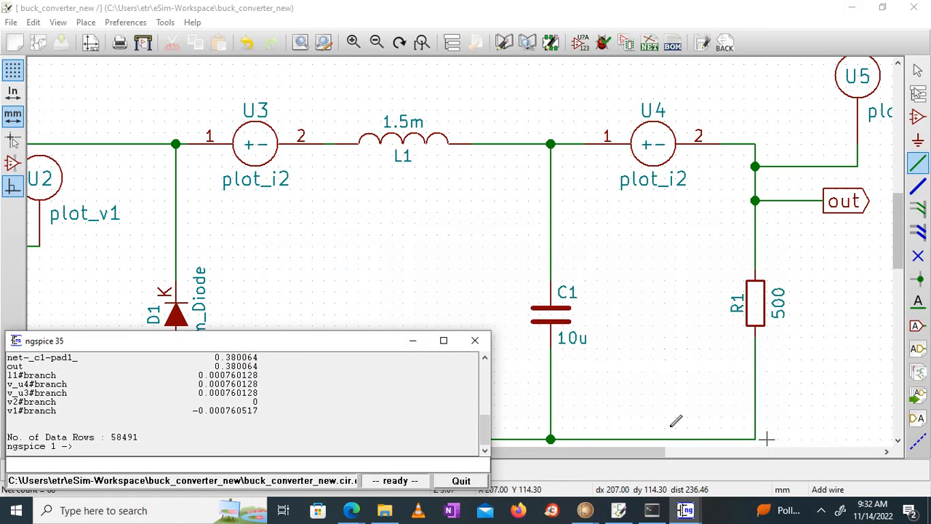
pyautogui.click(821, 511)
pyautogui.rightClick(809, 454)
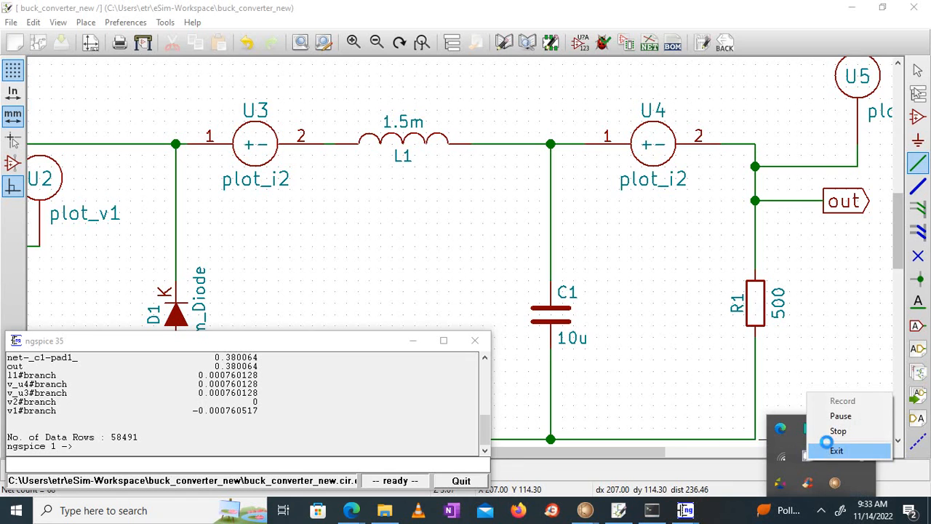